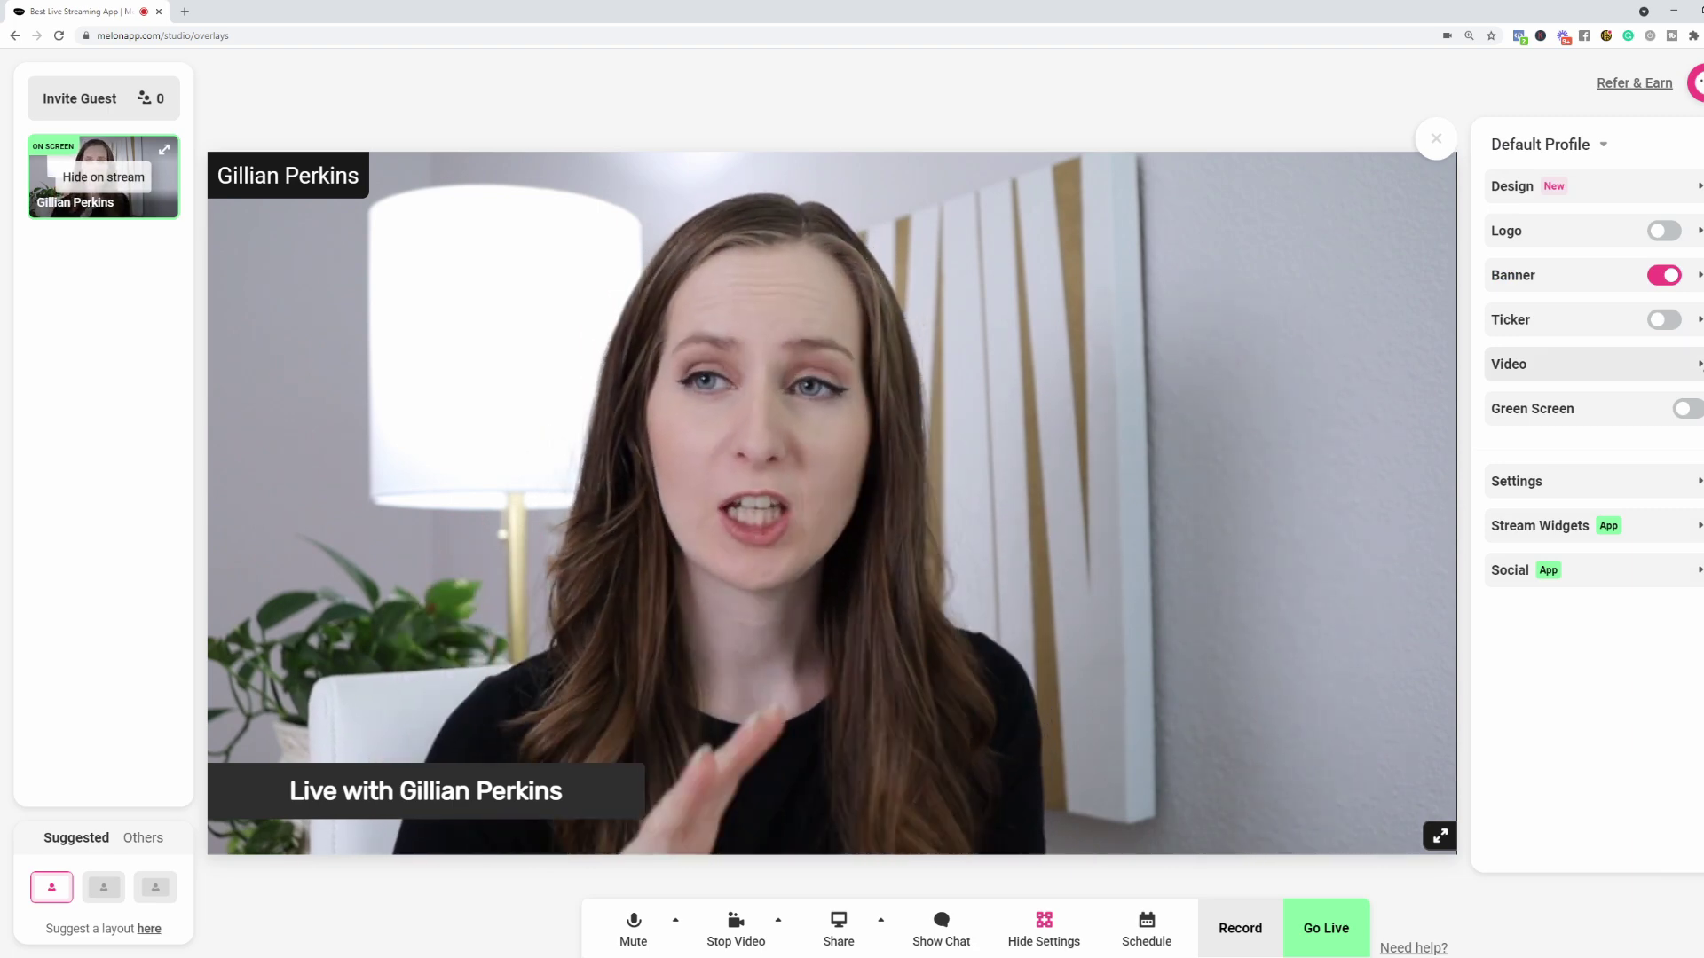
# Step: Open the design settings and switch the stream to the suggested single-speaker layout with a border around the camera
pyautogui.click(1696, 185)
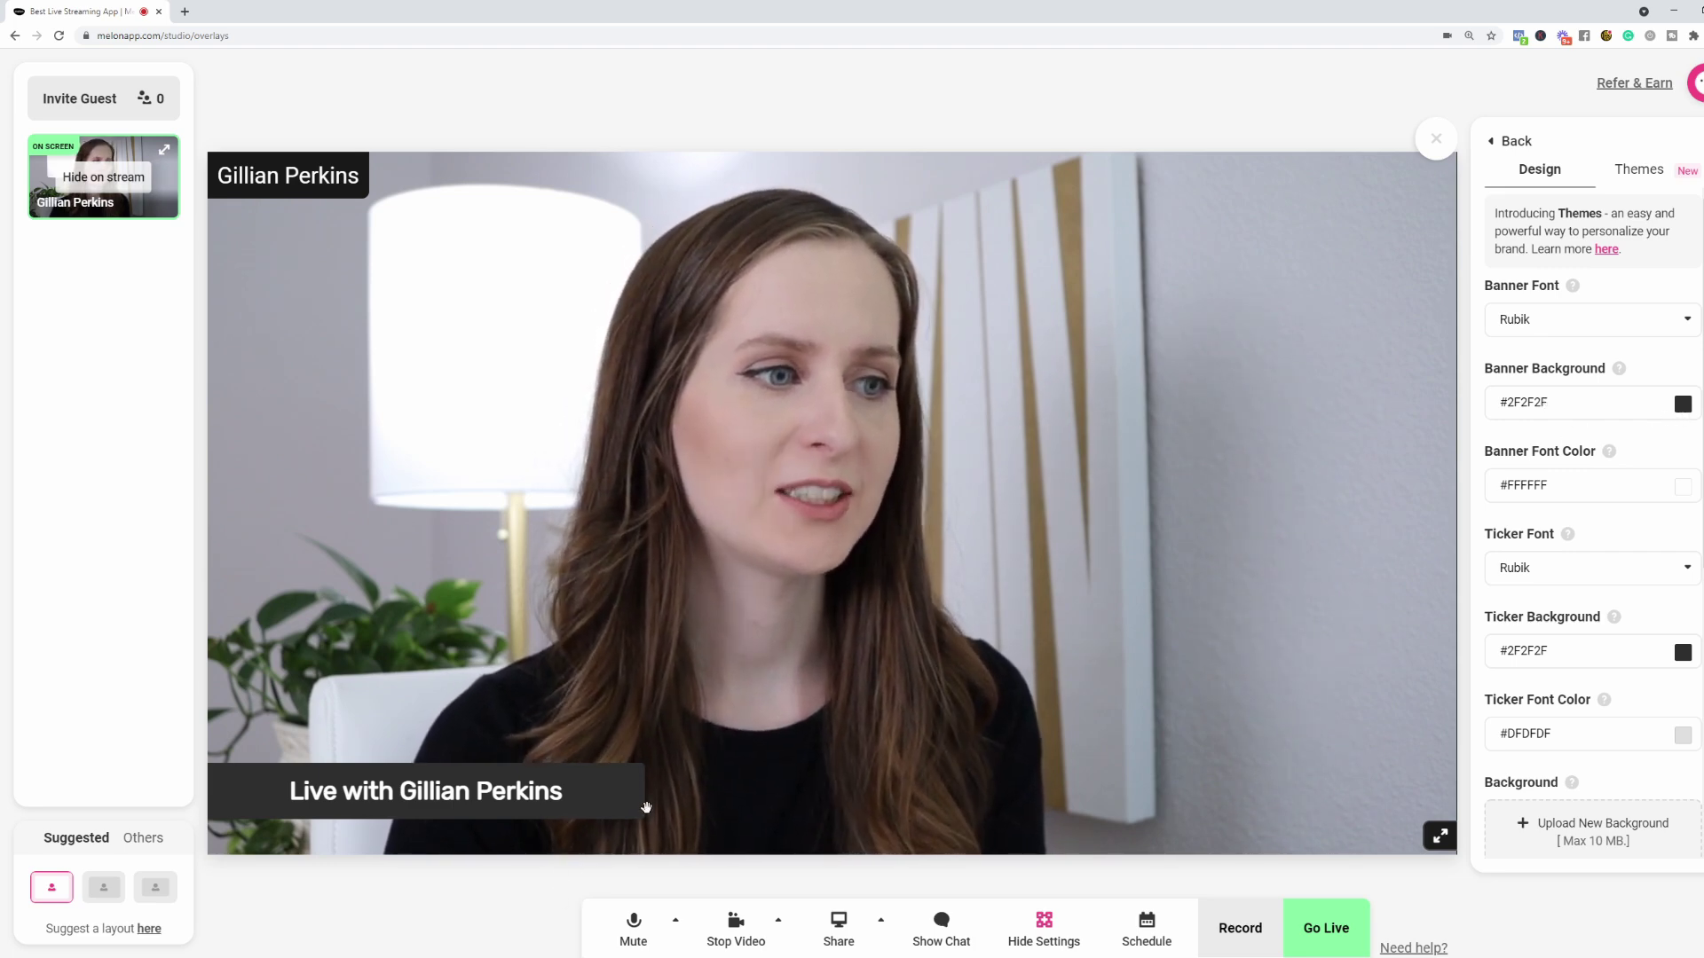
pyautogui.scroll(-3, 1644, 479)
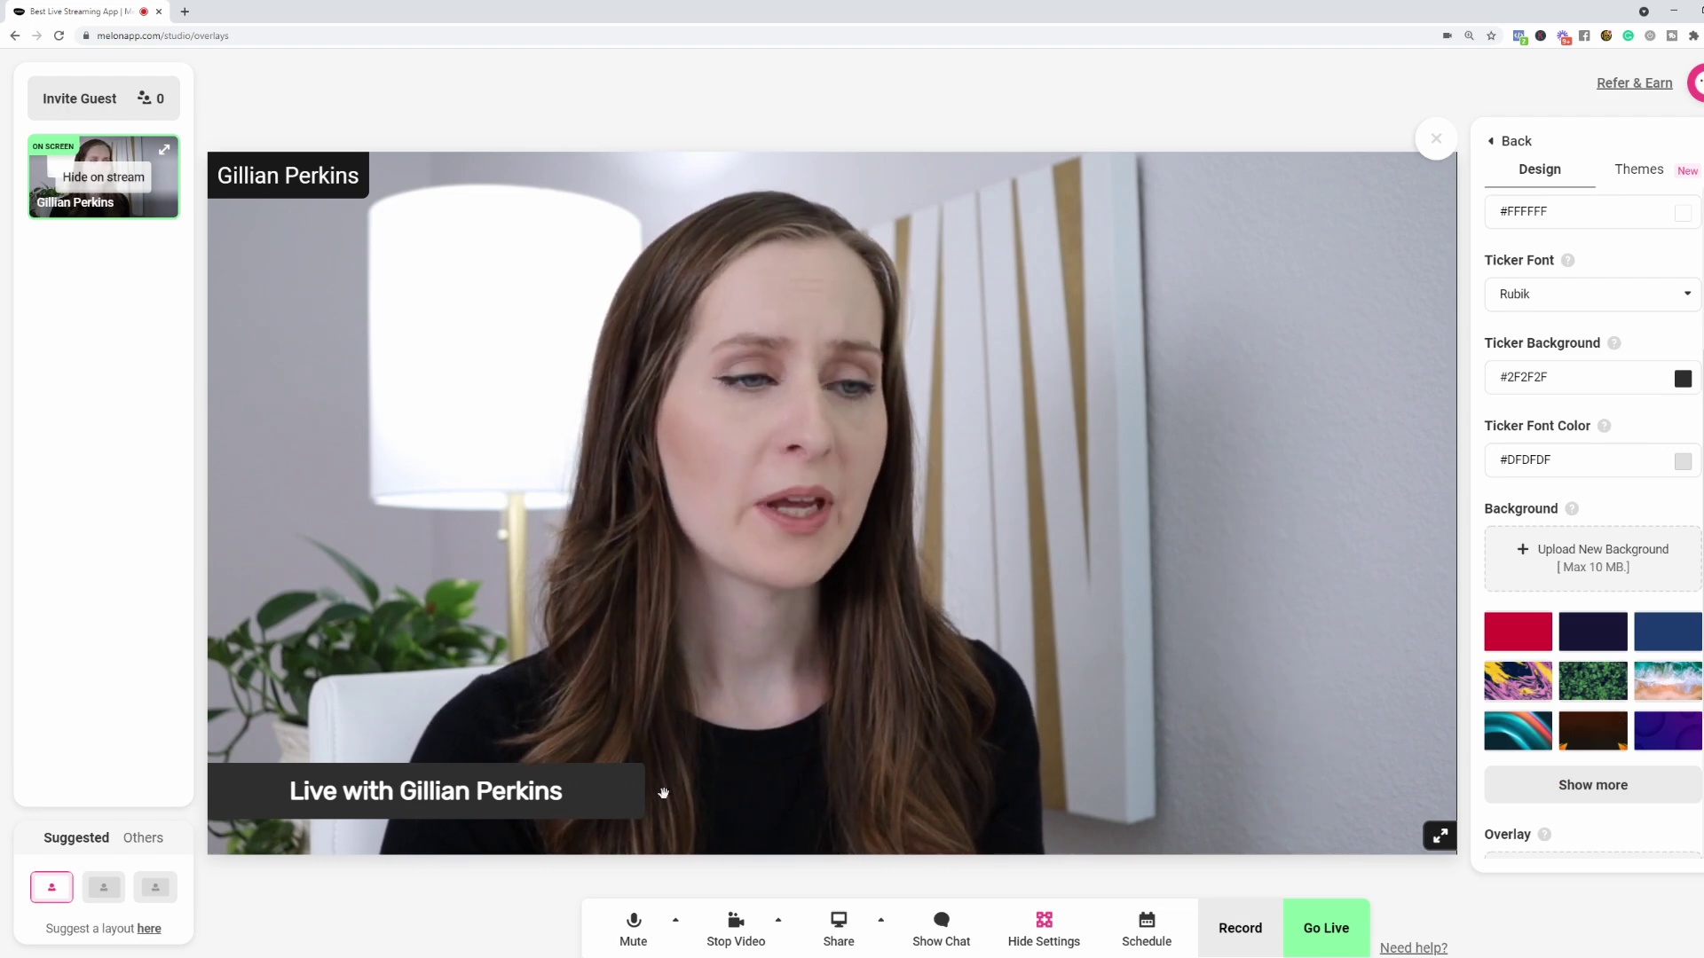
pyautogui.click(1593, 630)
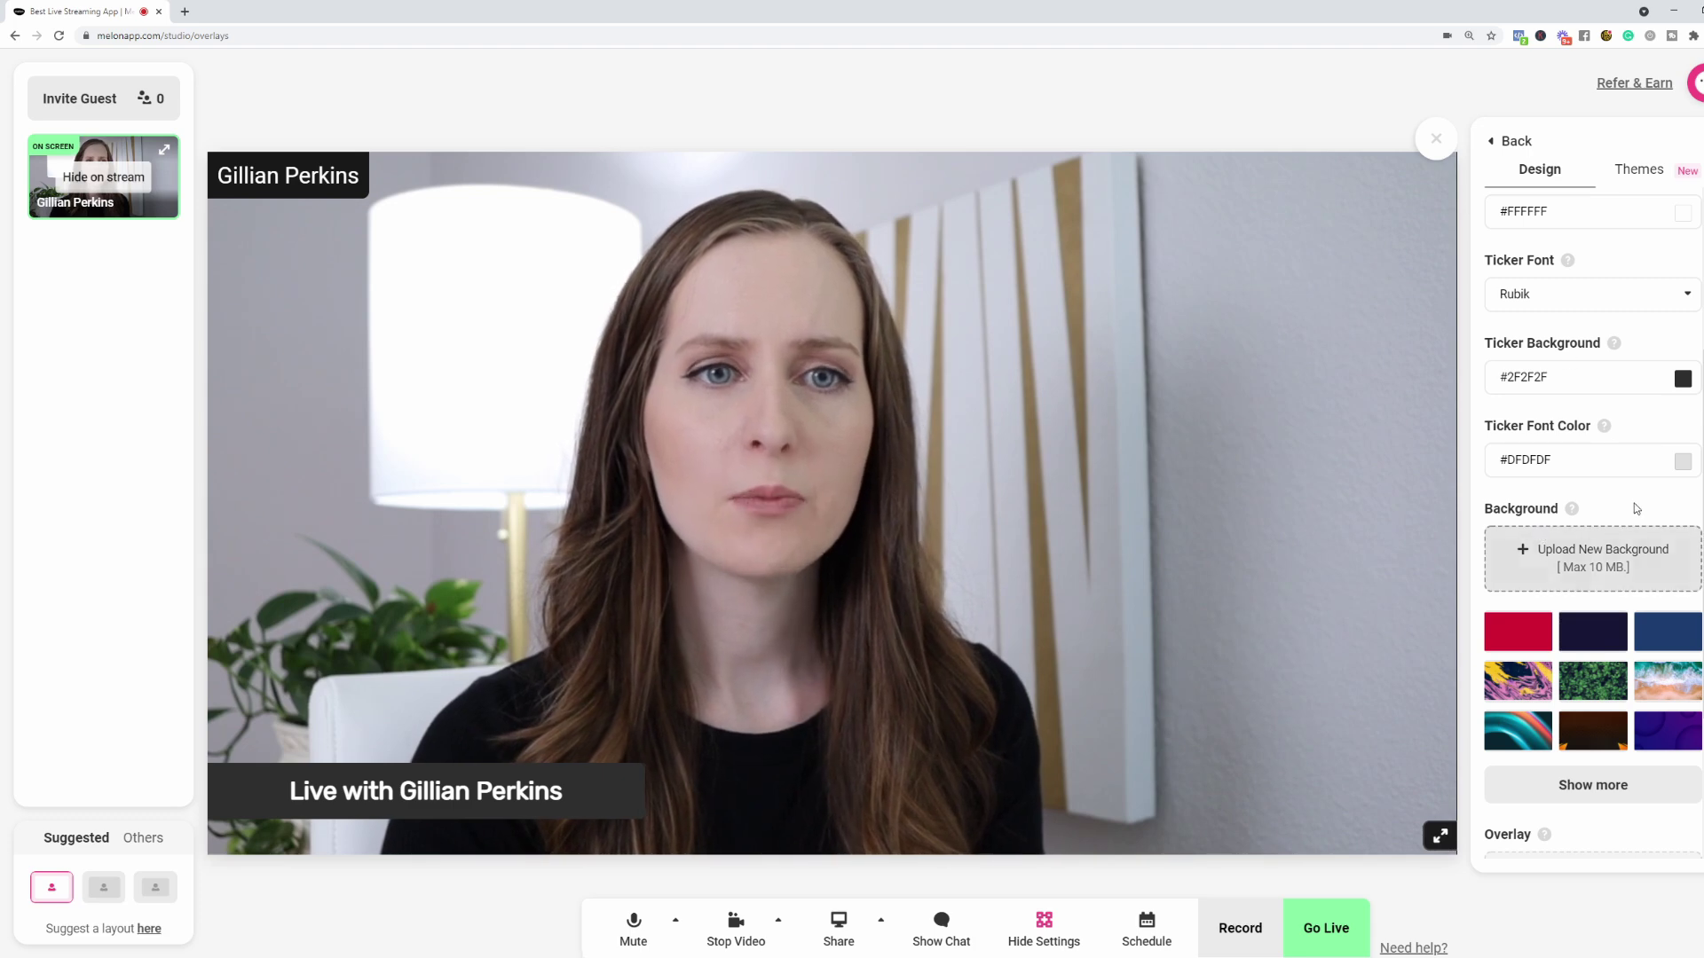
pyautogui.scroll(-3, 1597, 479)
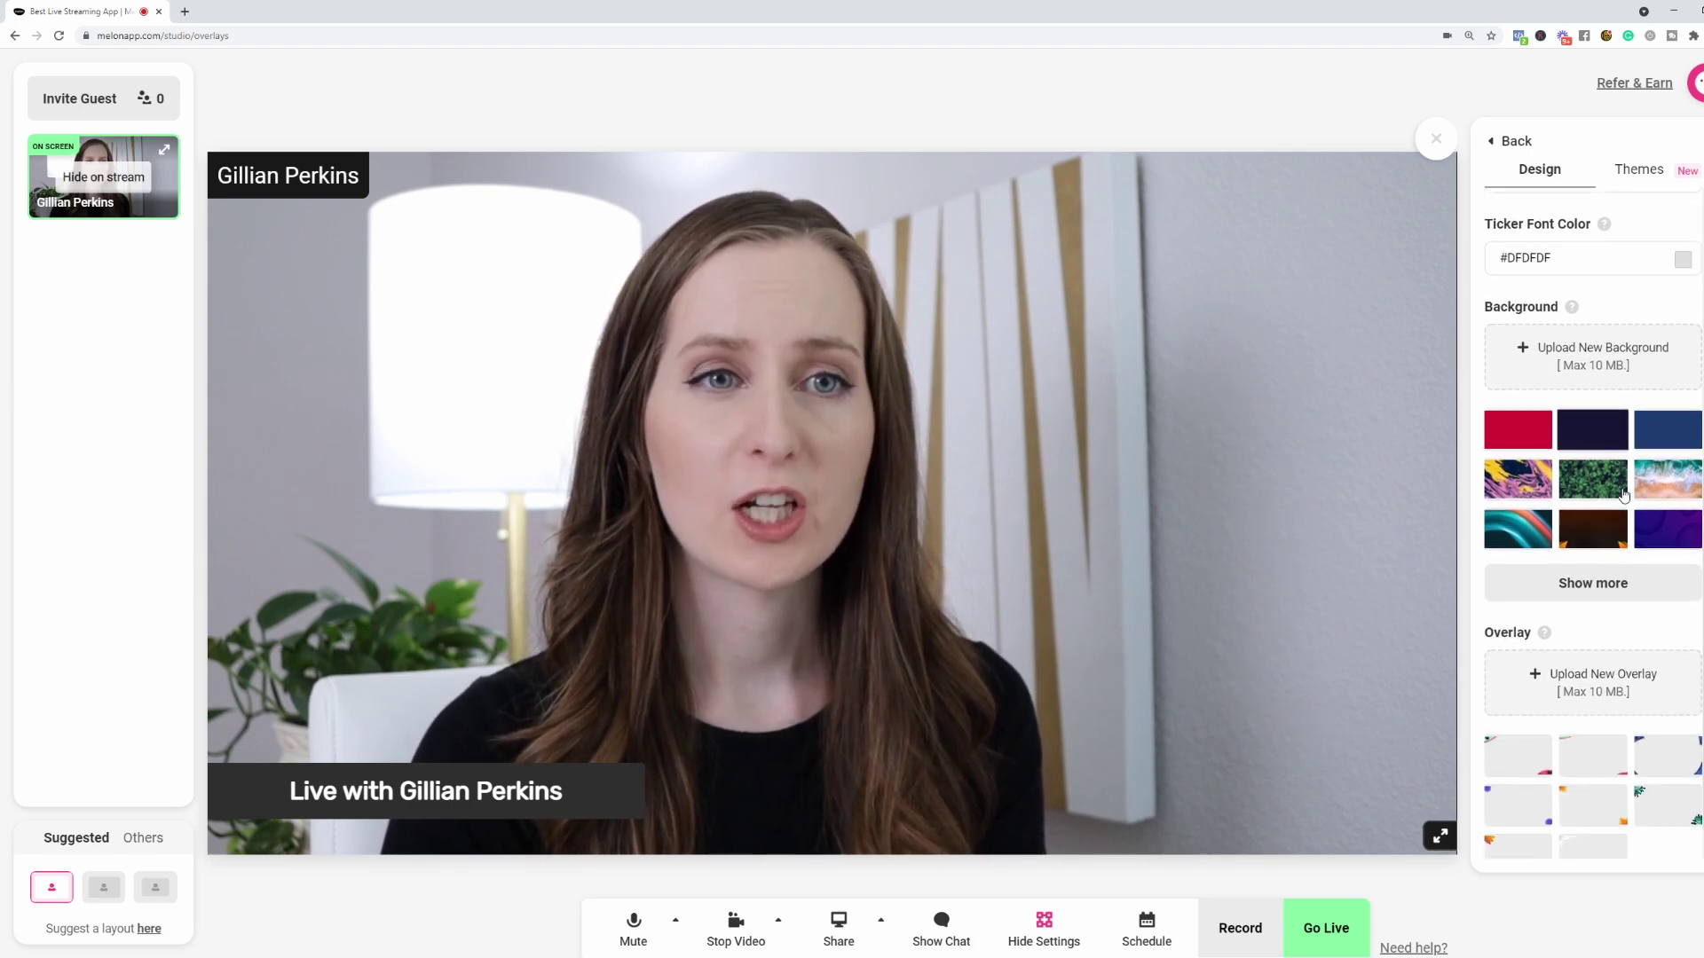
pyautogui.click(1520, 410)
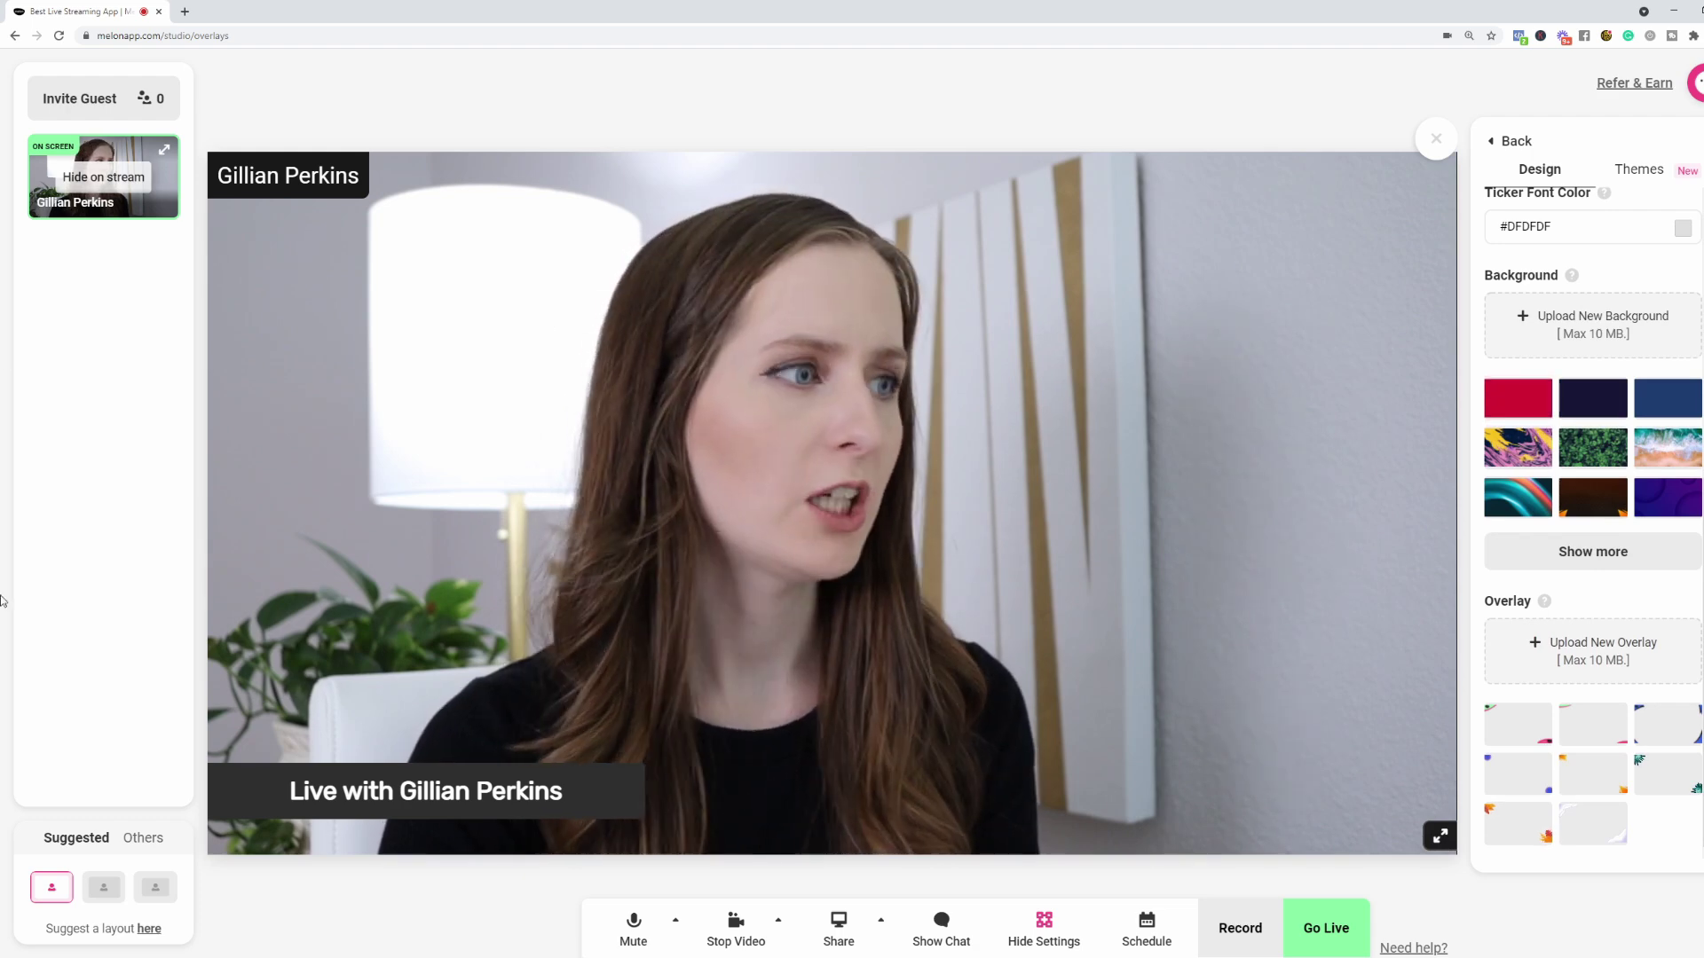
pyautogui.click(104, 887)
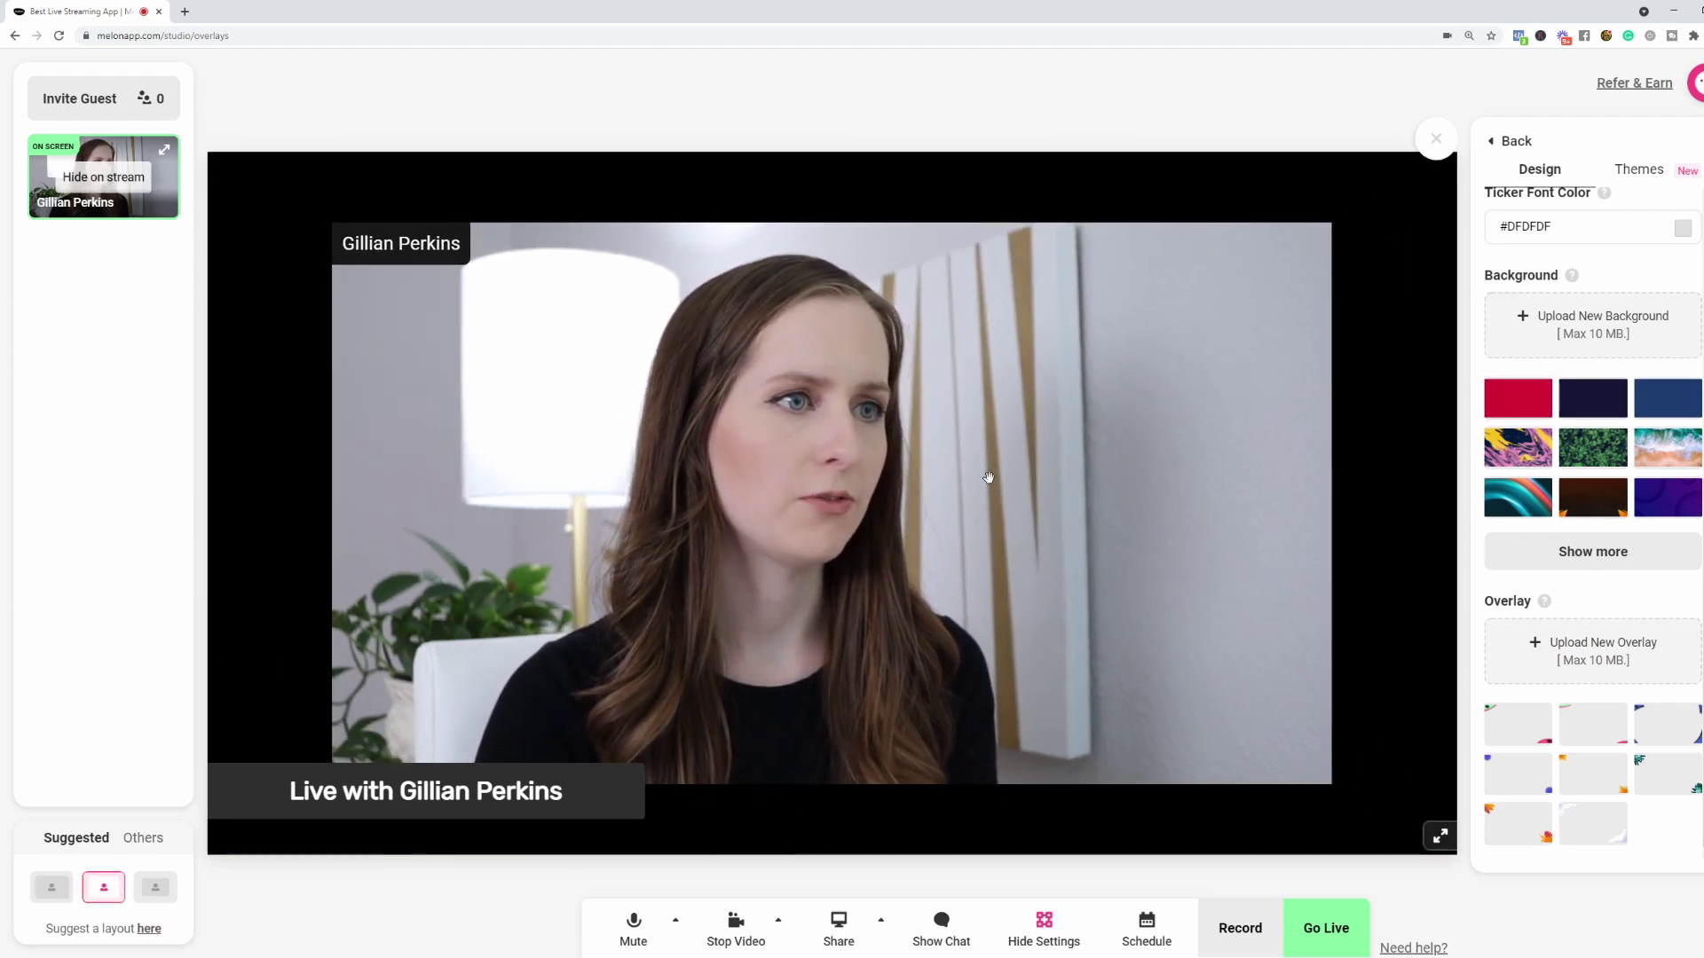
# Step: Try several preset backgrounds, including the teal swirl and the purple circles, and apply the solid blue one
pyautogui.click(1537, 410)
pyautogui.click(1592, 448)
pyautogui.click(1537, 502)
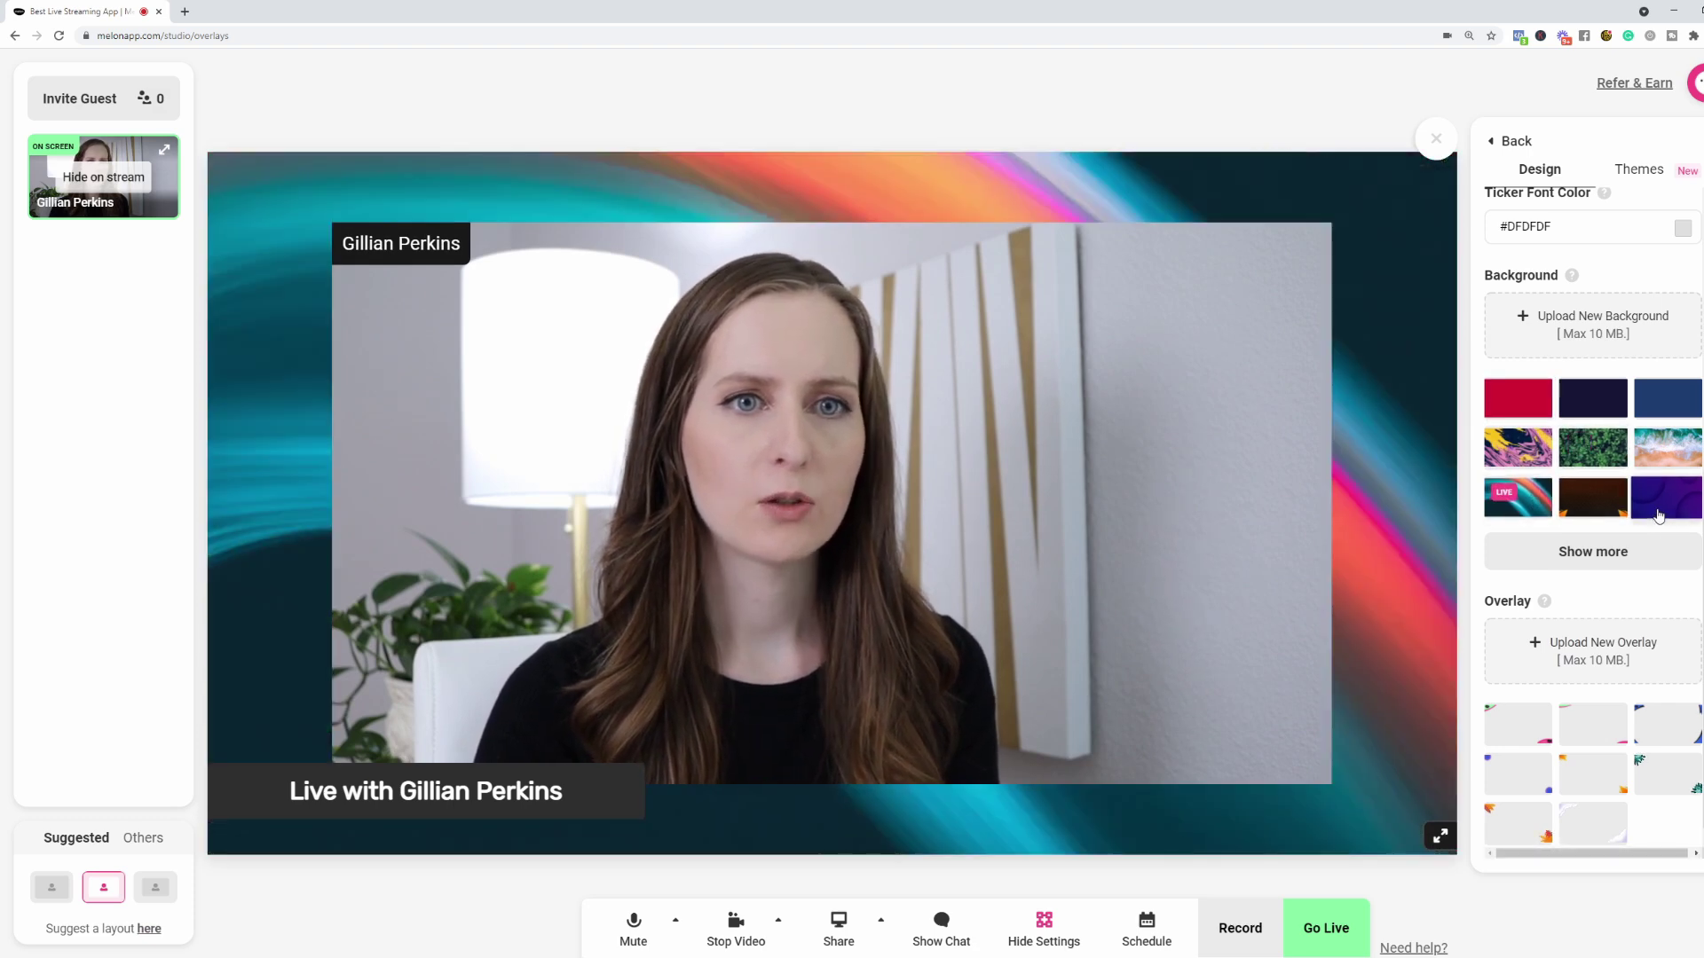
pyautogui.click(1667, 497)
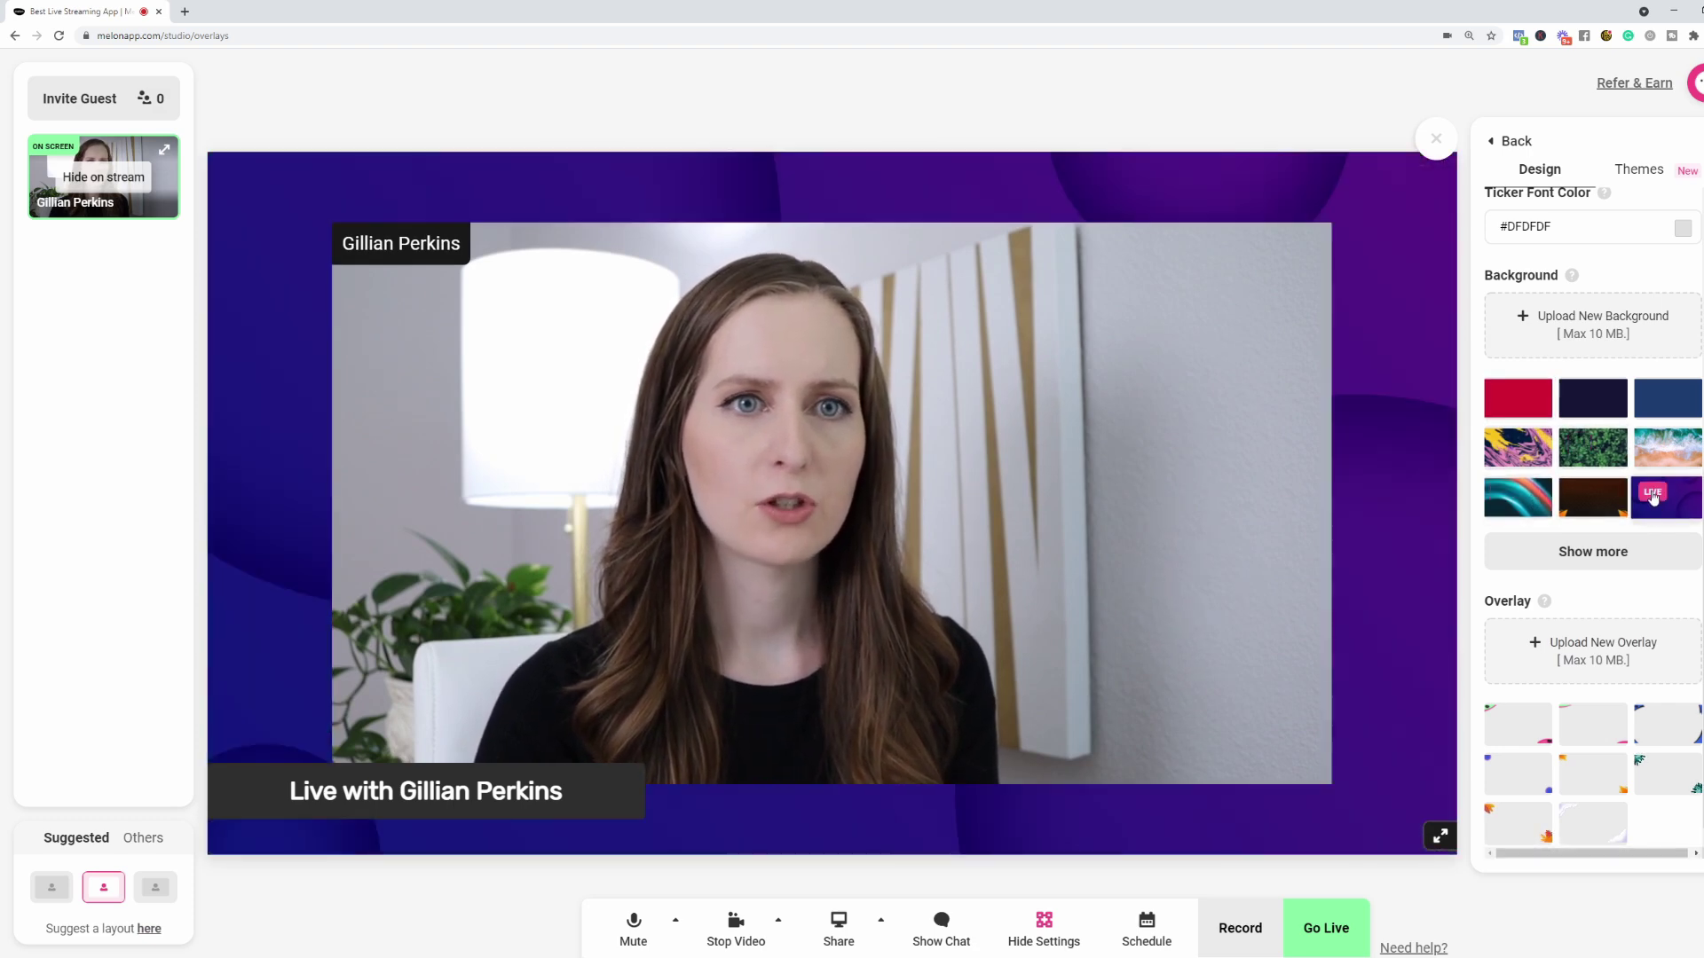
pyautogui.click(1679, 402)
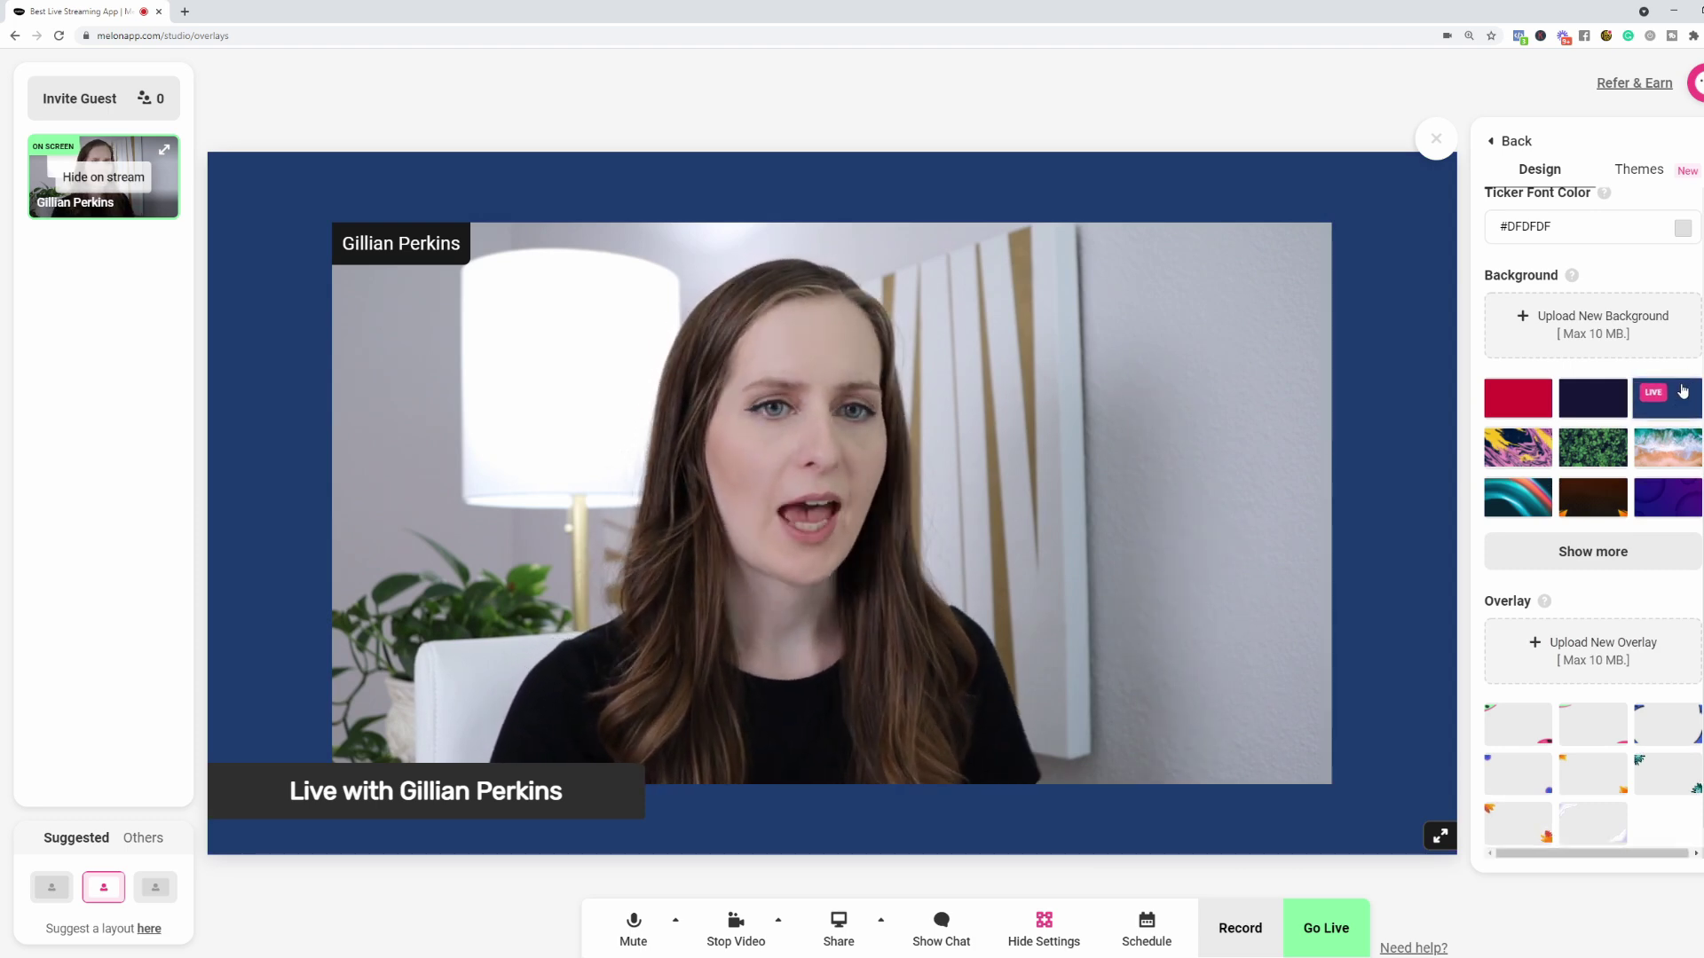
# Step: Preview the white cloud overlay and the blue-cornered overlay on the stream, removing each one again
pyautogui.click(1585, 838)
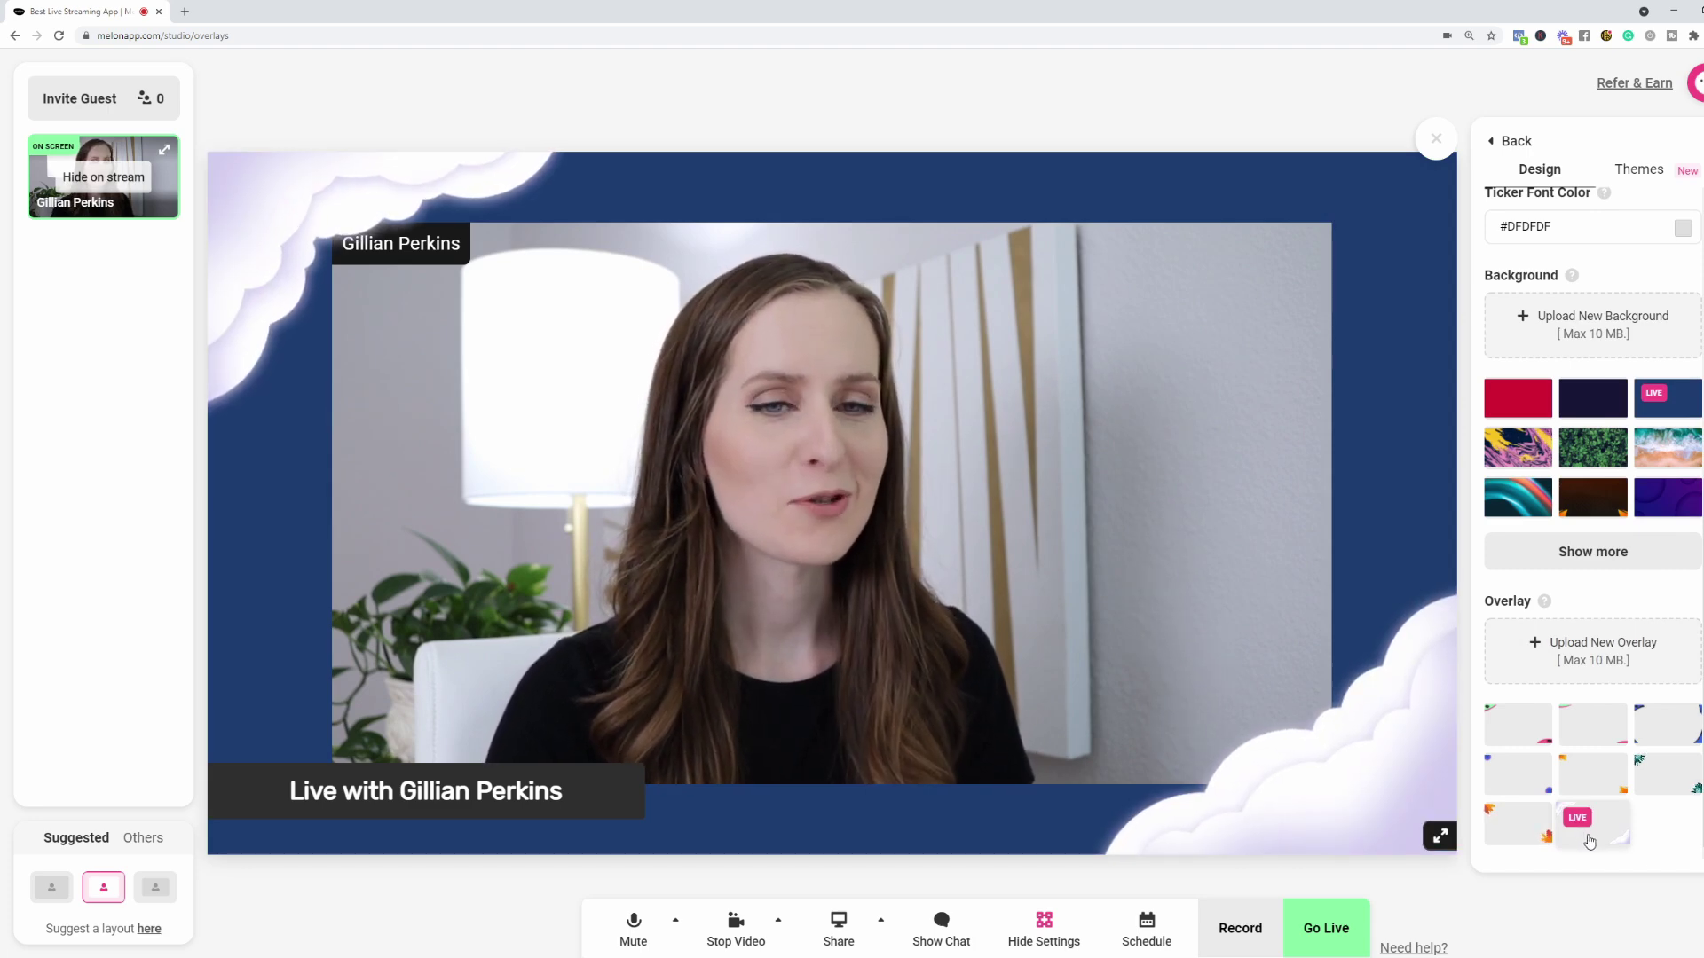
pyautogui.click(1589, 840)
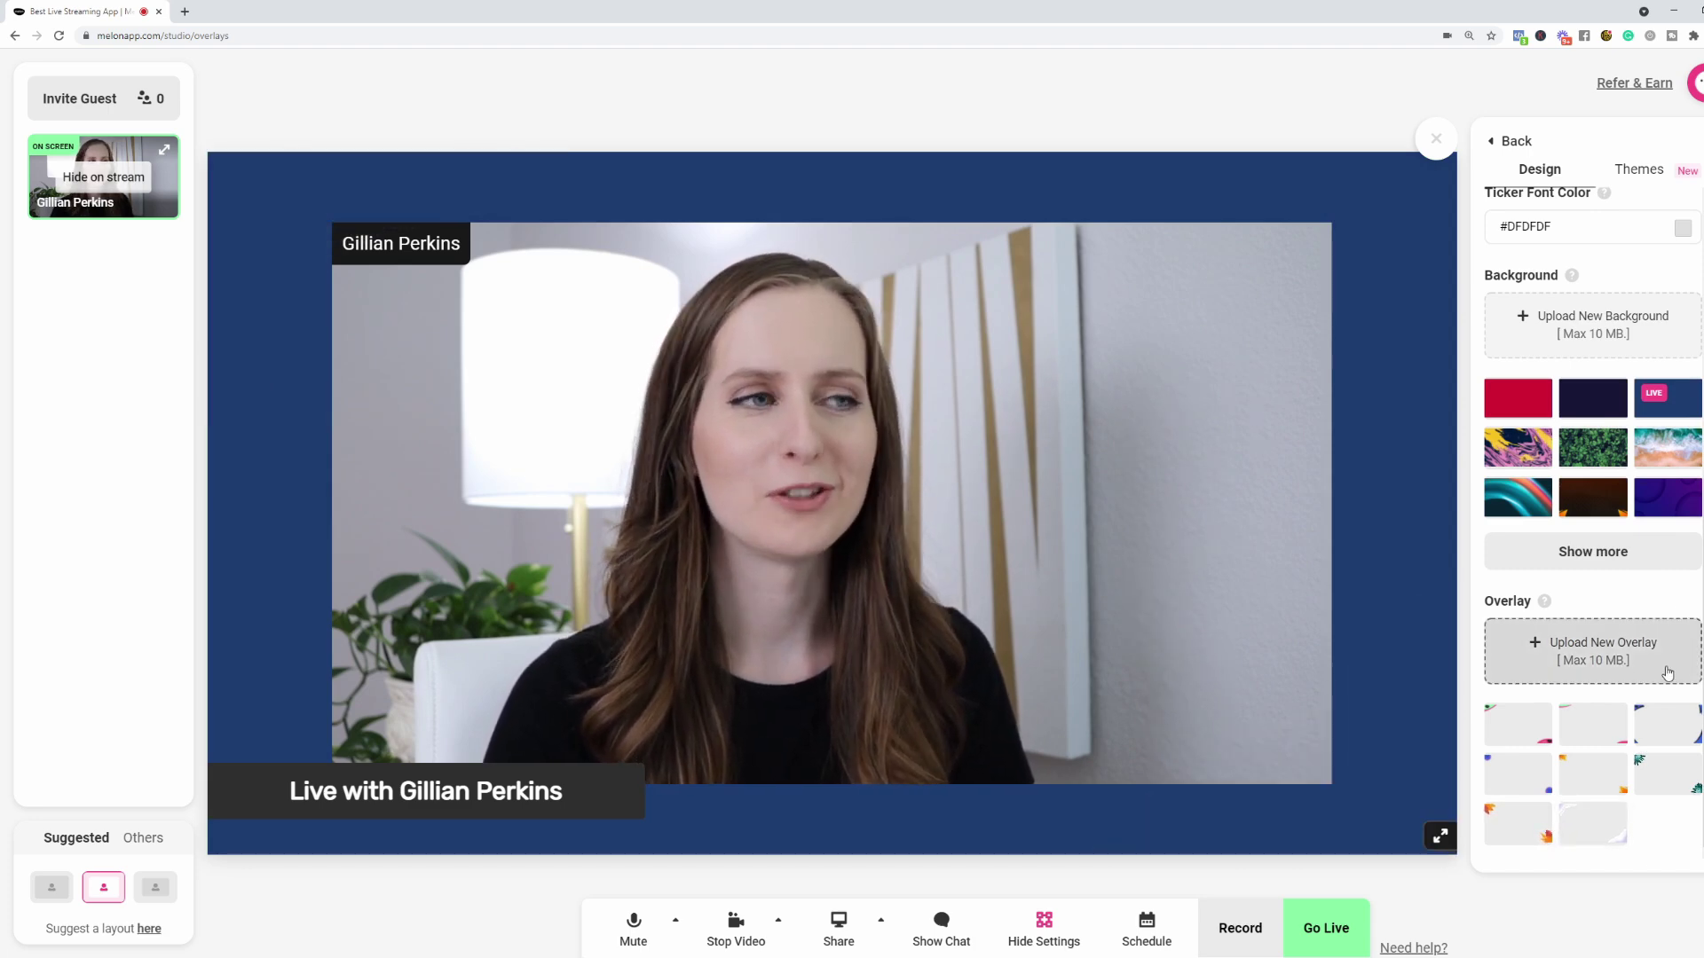
pyautogui.click(1666, 741)
pyautogui.click(1666, 742)
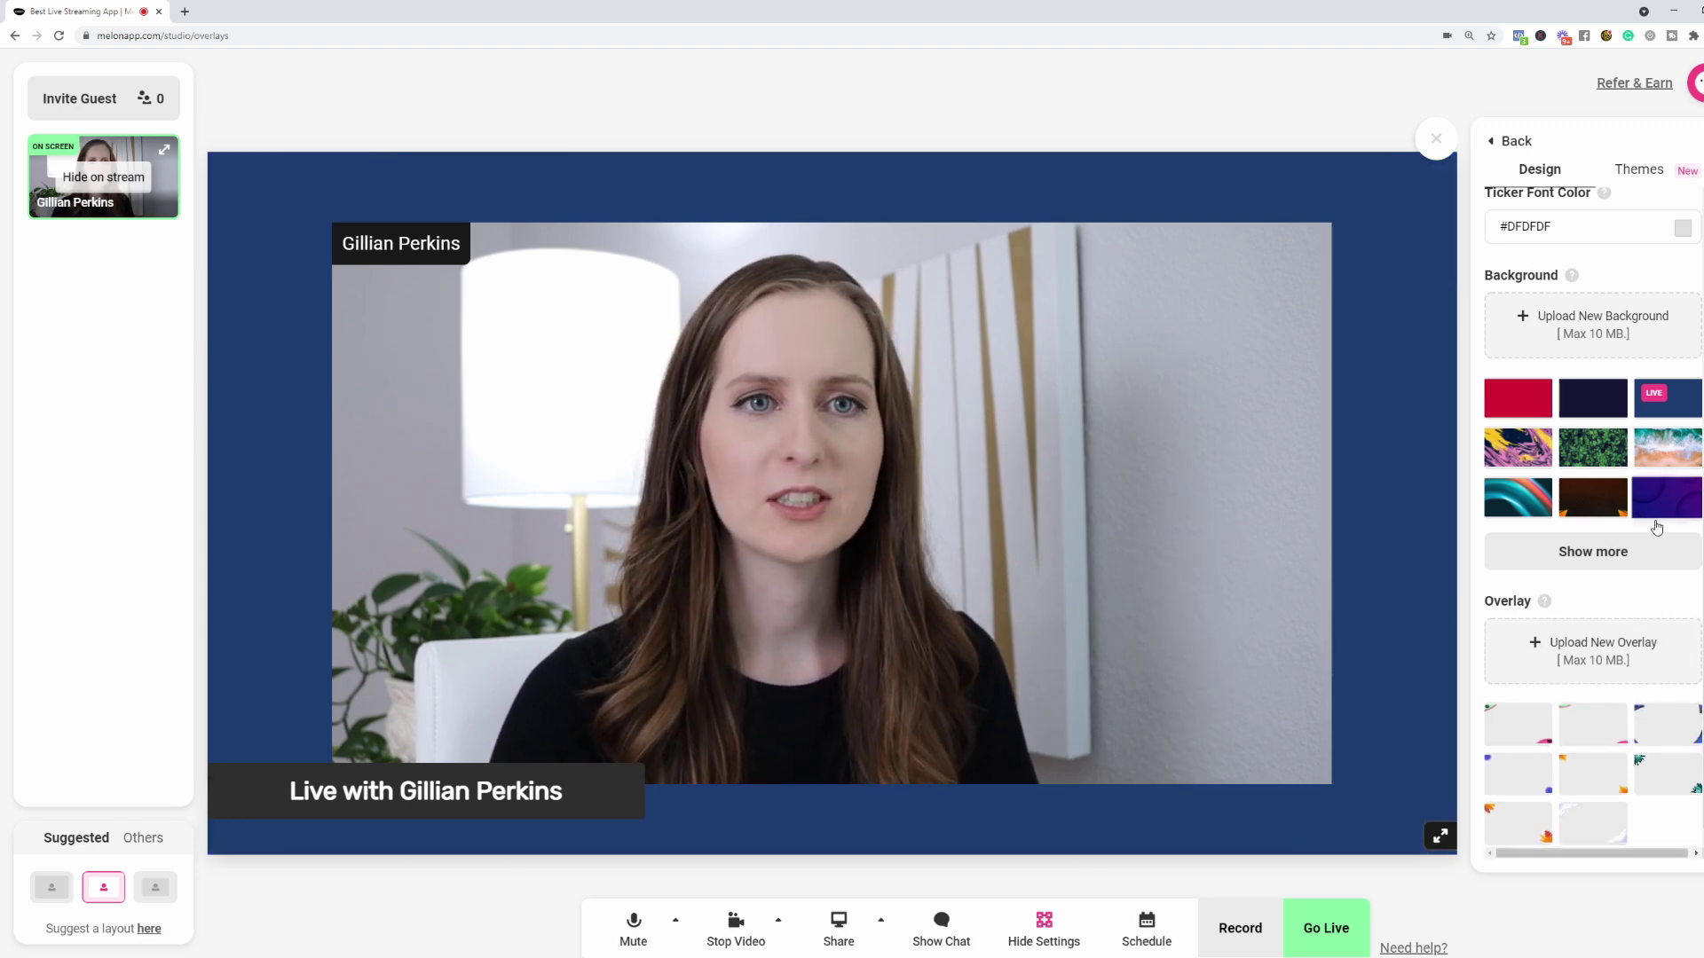
# Step: Examine the ready-made design themes and return to the main profile settings
pyautogui.scroll(6, 1615, 462)
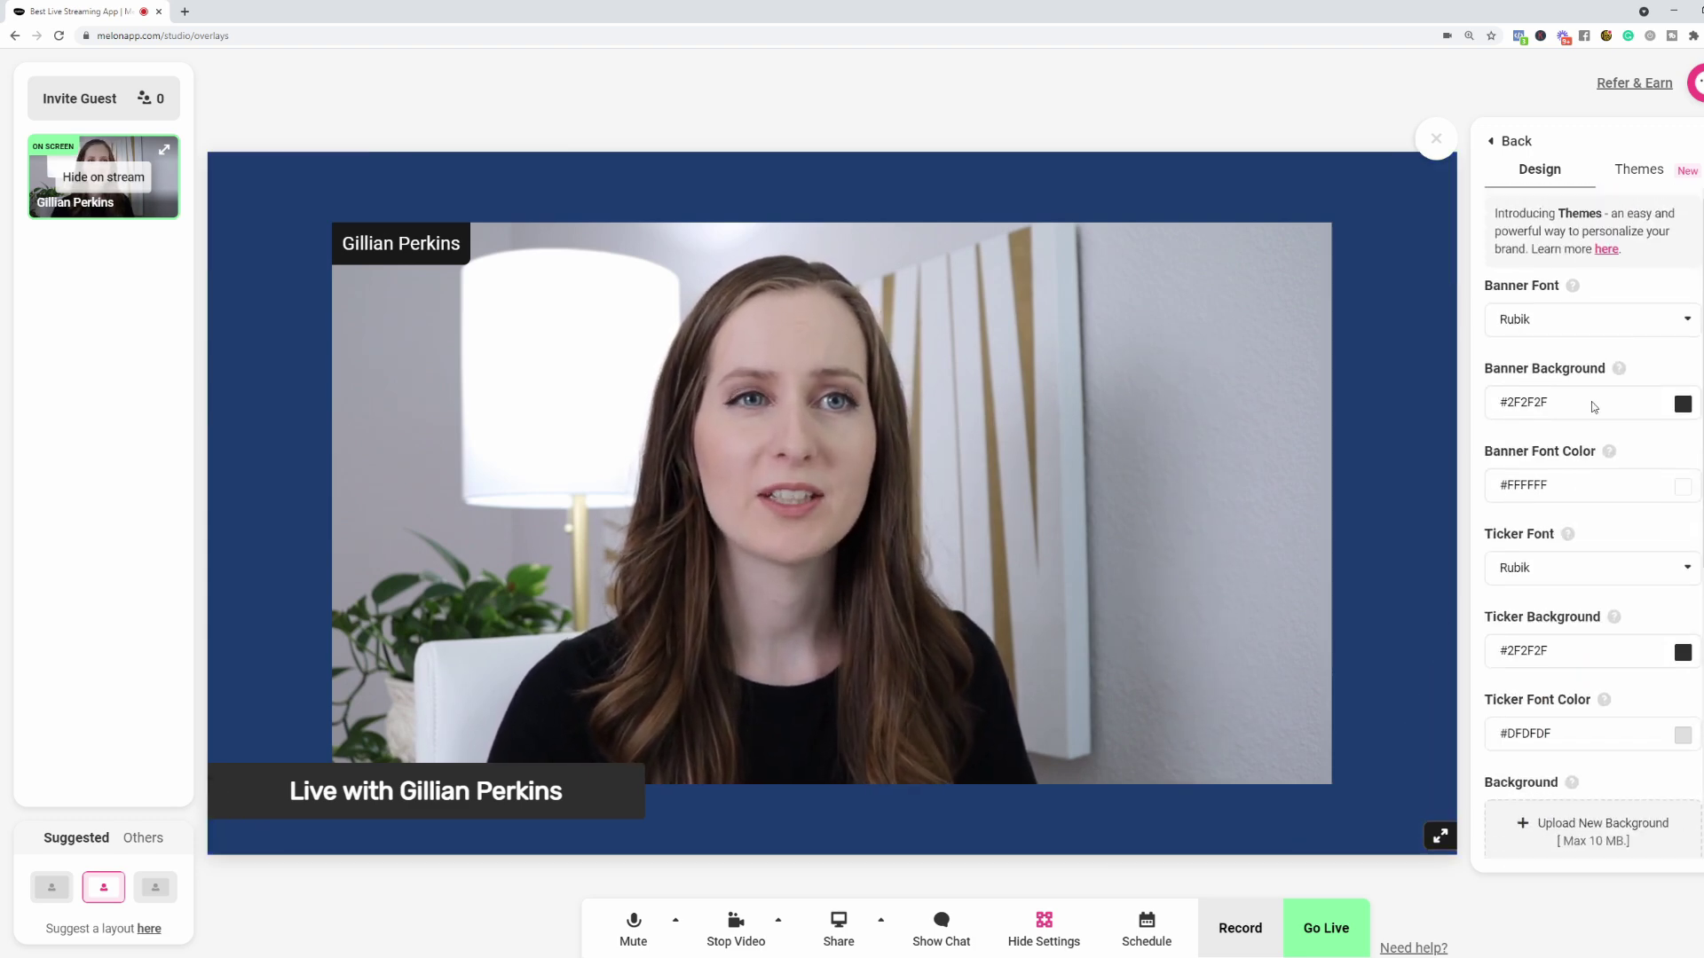
pyautogui.click(1637, 171)
pyautogui.scroll(-1, 1650, 568)
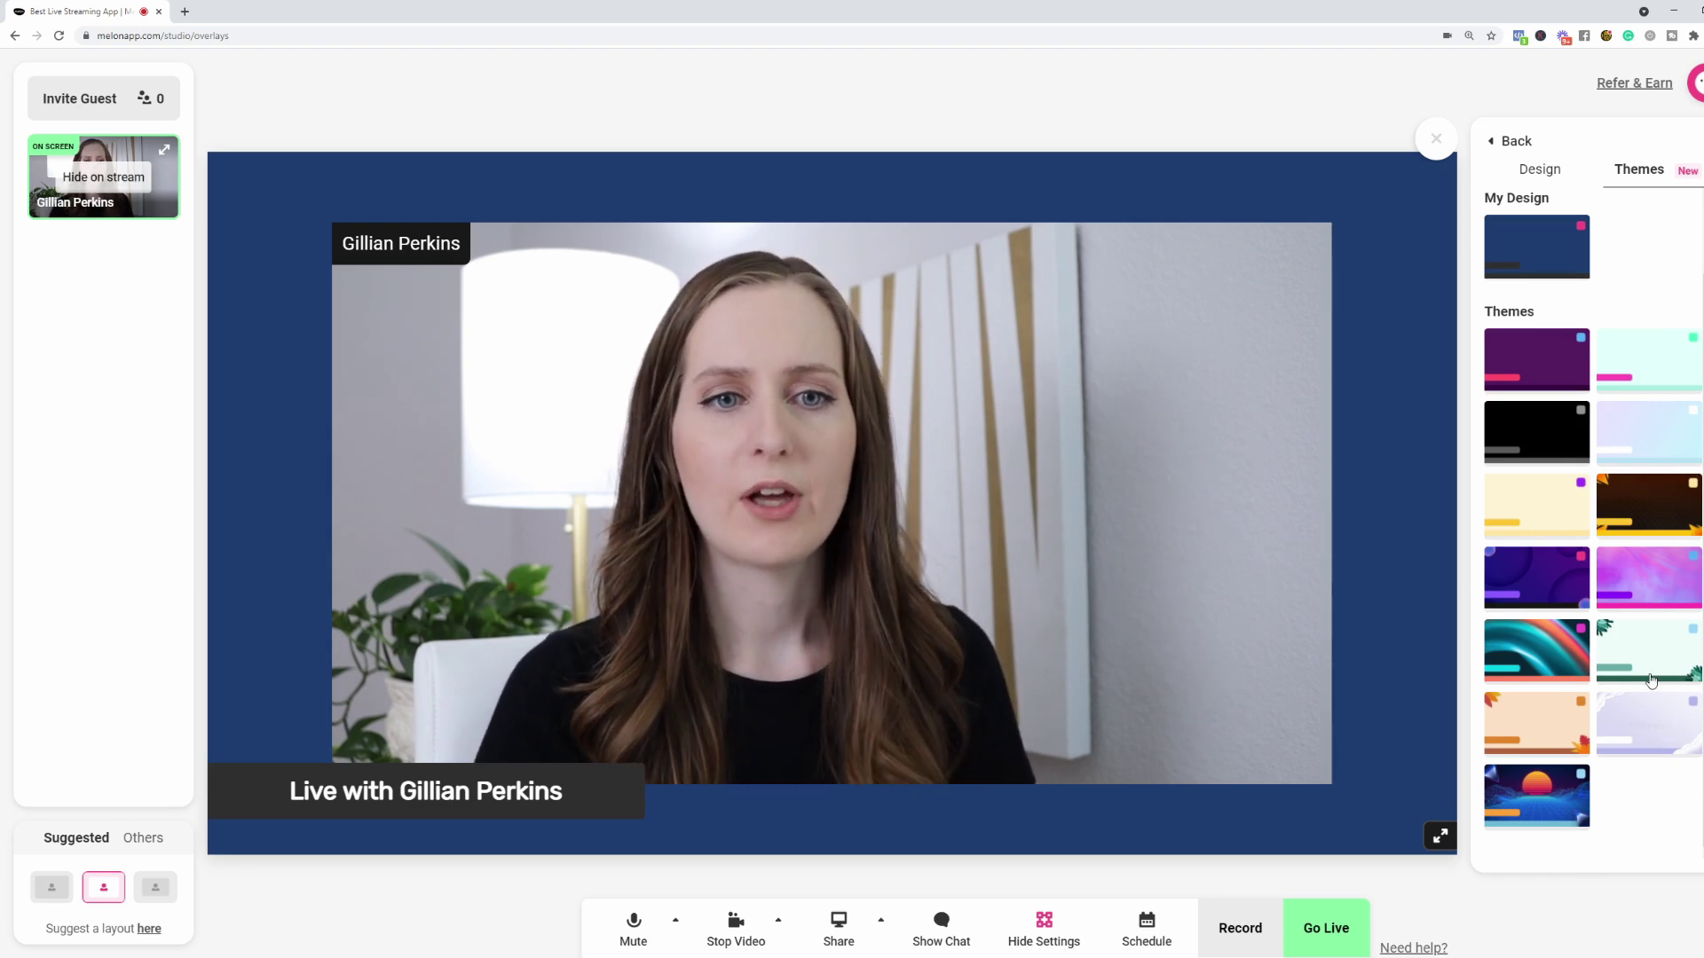
pyautogui.click(1499, 156)
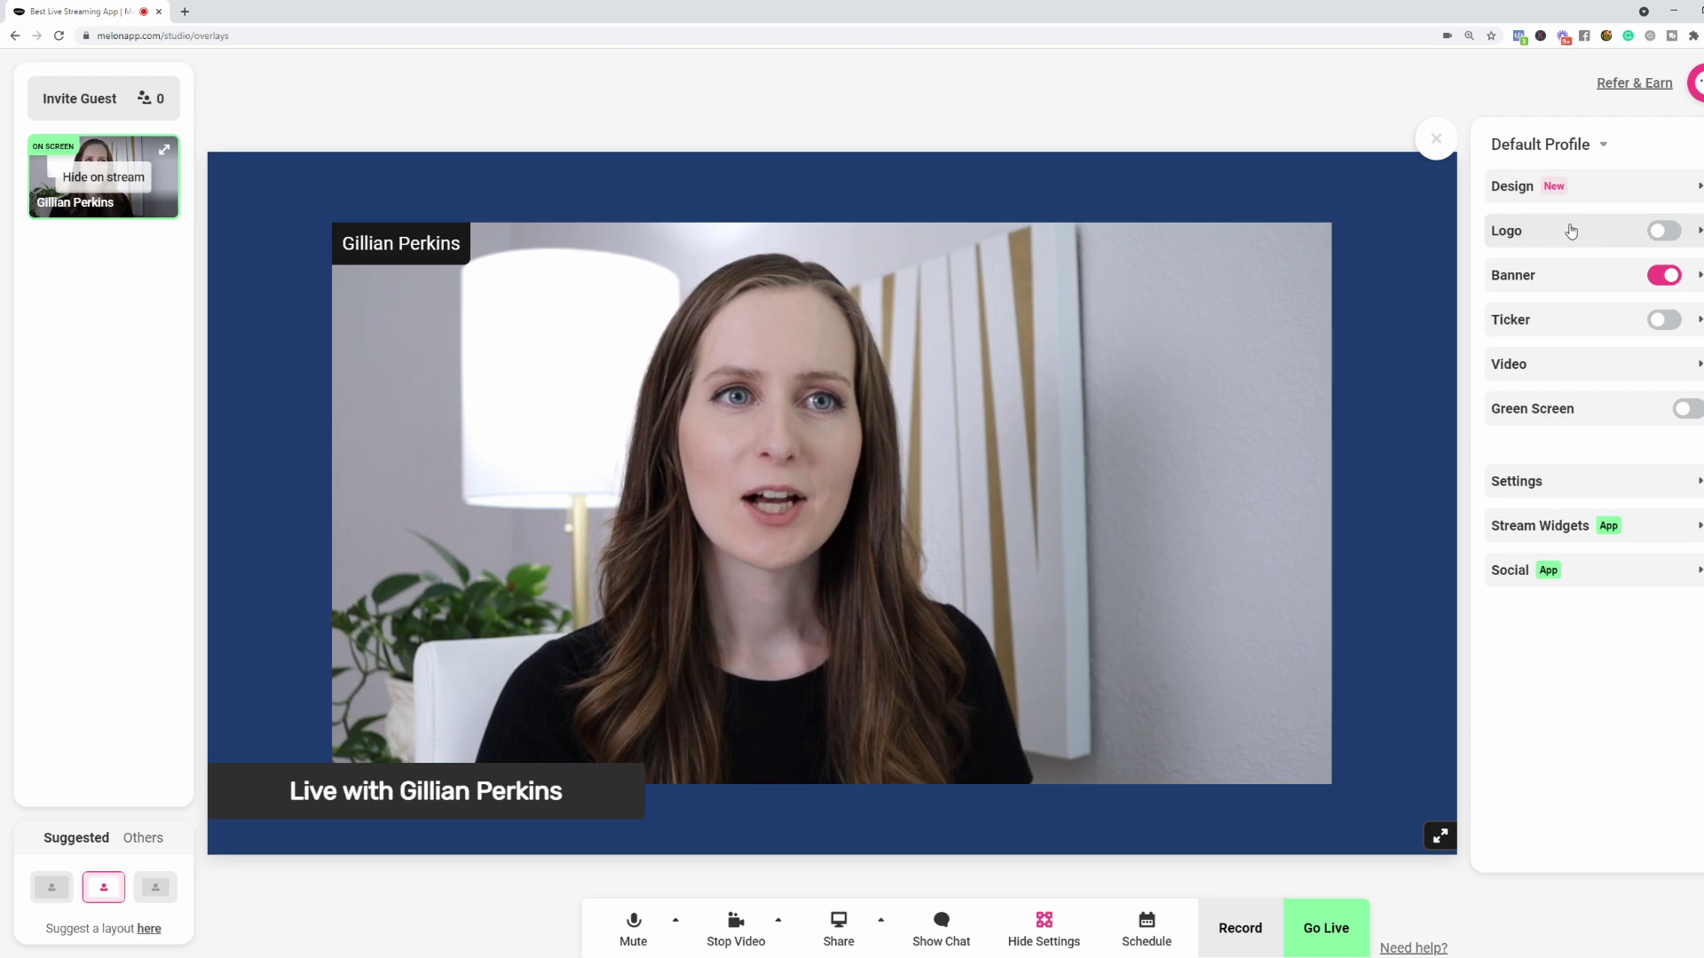
# Step: Preview the logo, banner and ticker by toggling each one, leaving only the banner on
pyautogui.click(1665, 231)
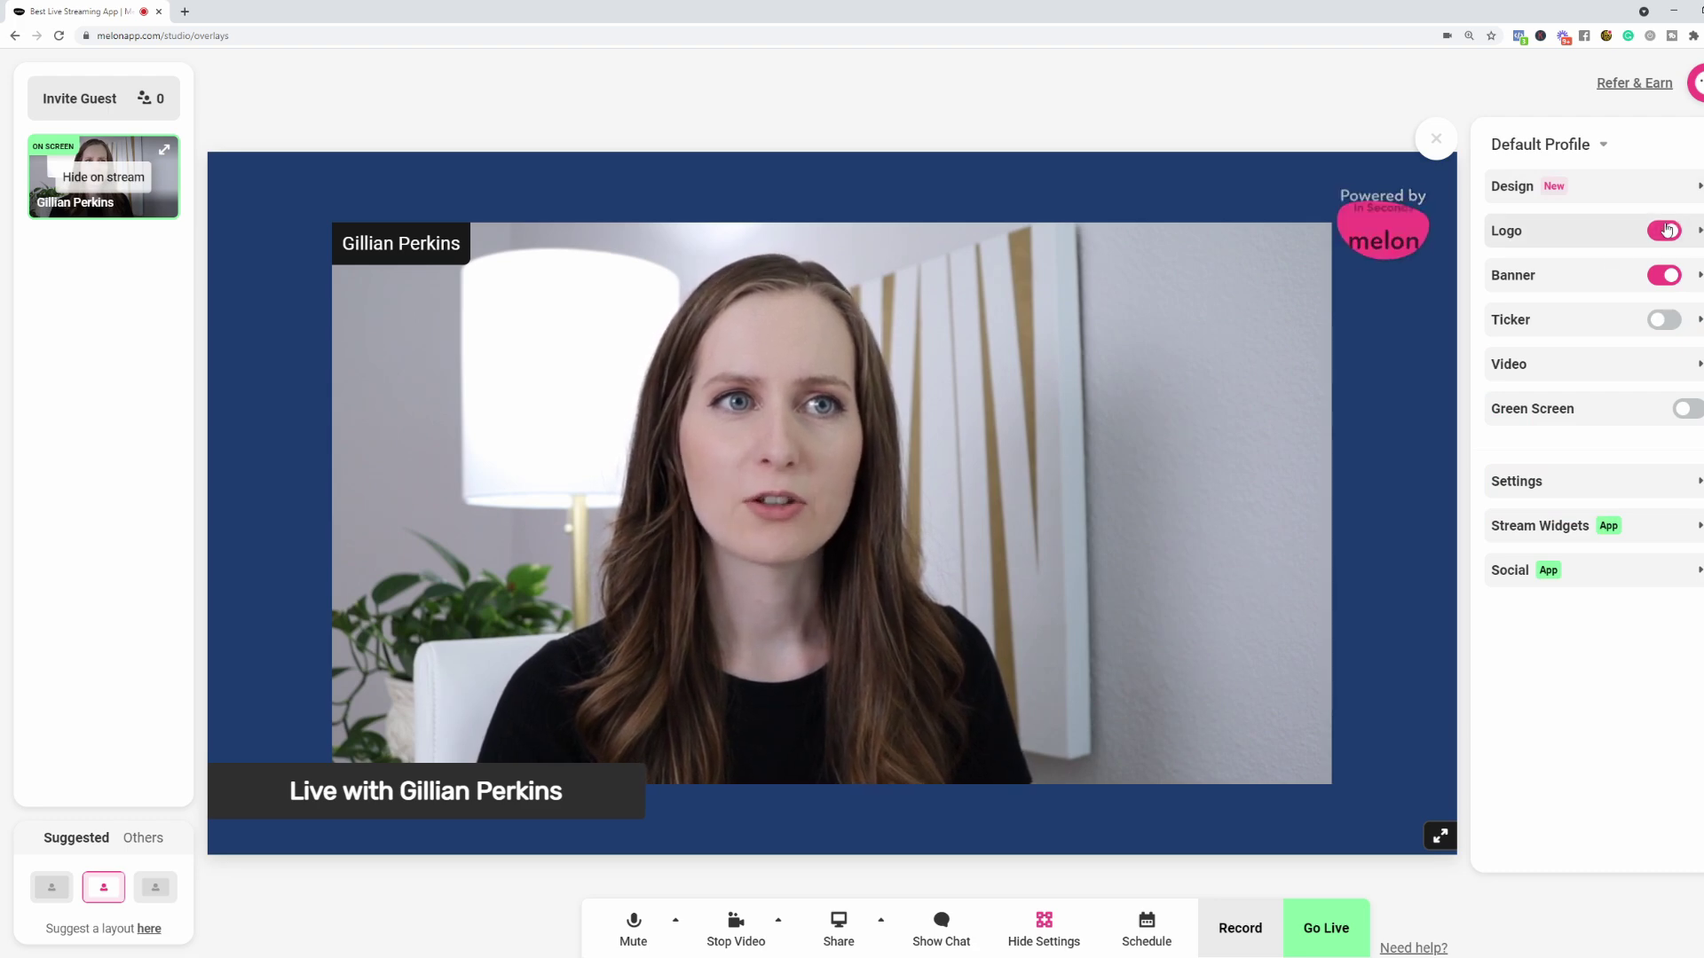
pyautogui.click(1667, 230)
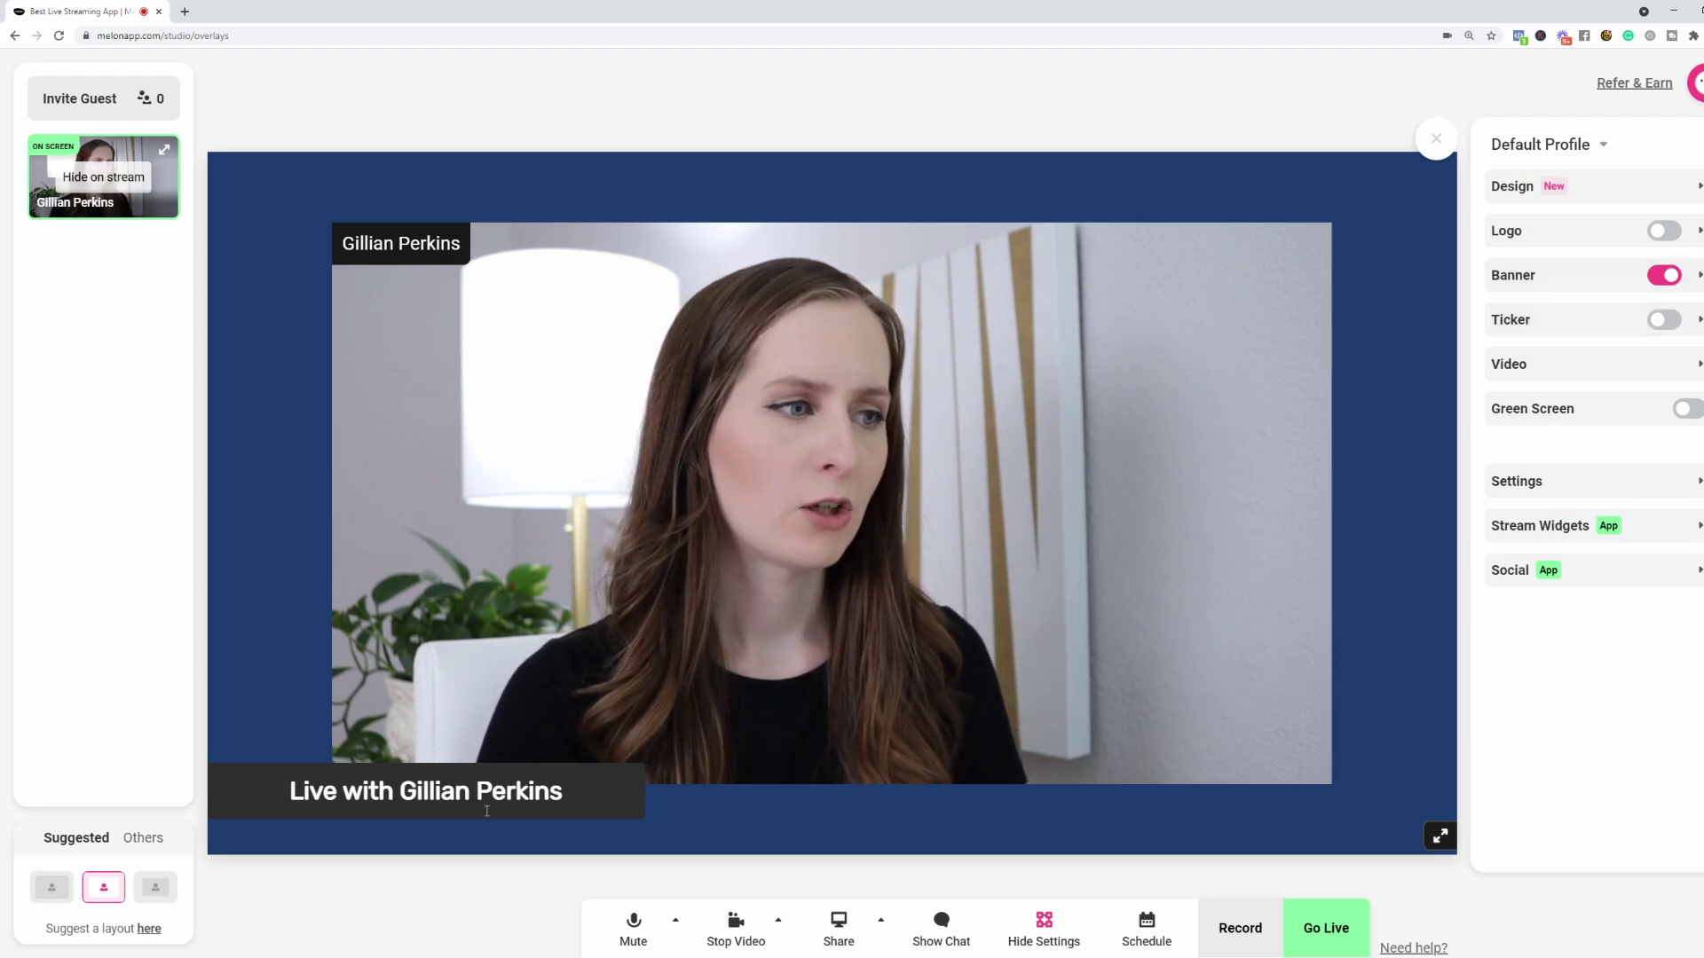
pyautogui.click(1664, 277)
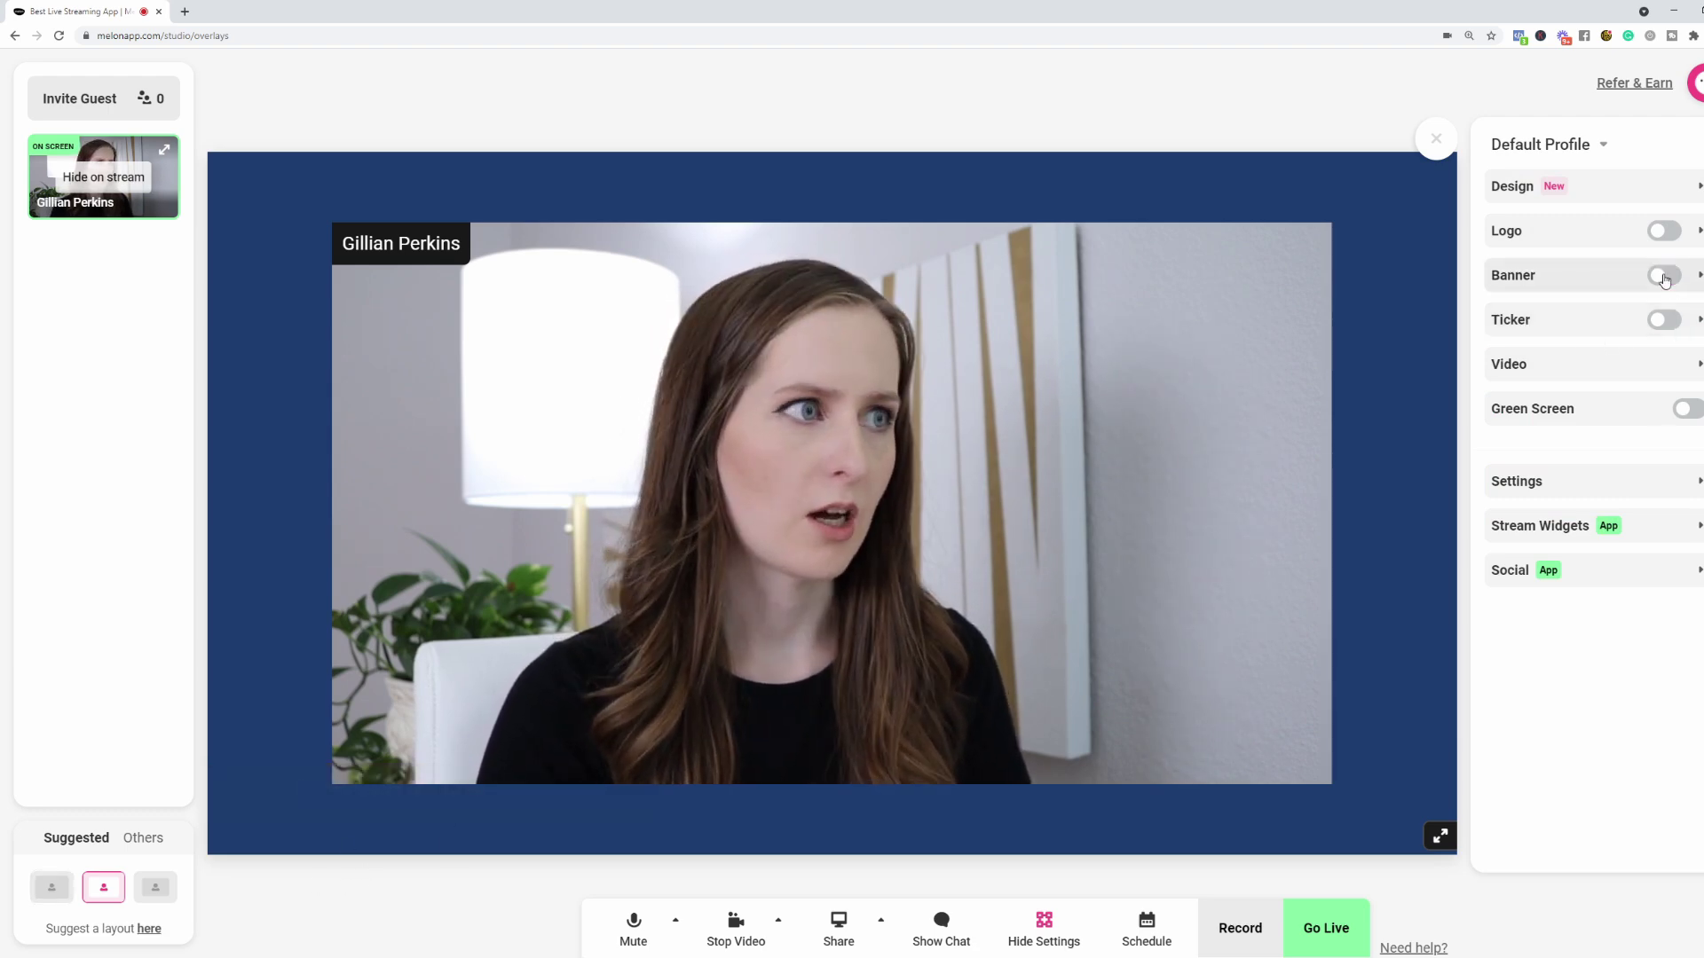
pyautogui.click(1665, 321)
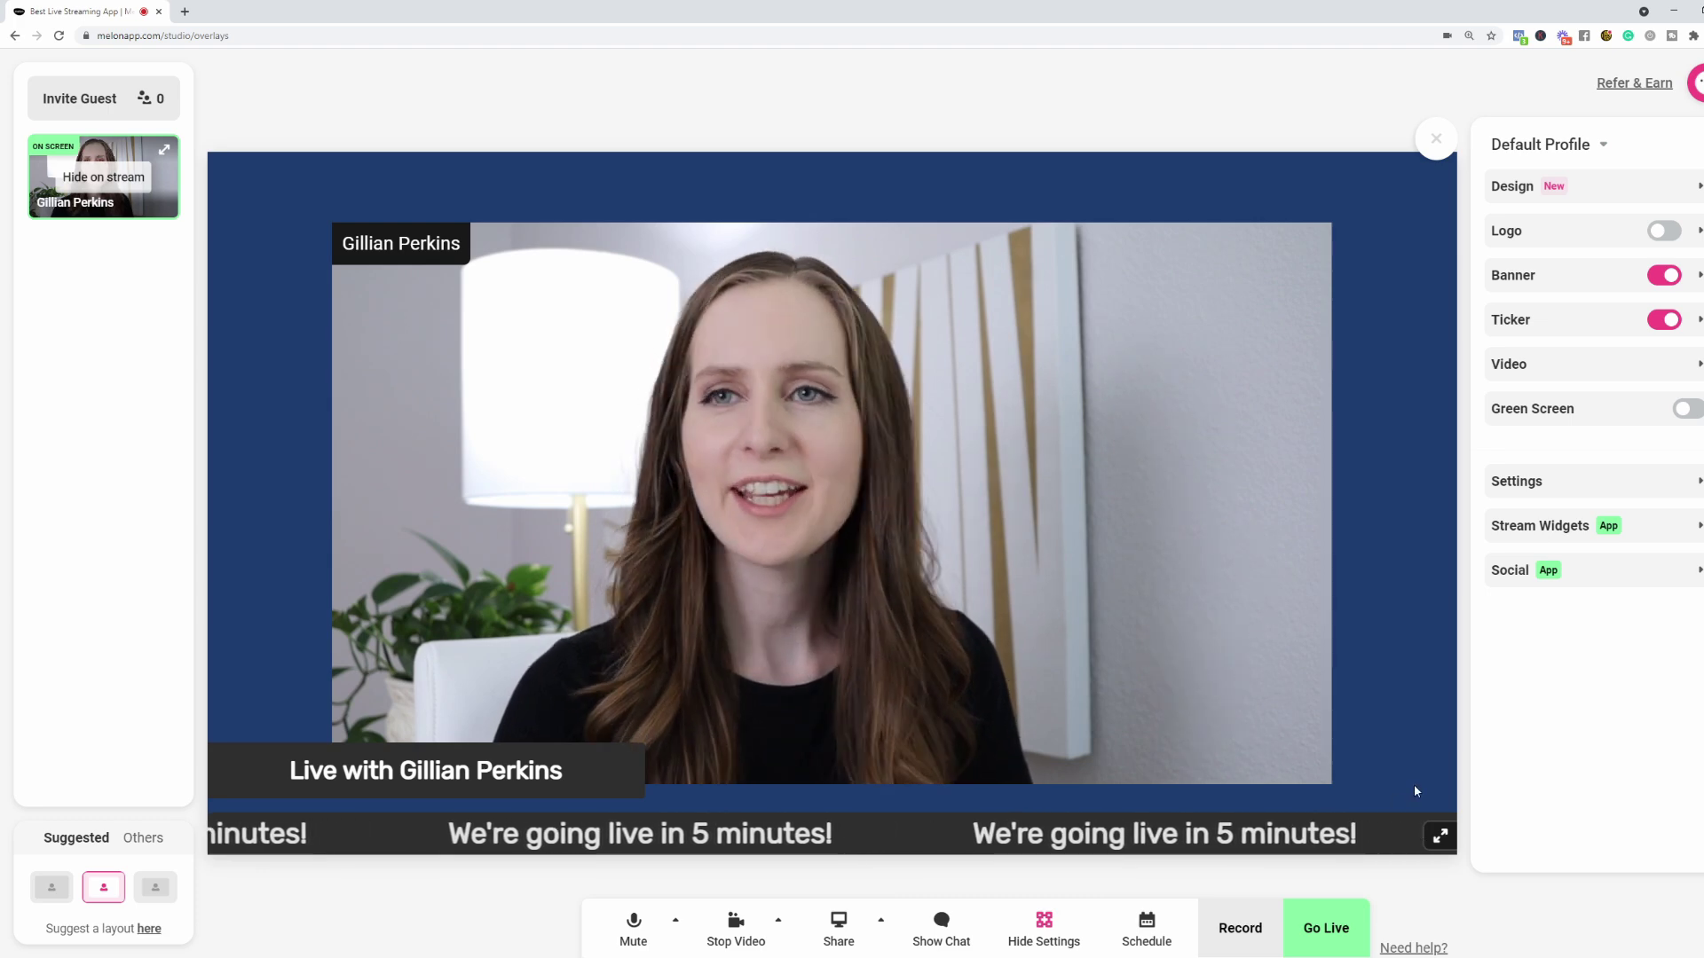
pyautogui.click(1662, 322)
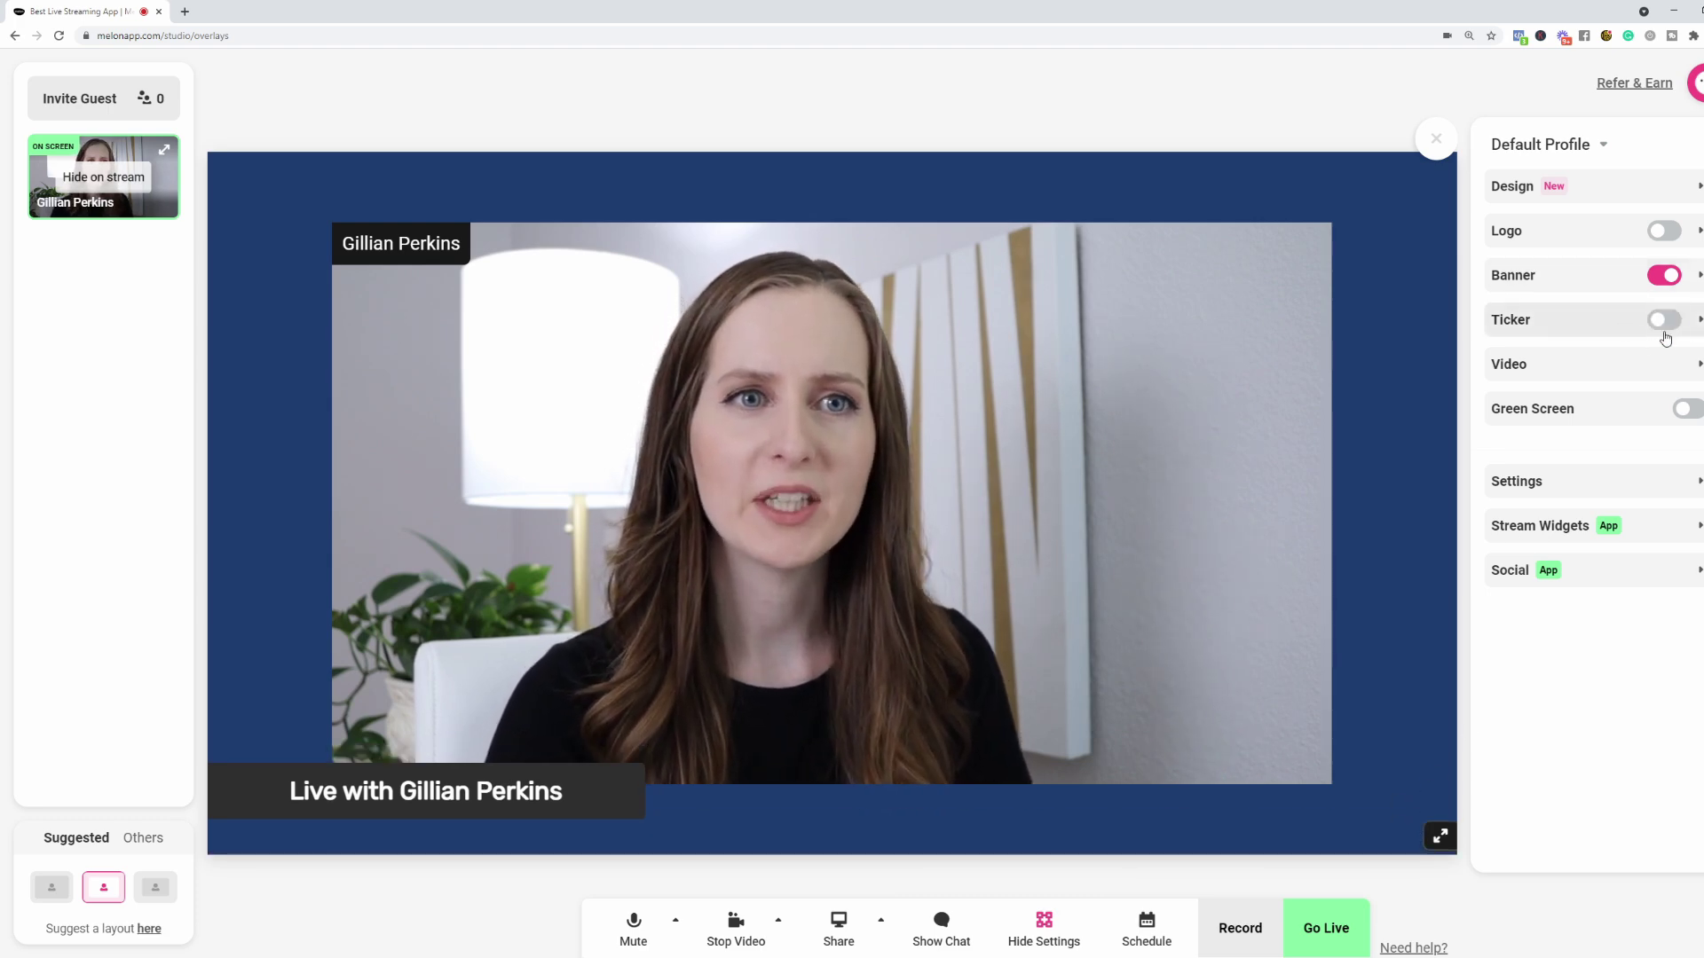
# Step: Play the first 30-second countdown video on the stream, stop it and return to the main settings
pyautogui.click(1682, 373)
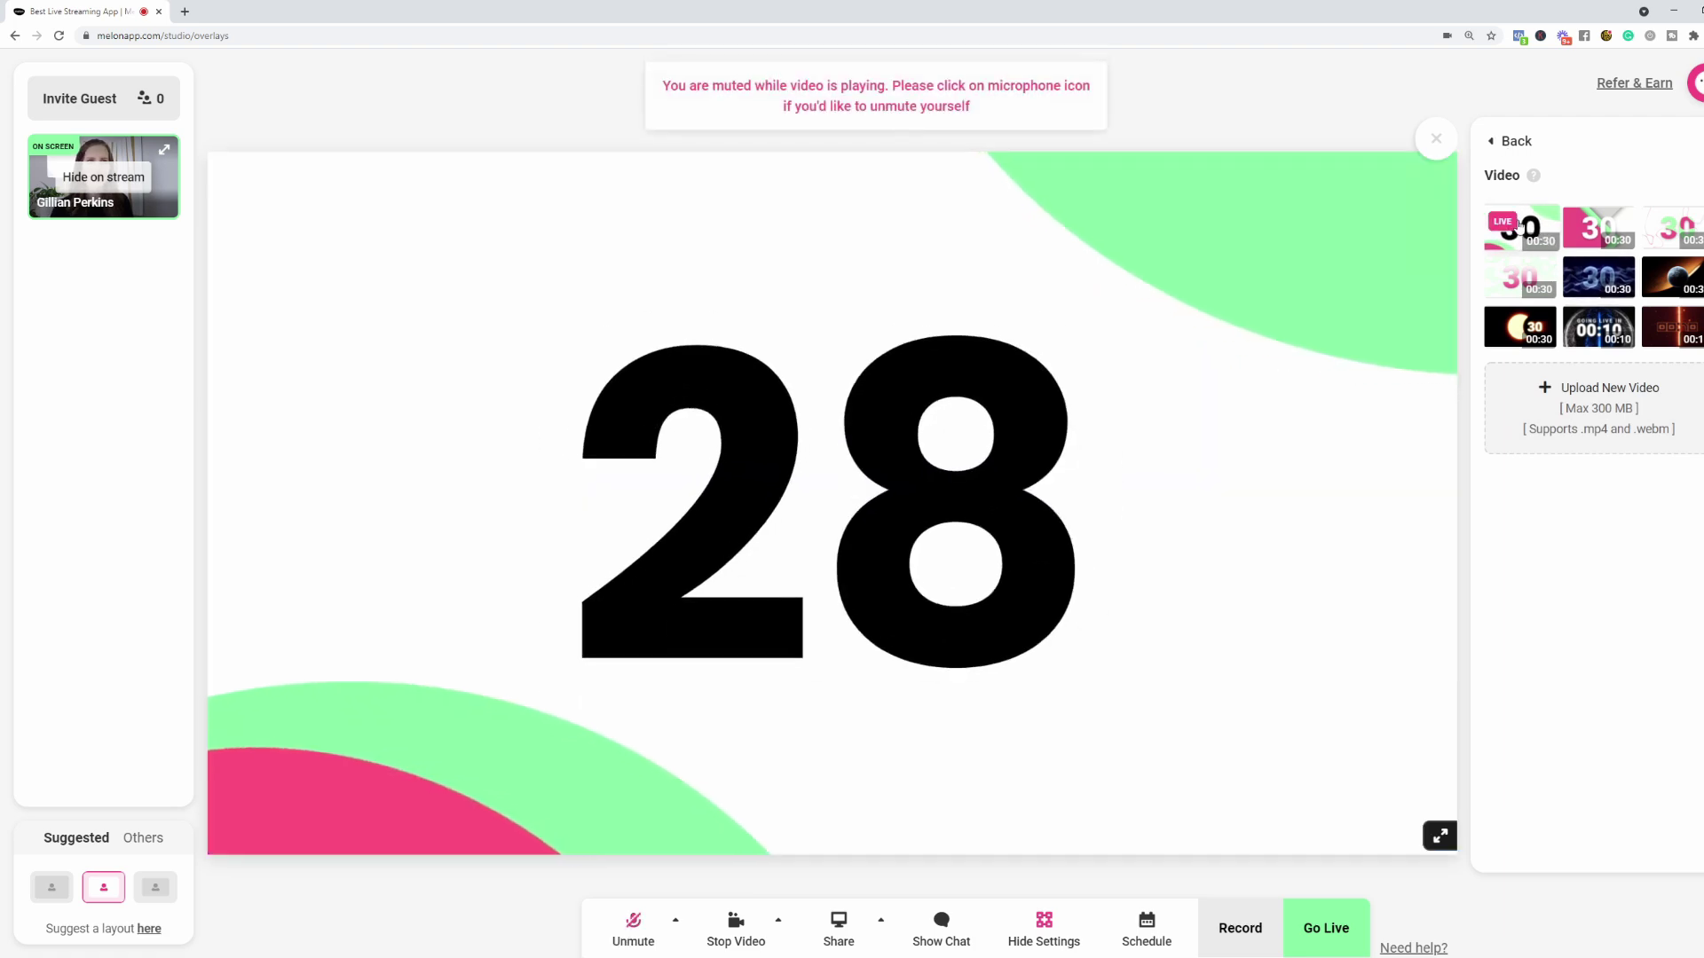
pyautogui.click(1520, 224)
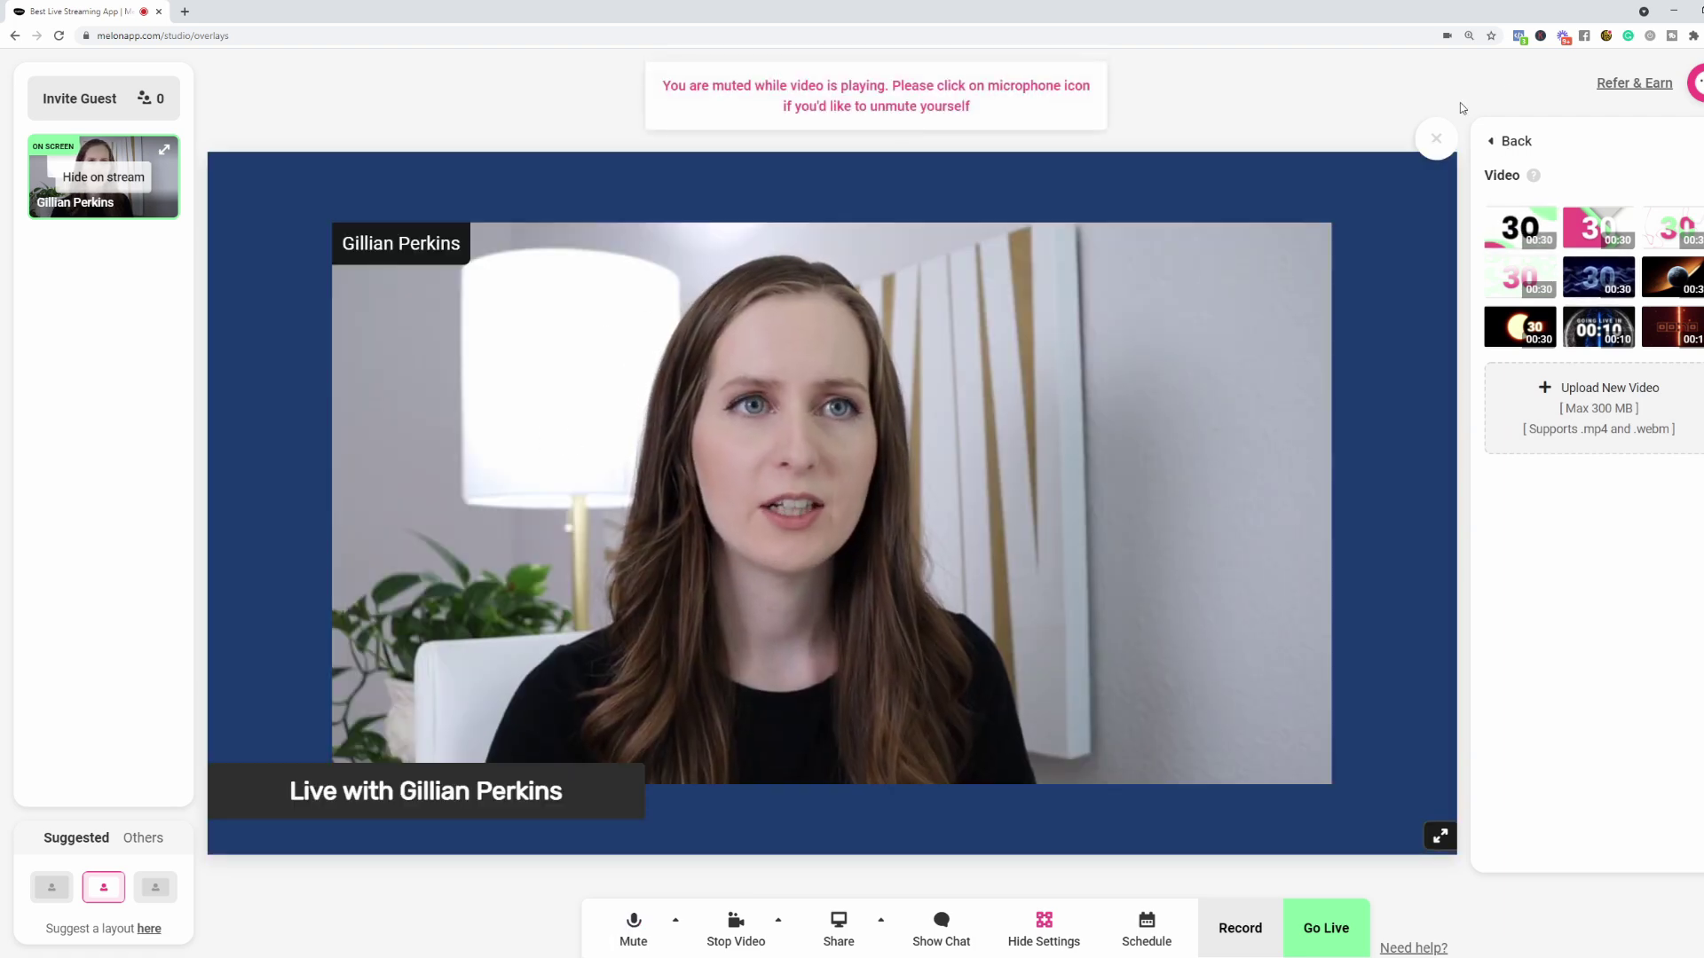
pyautogui.click(1500, 142)
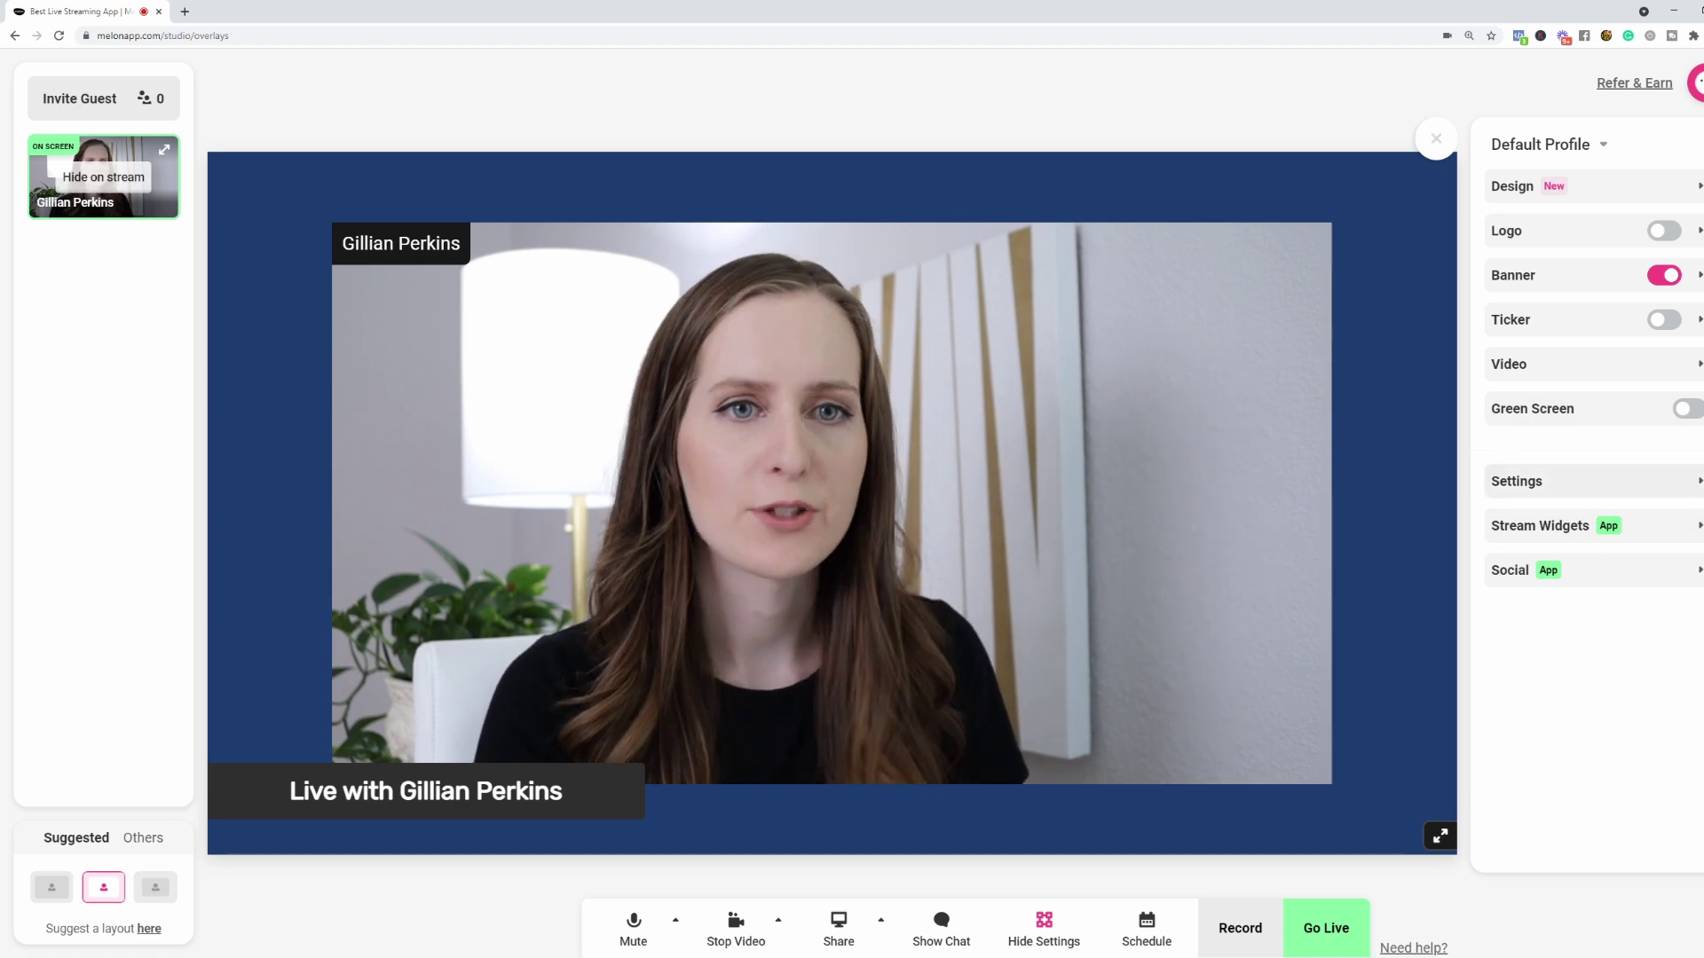
# Step: Toggle Participant Names off and back on in the stream settings and return to the main settings
pyautogui.click(1696, 482)
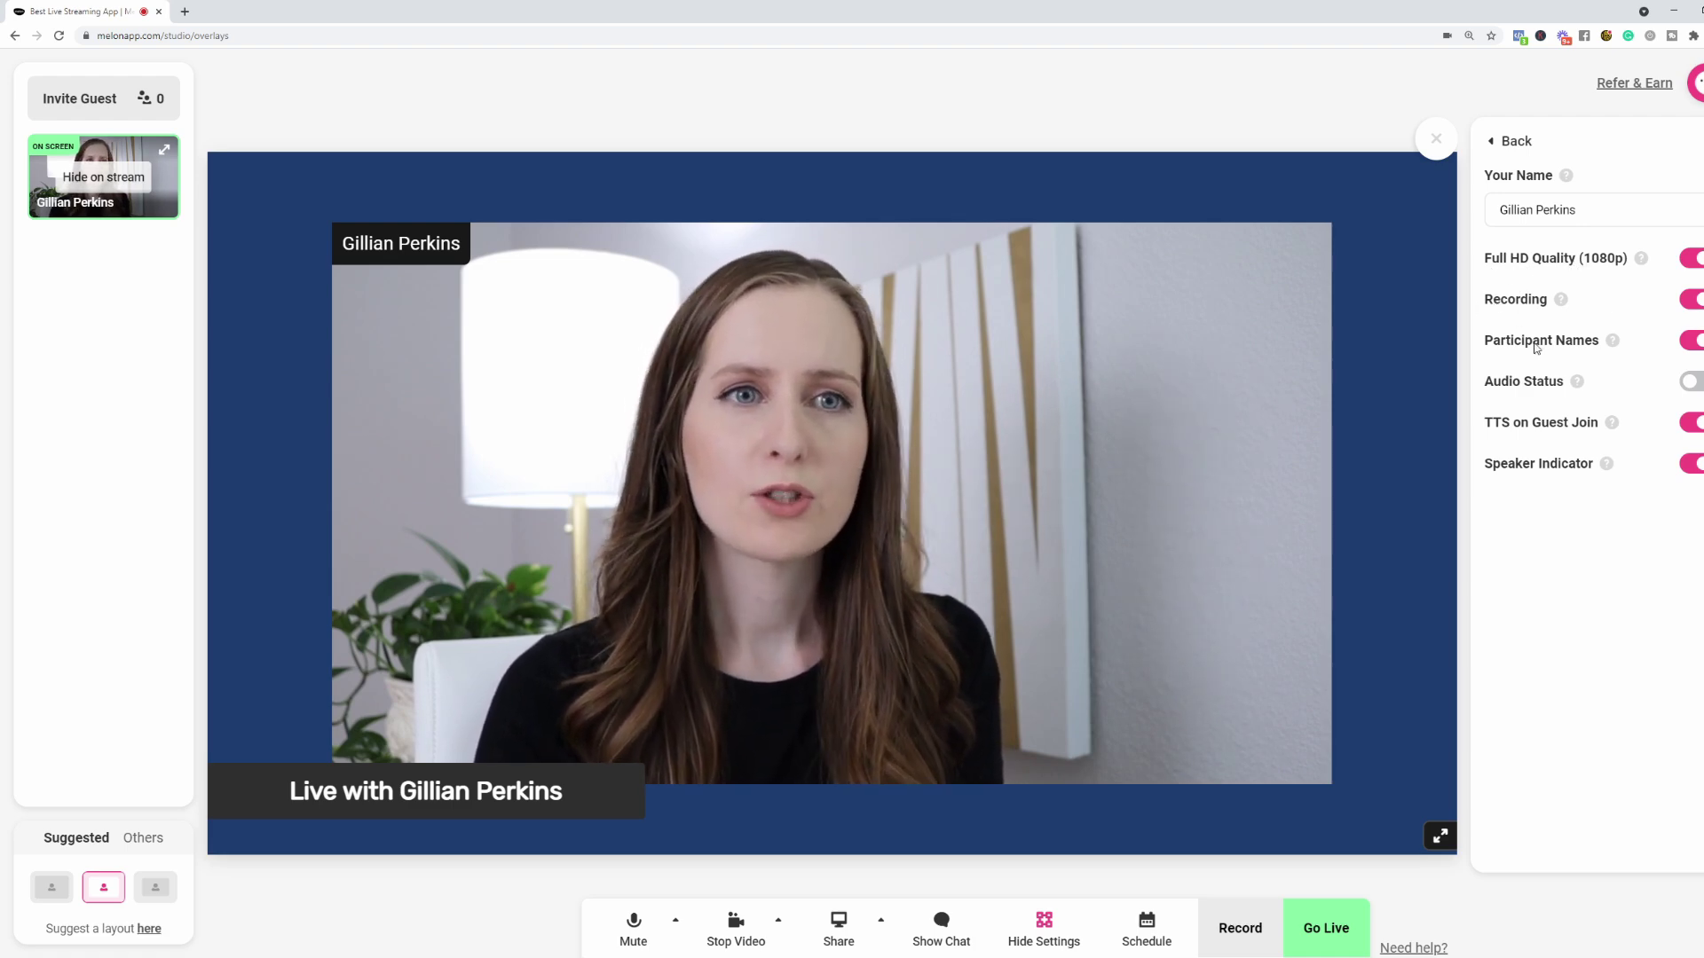
pyautogui.click(1696, 342)
pyautogui.click(1697, 342)
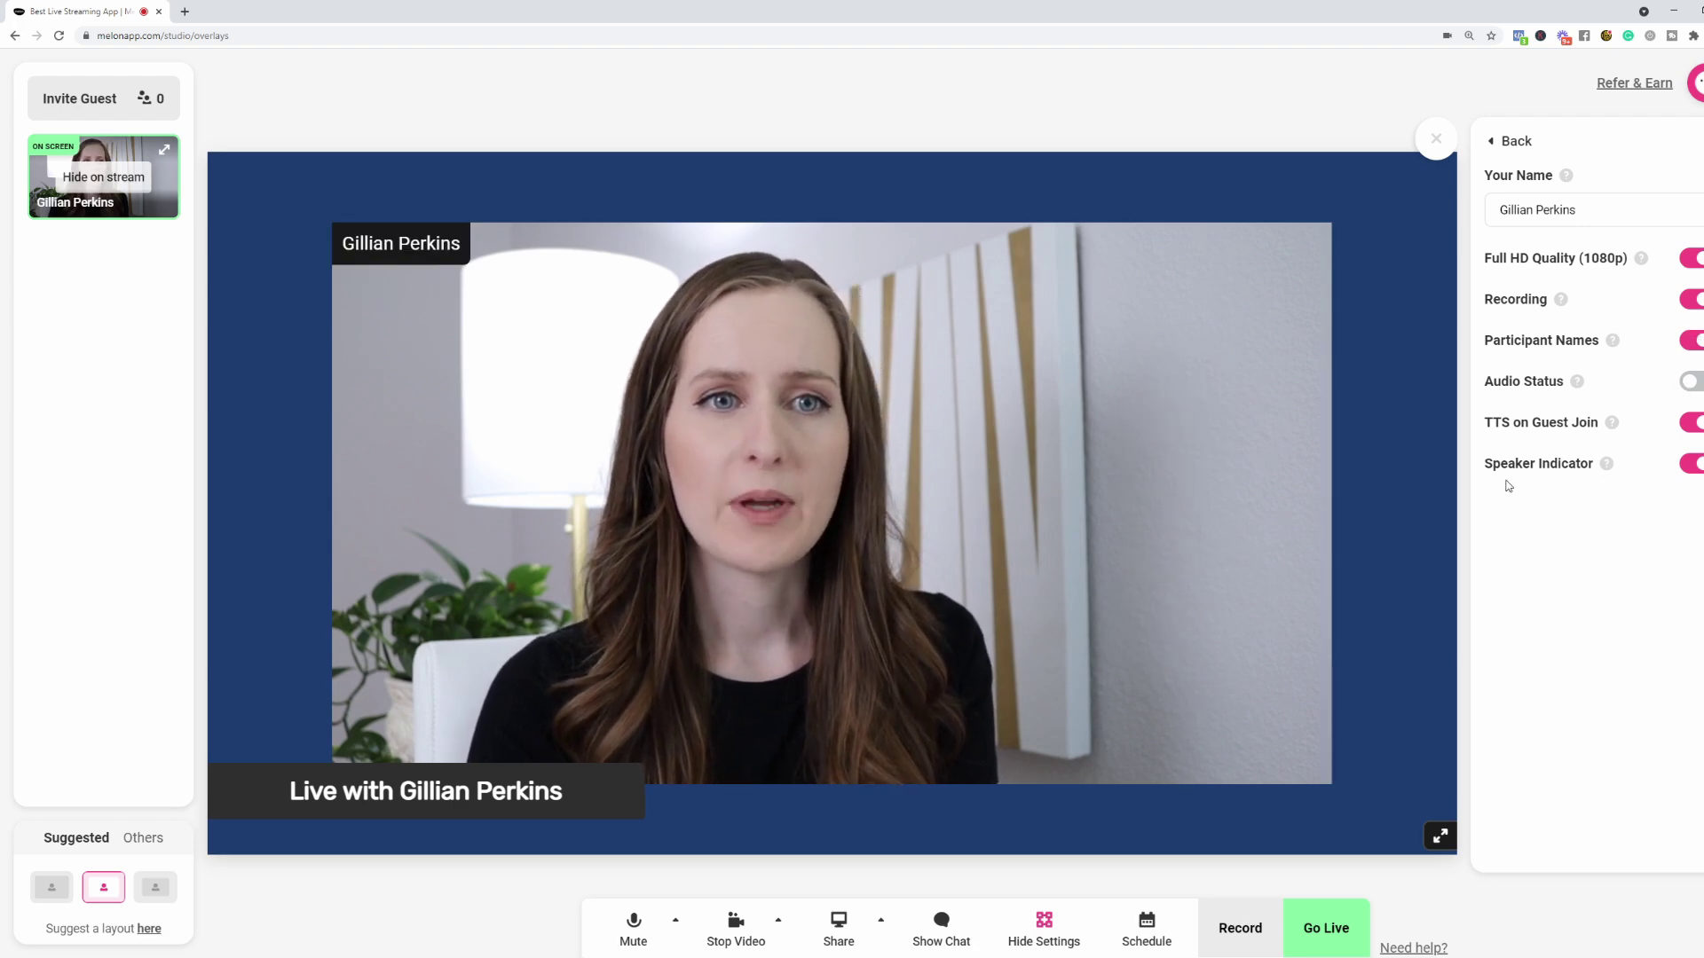
pyautogui.click(1514, 141)
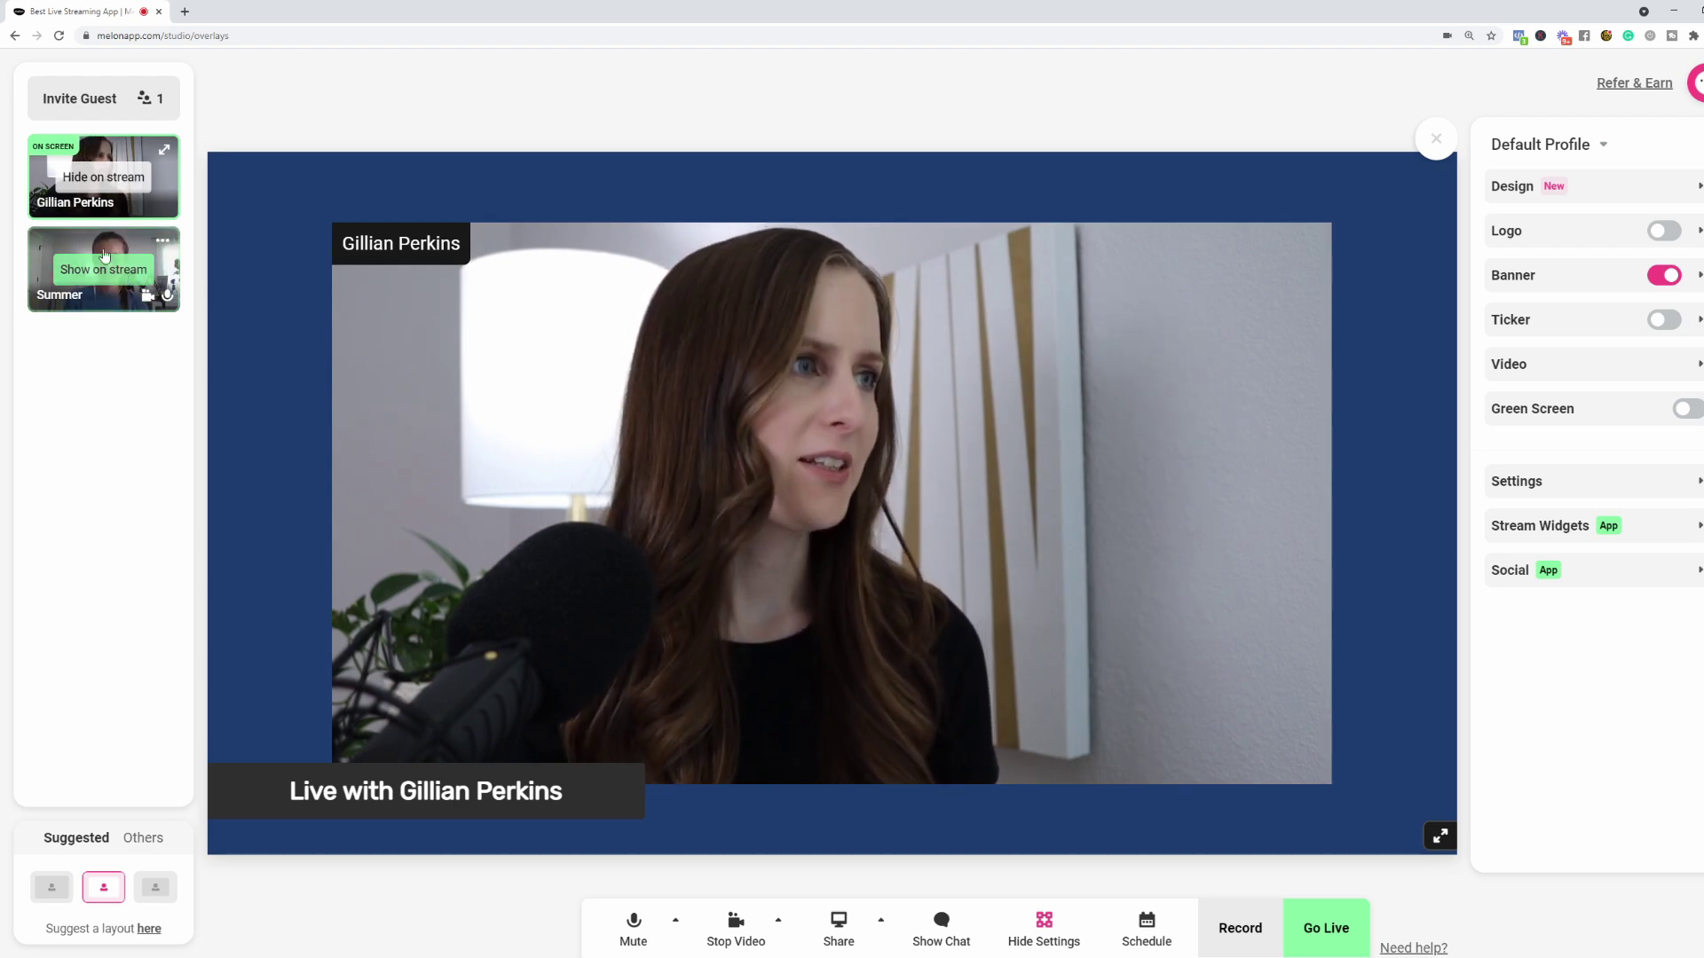
# Step: Show the guest's camera on the stream and check the microphone's audio input and output options
pyautogui.click(121, 280)
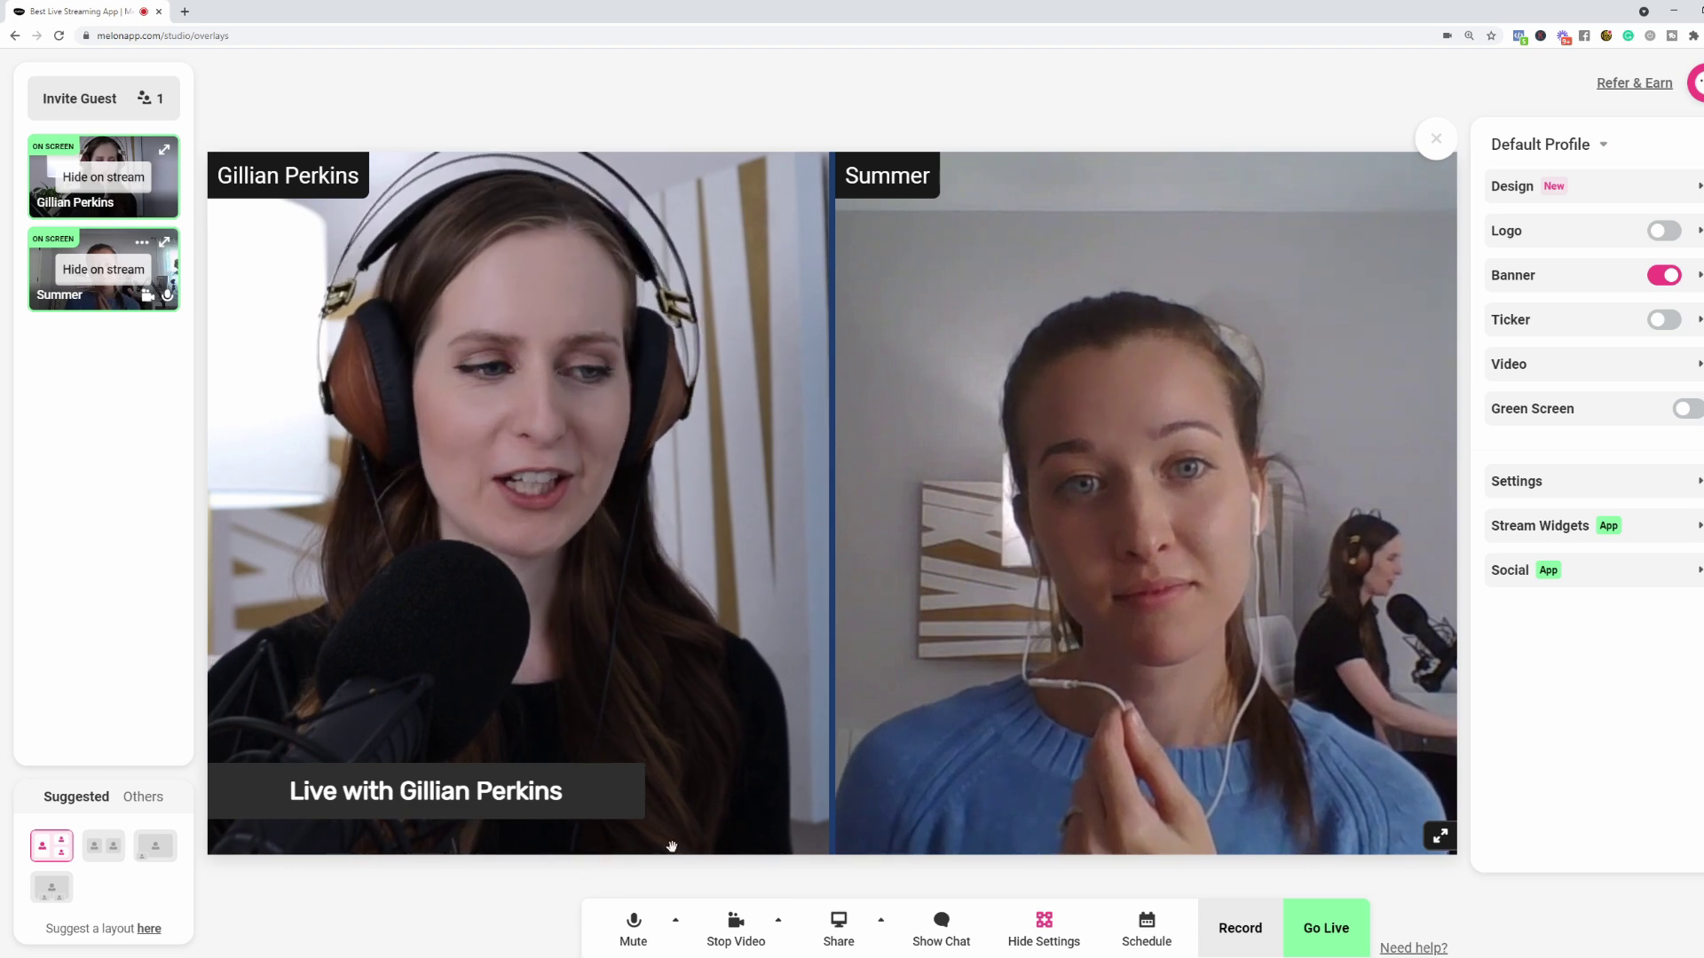
pyautogui.click(676, 923)
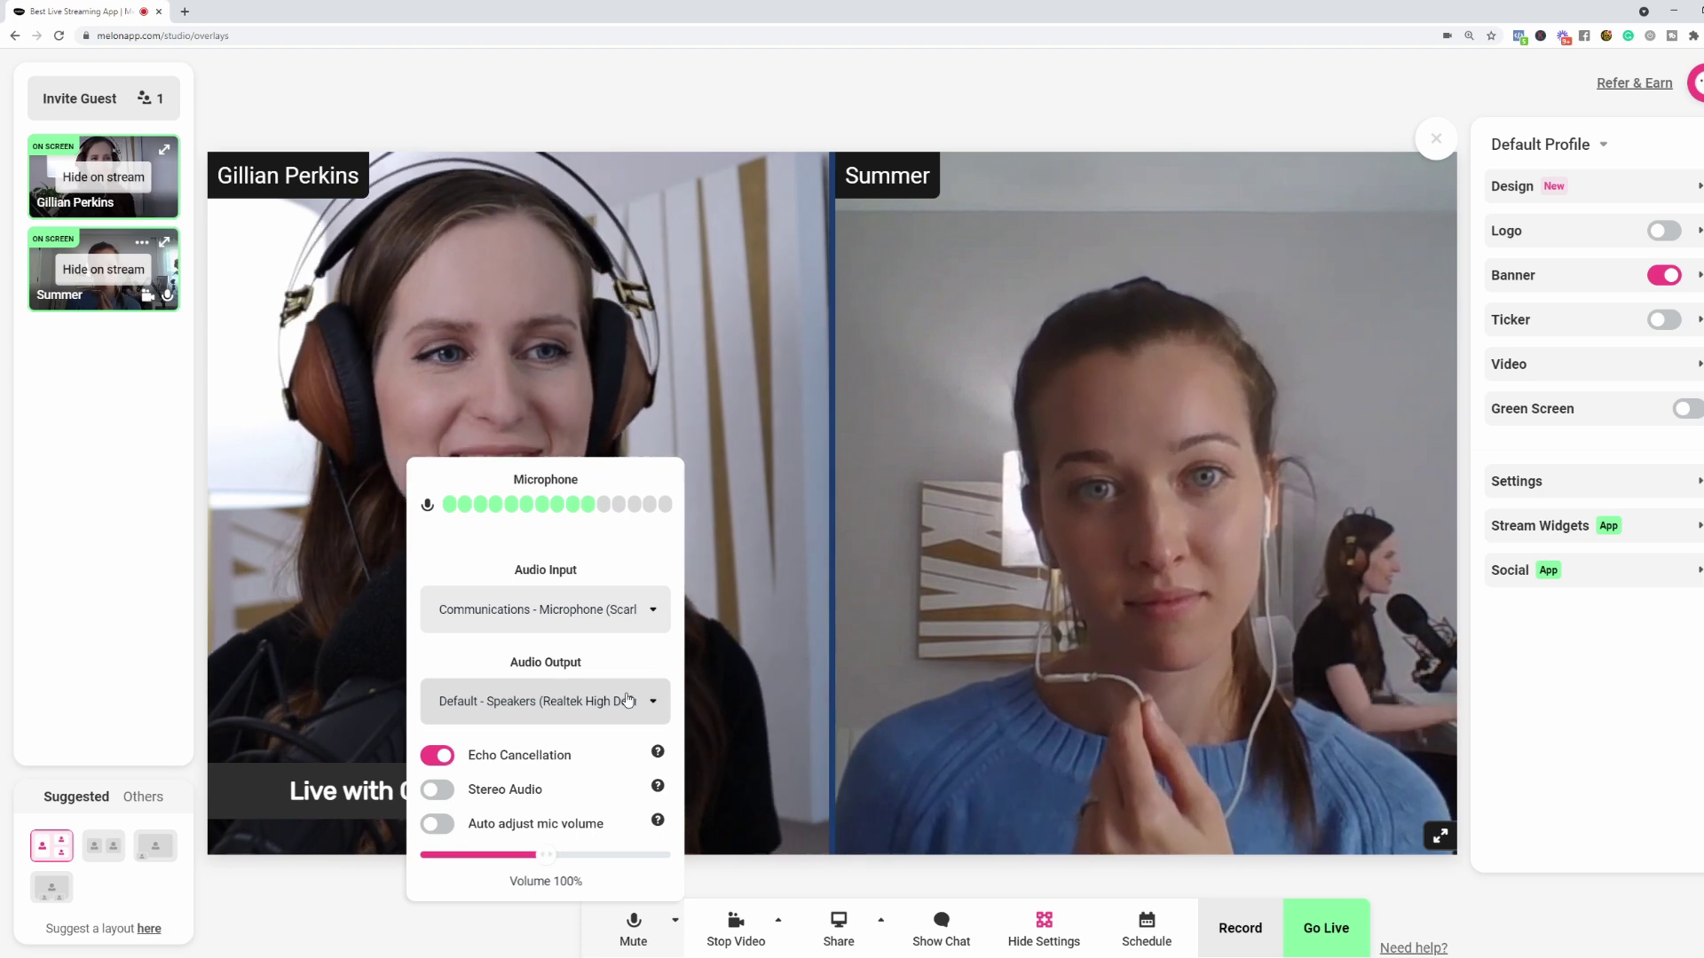
pyautogui.click(3, 951)
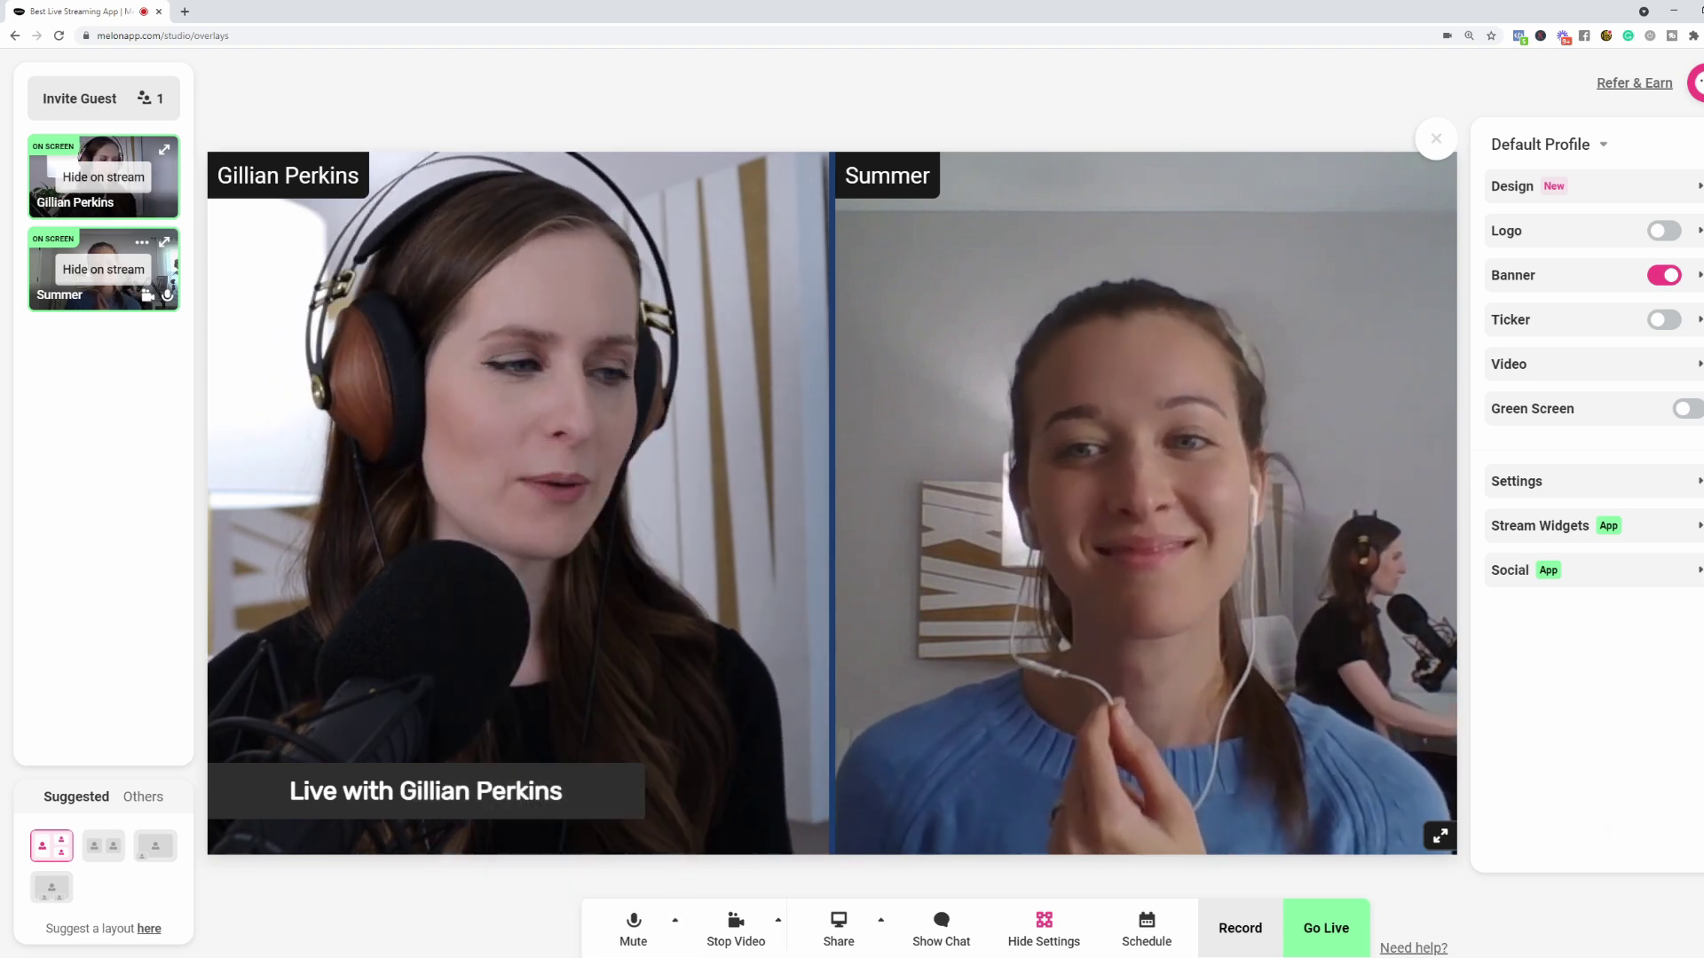
# Step: Try the suggested two-person layouts, including picture-in-picture, and apply the one with two equal framed cameras side by side
pyautogui.click(102, 853)
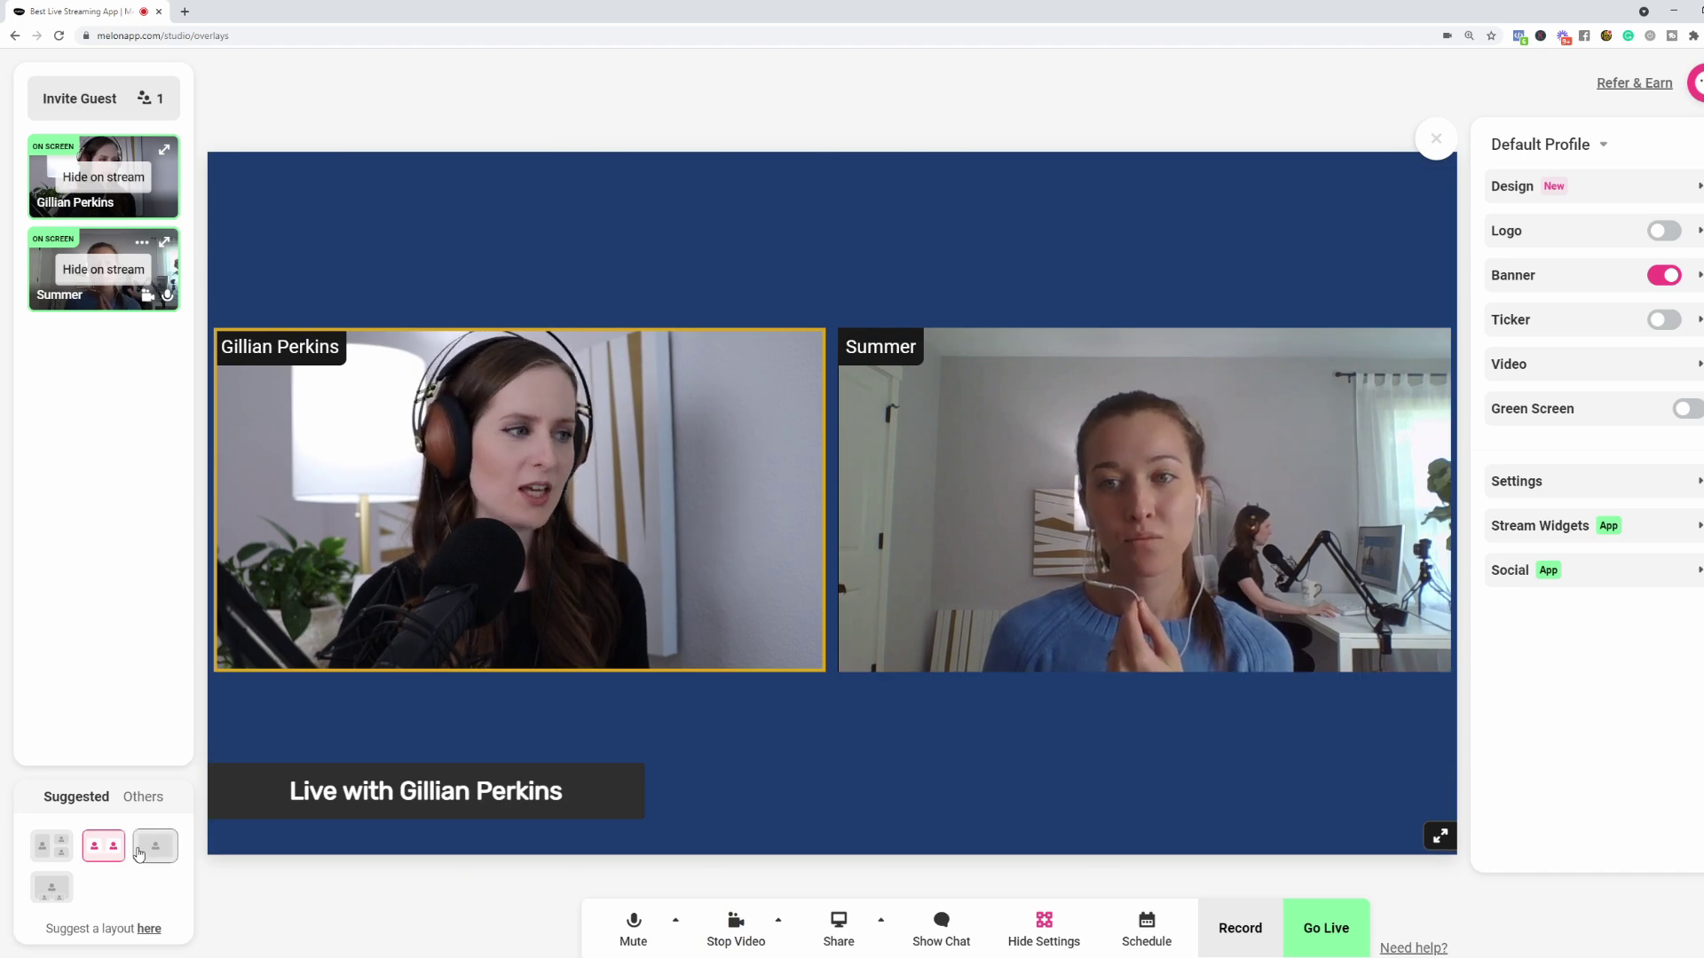
pyautogui.click(139, 854)
pyautogui.click(53, 890)
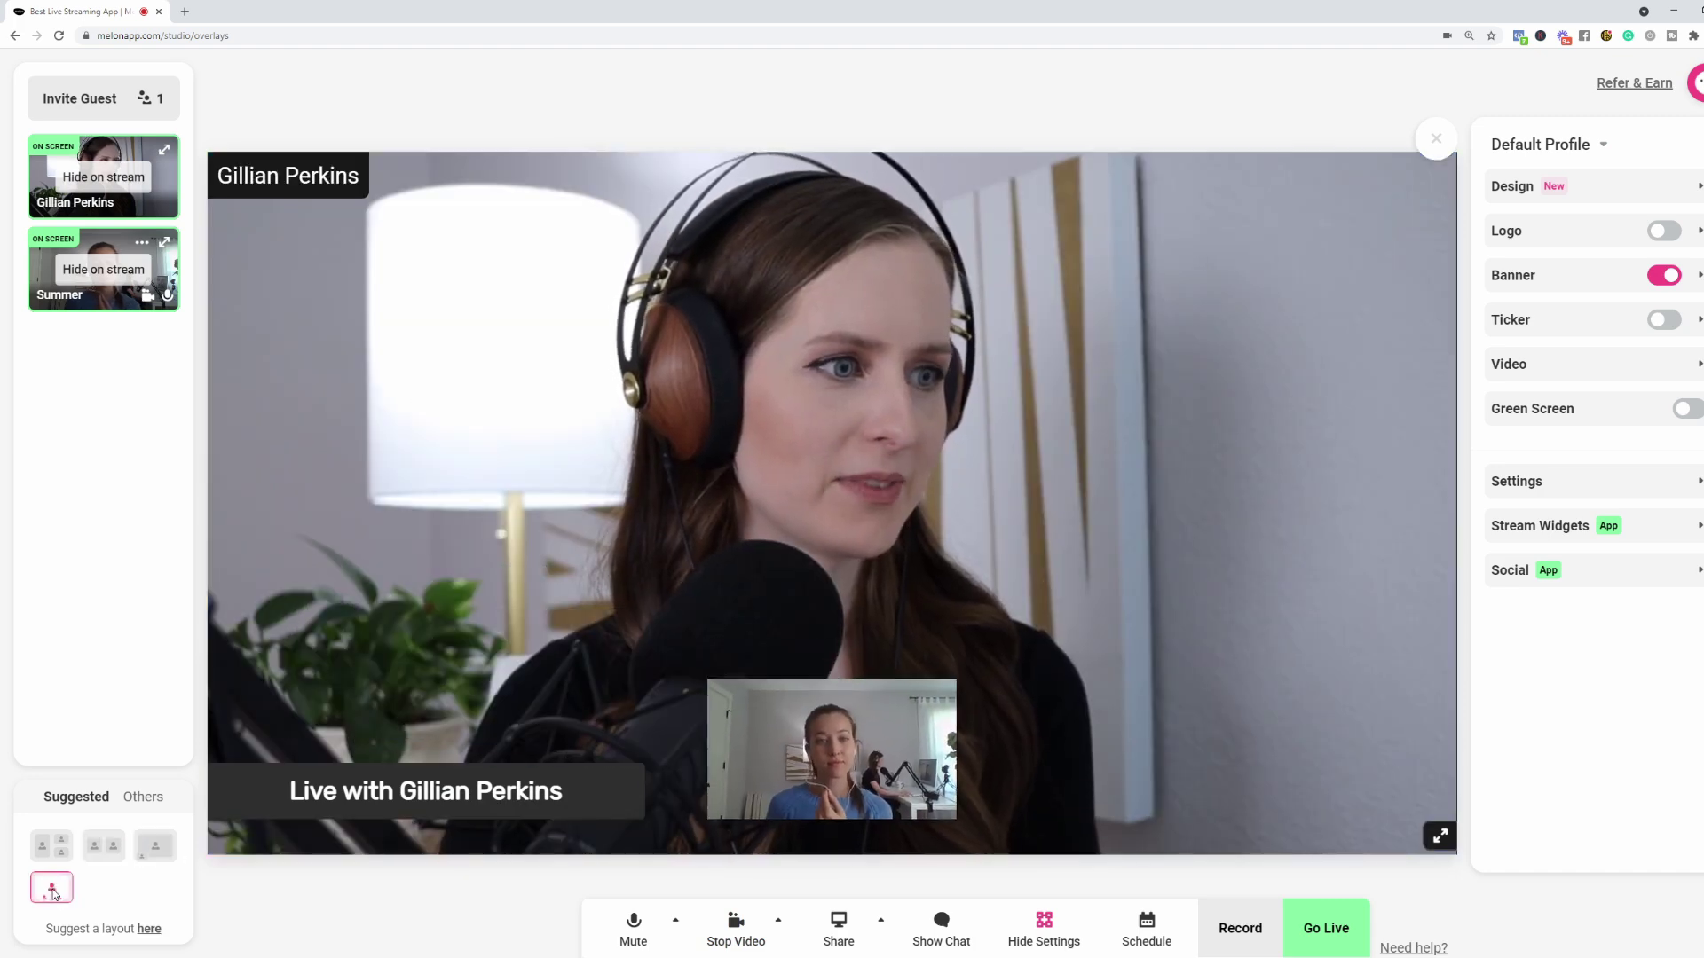
pyautogui.click(62, 851)
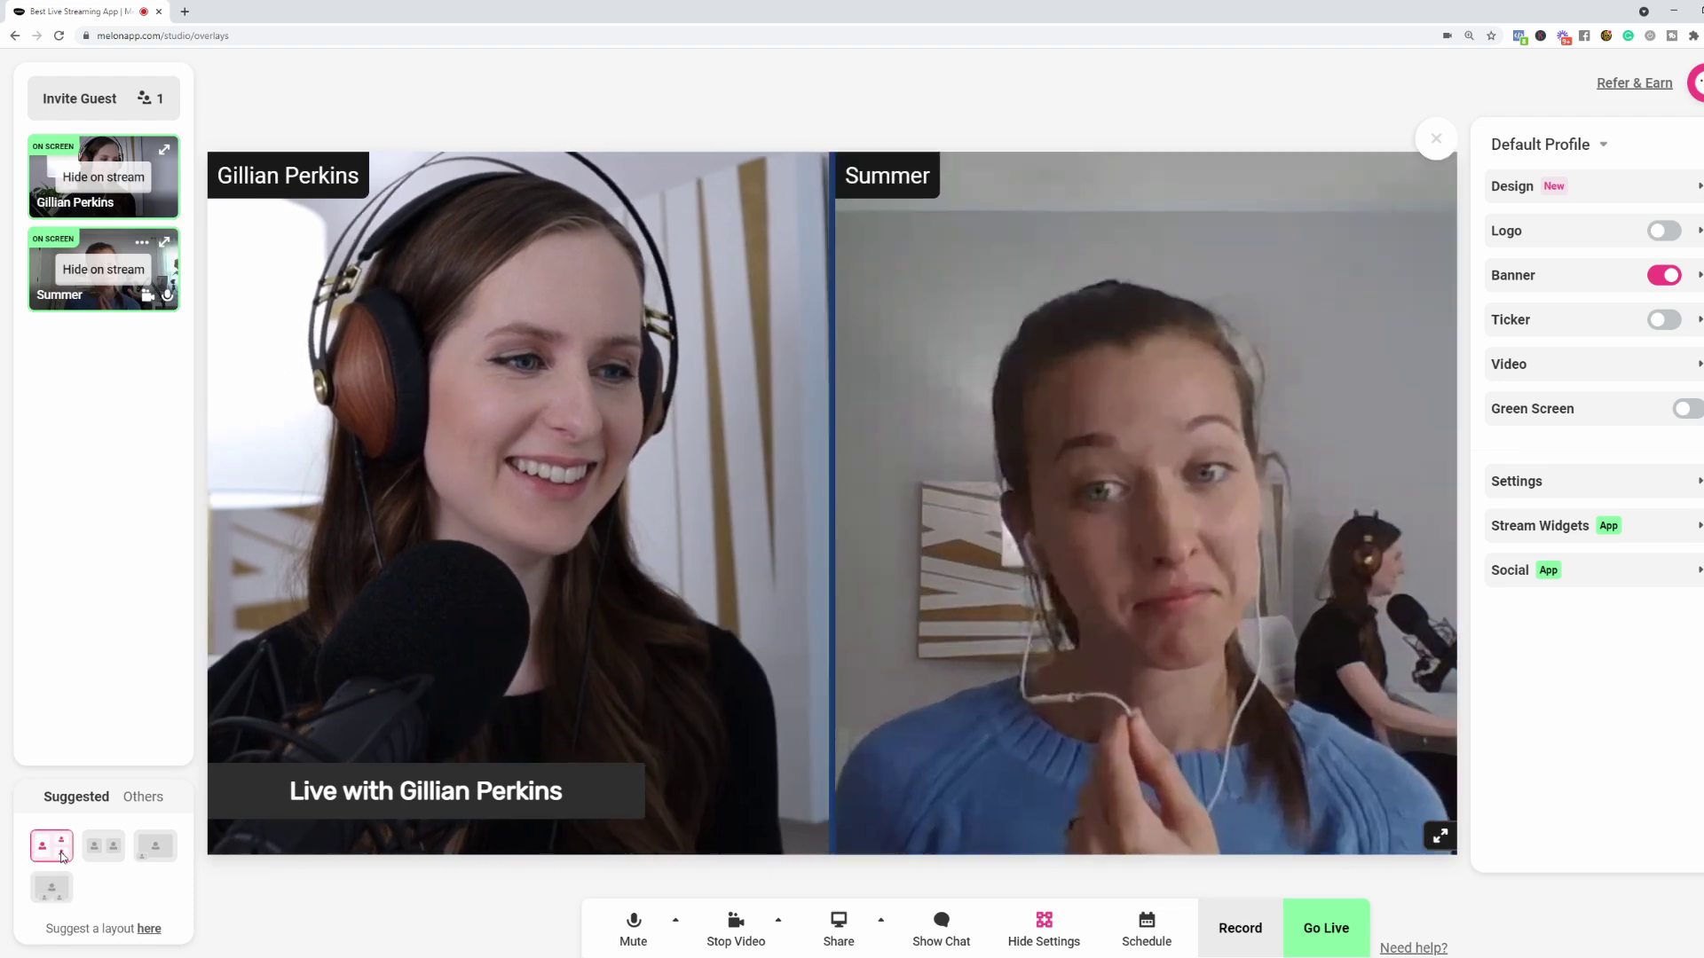
pyautogui.click(113, 860)
pyautogui.click(104, 861)
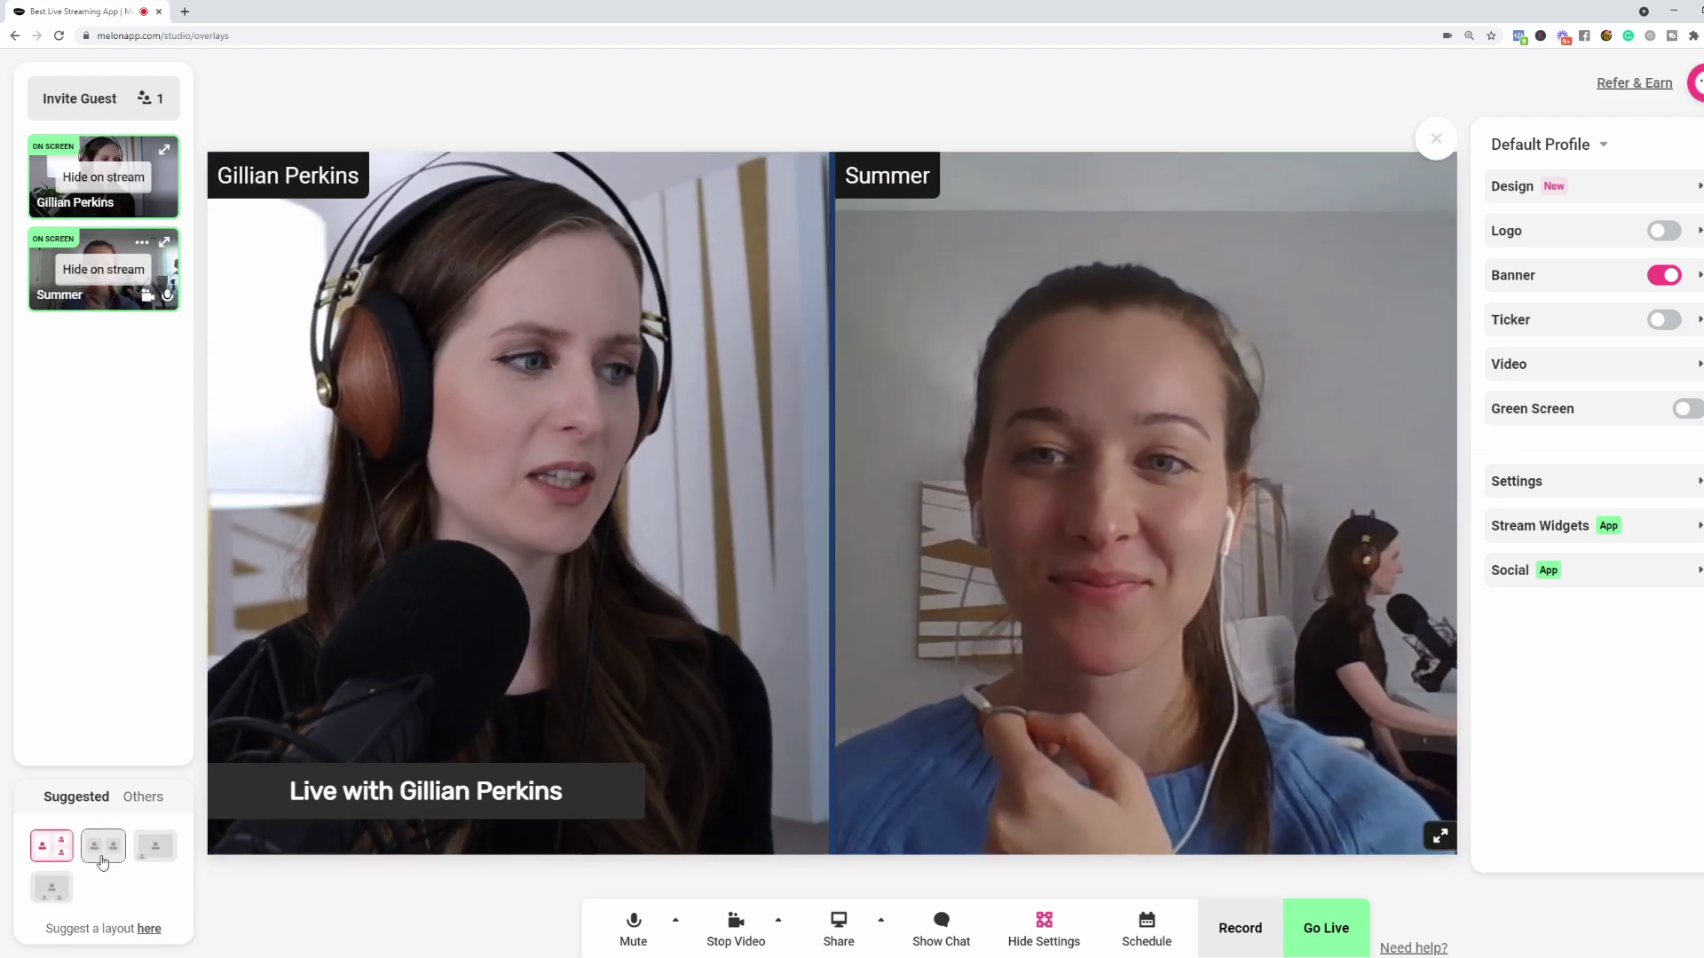
pyautogui.click(102, 859)
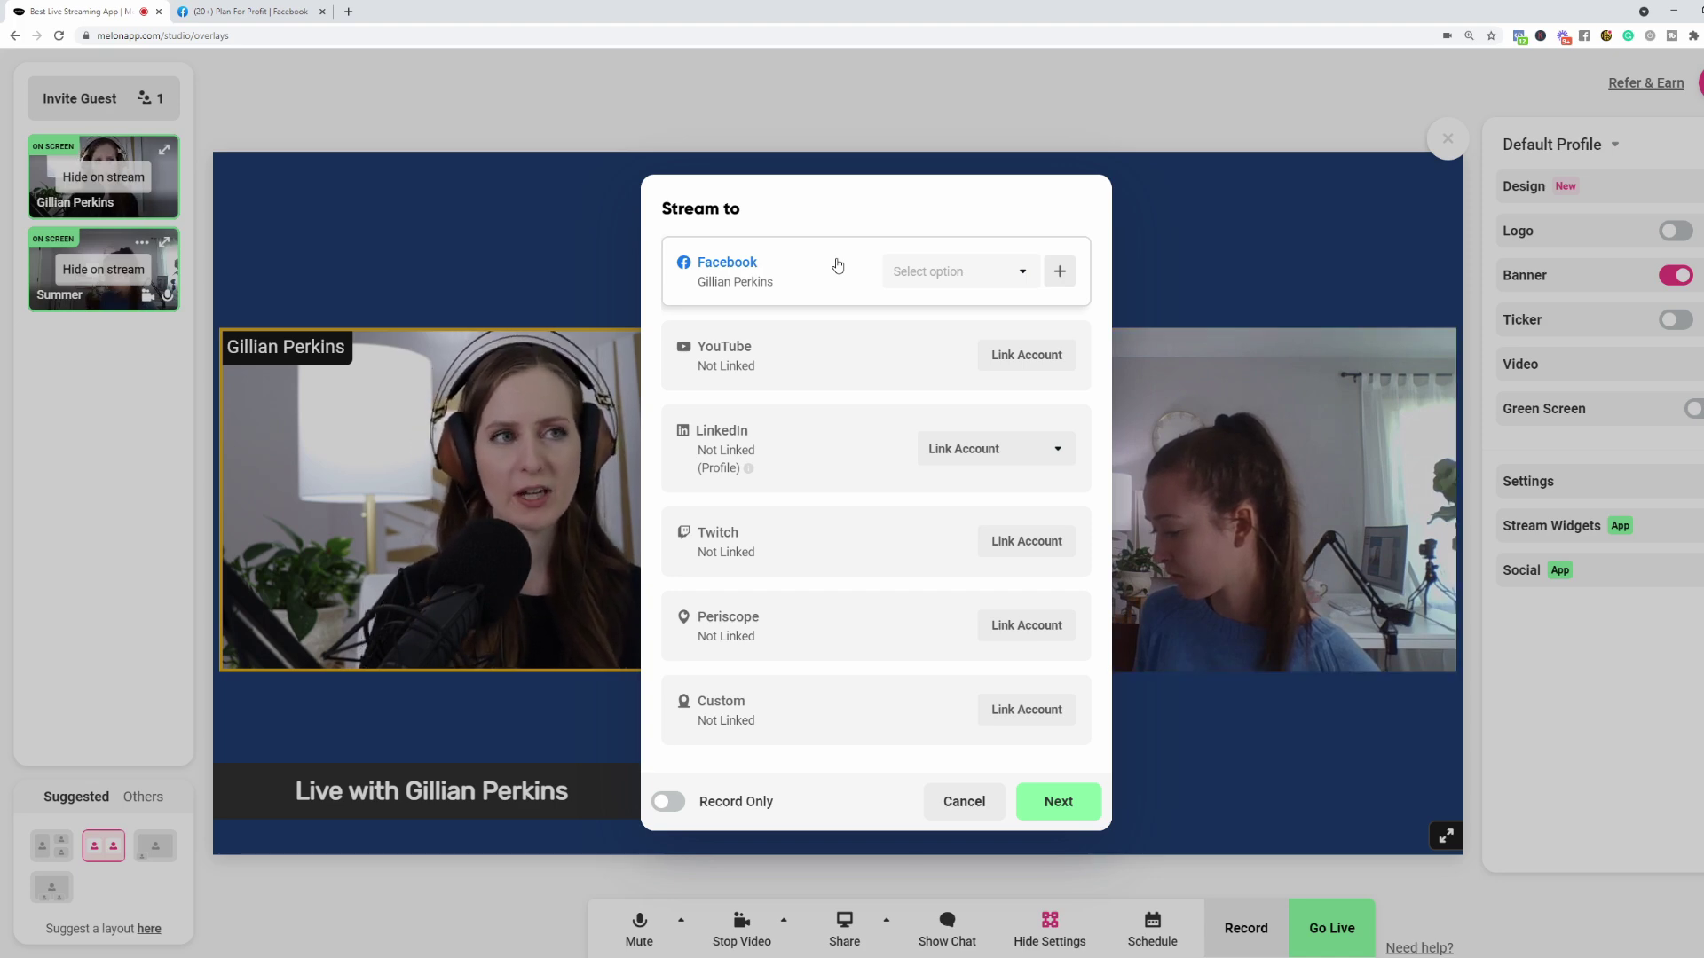
# Step: Select the Plan For Profit Facebook group as the streaming destination, check its group settings and continue to the stream details
pyautogui.click(936, 266)
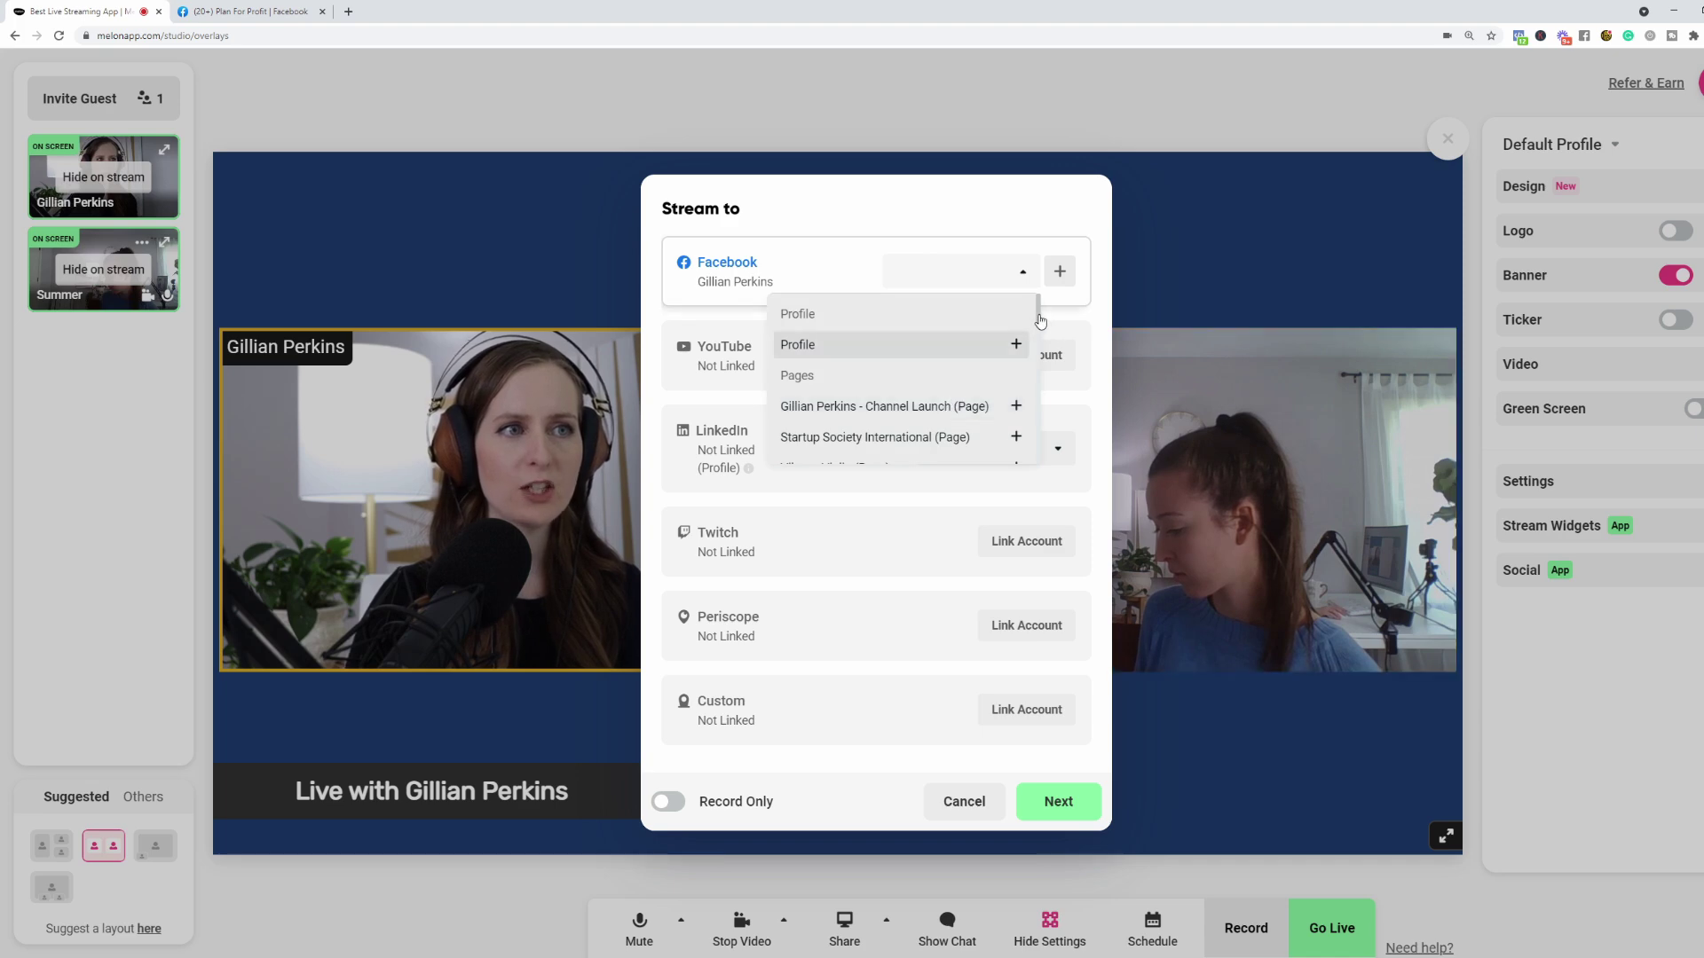
pyautogui.moveTo(1040, 320); pyautogui.dragTo(1030, 460)
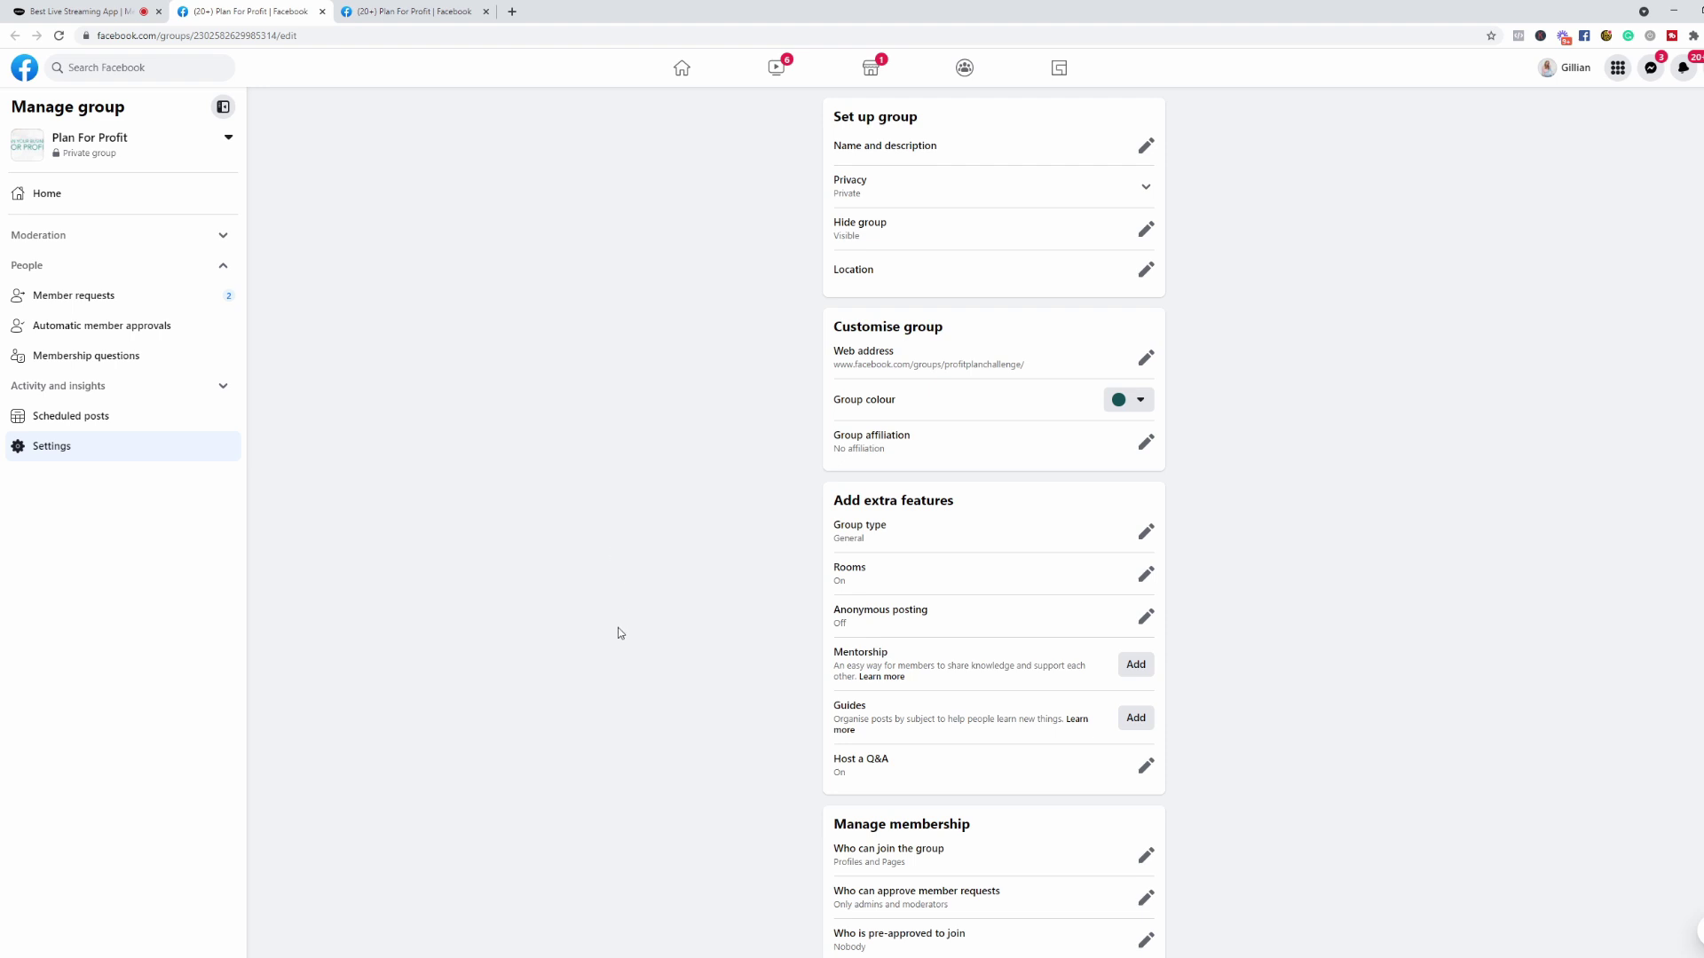
pyautogui.click(111, 12)
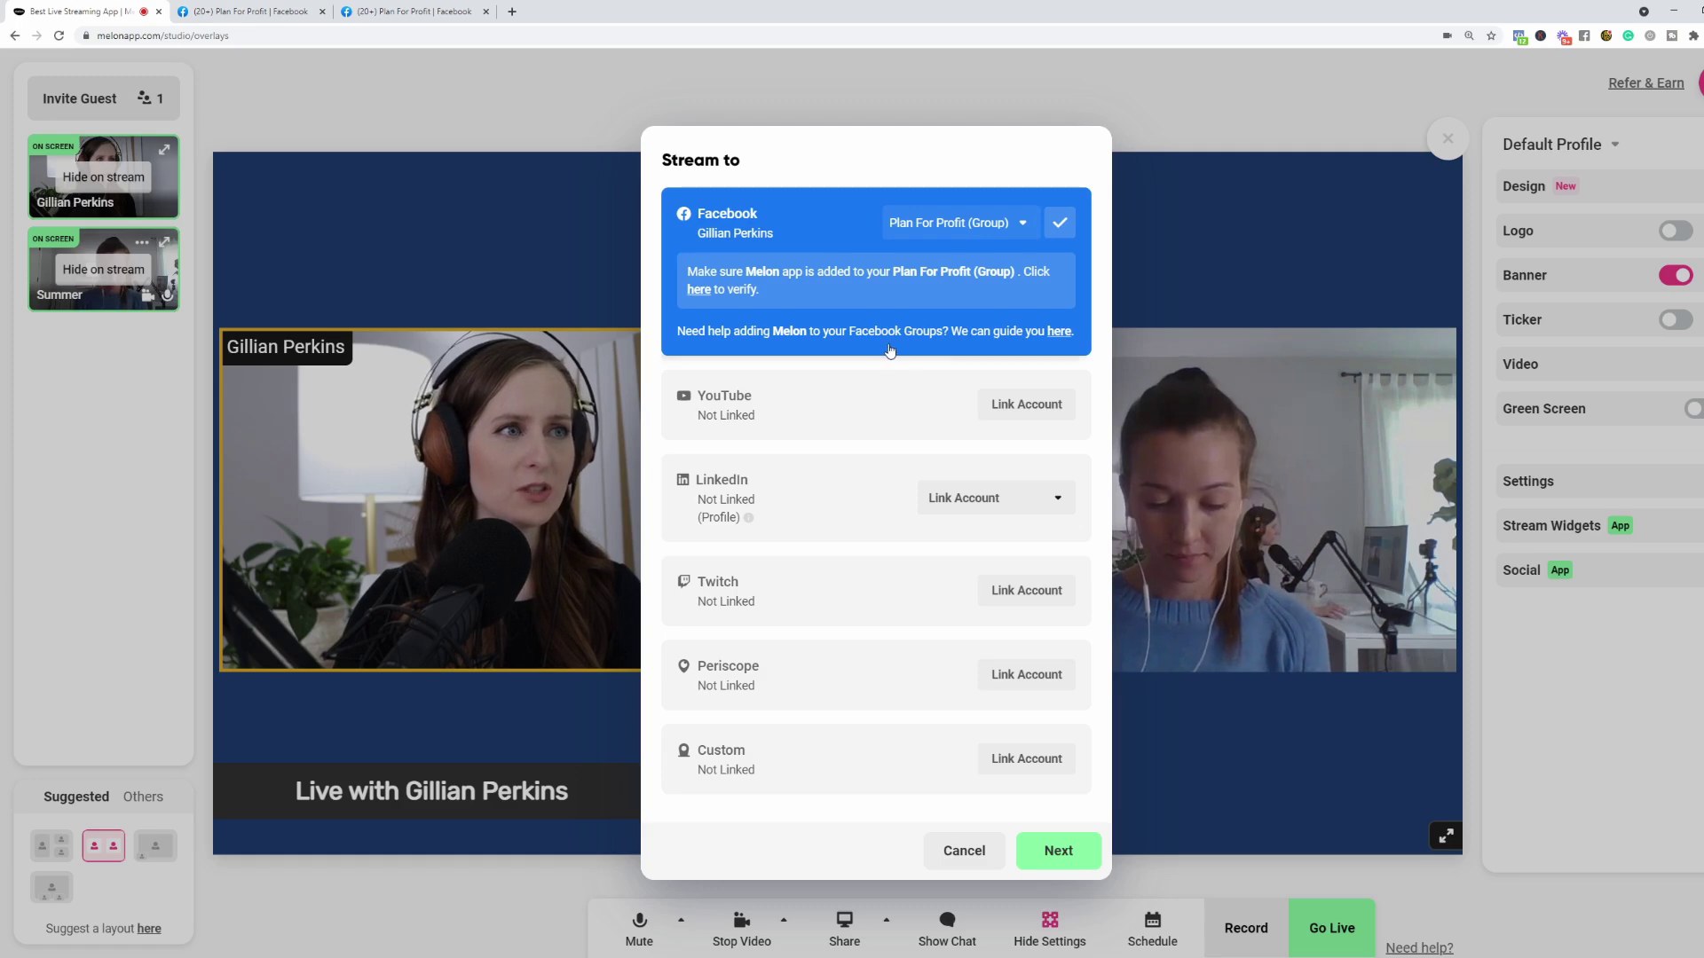
pyautogui.click(1061, 225)
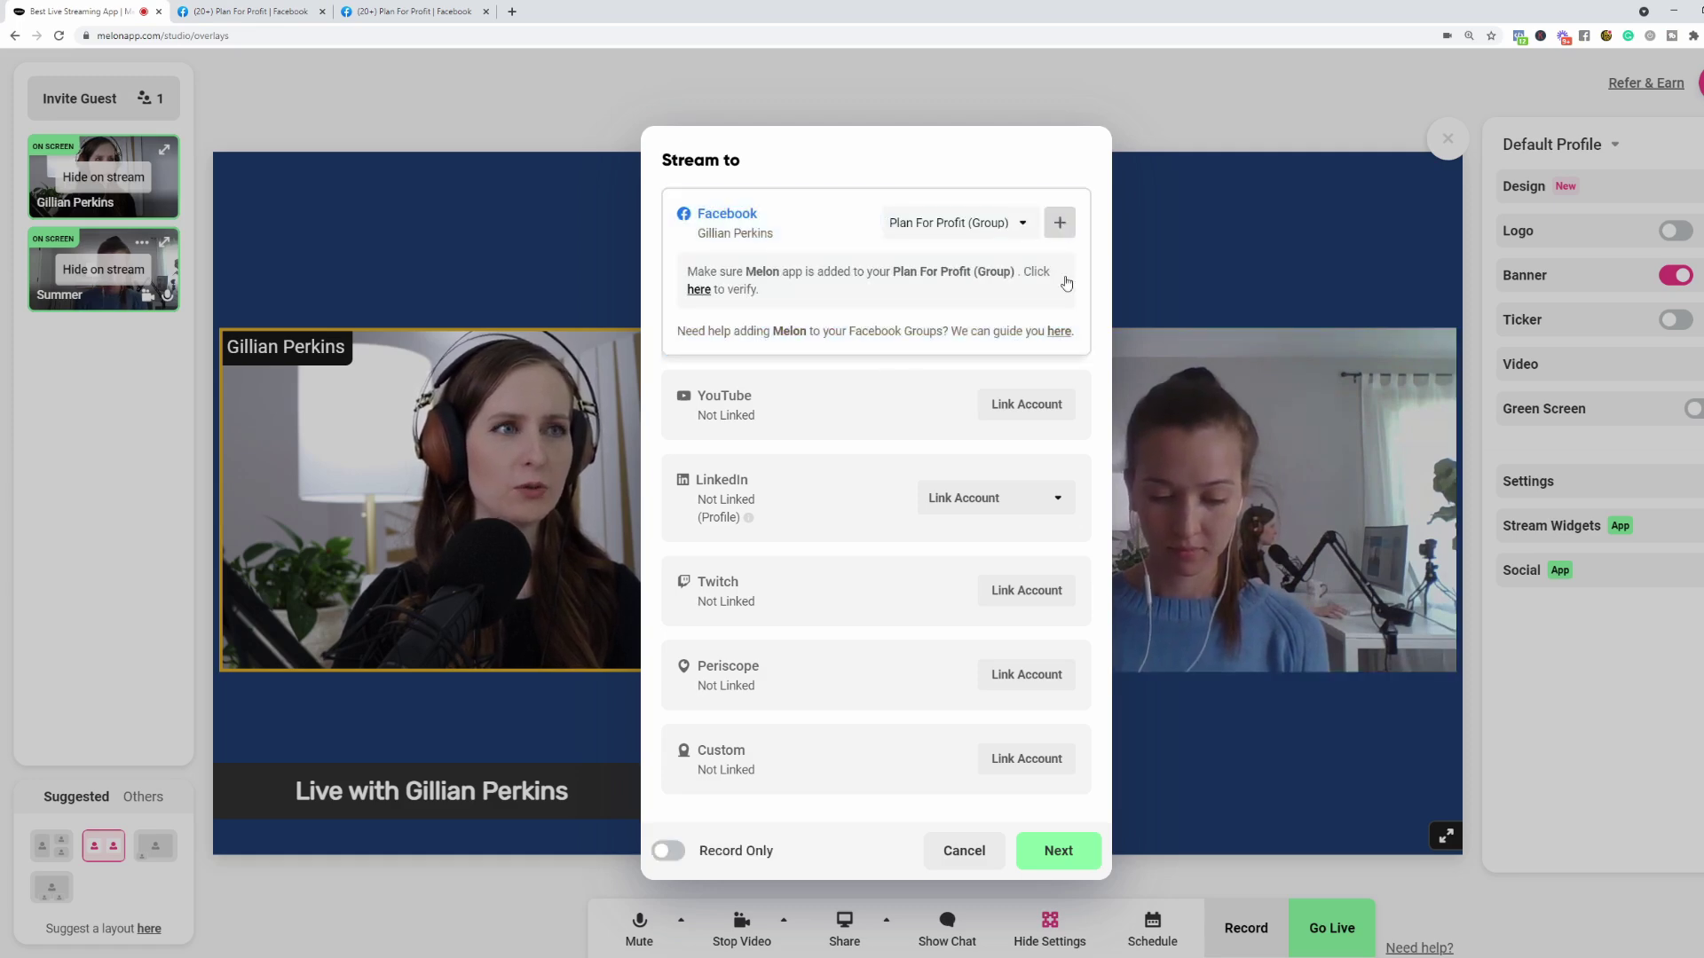
pyautogui.click(1084, 851)
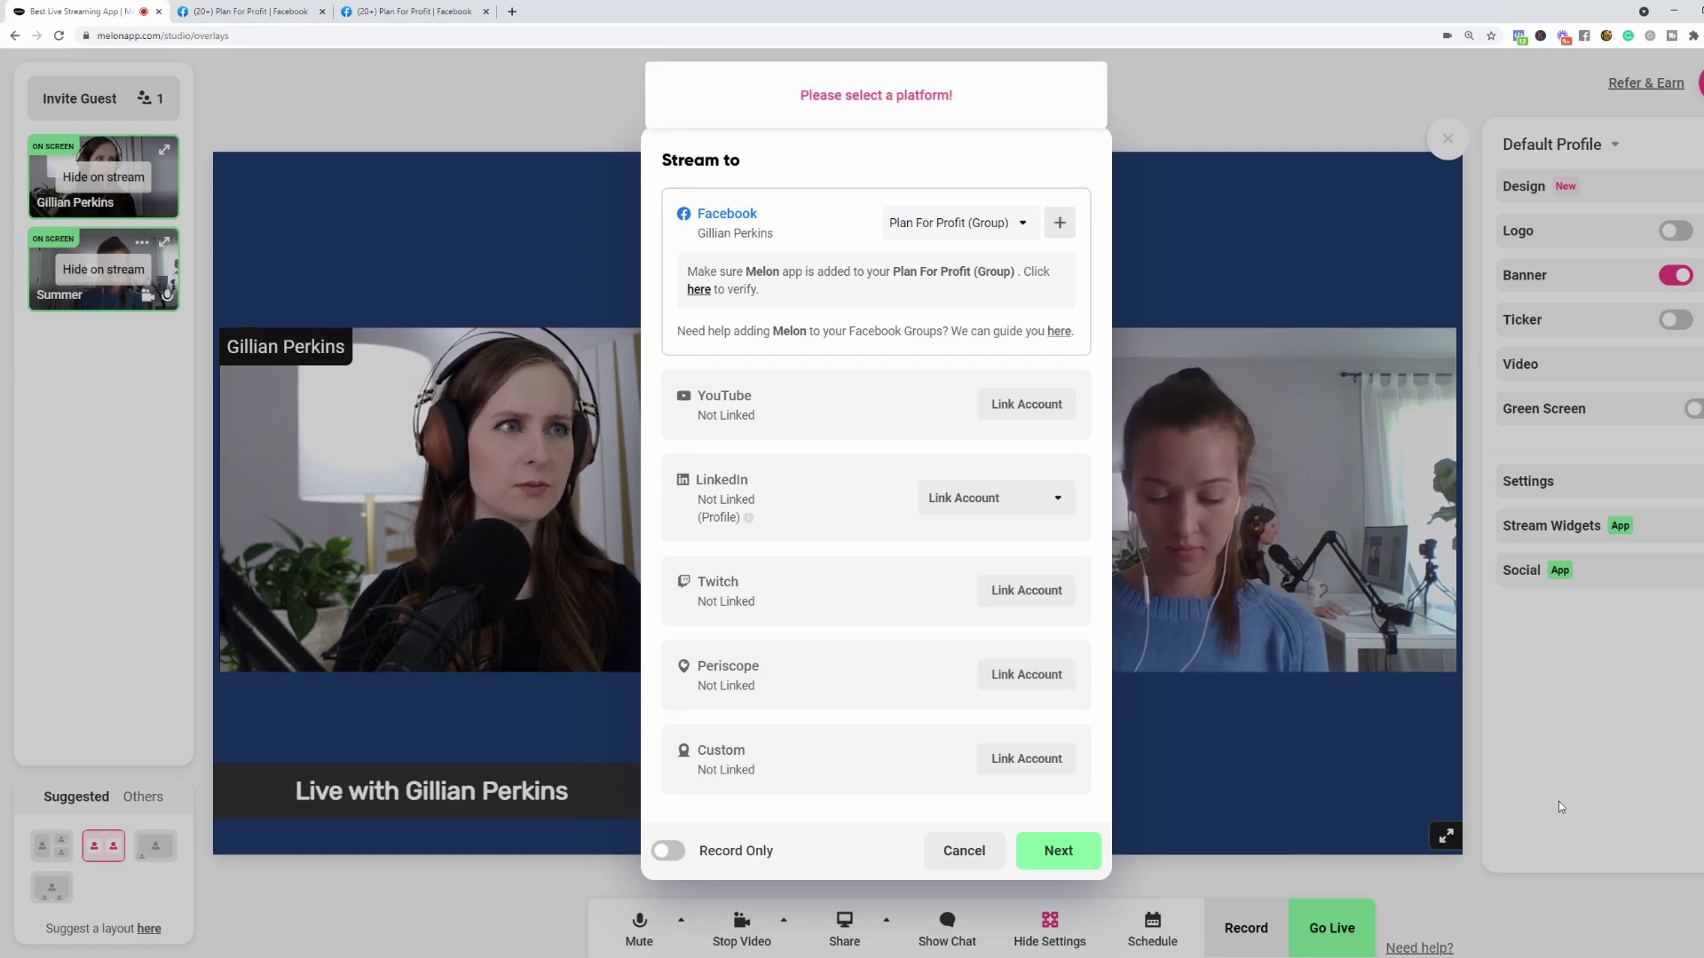
pyautogui.click(1059, 222)
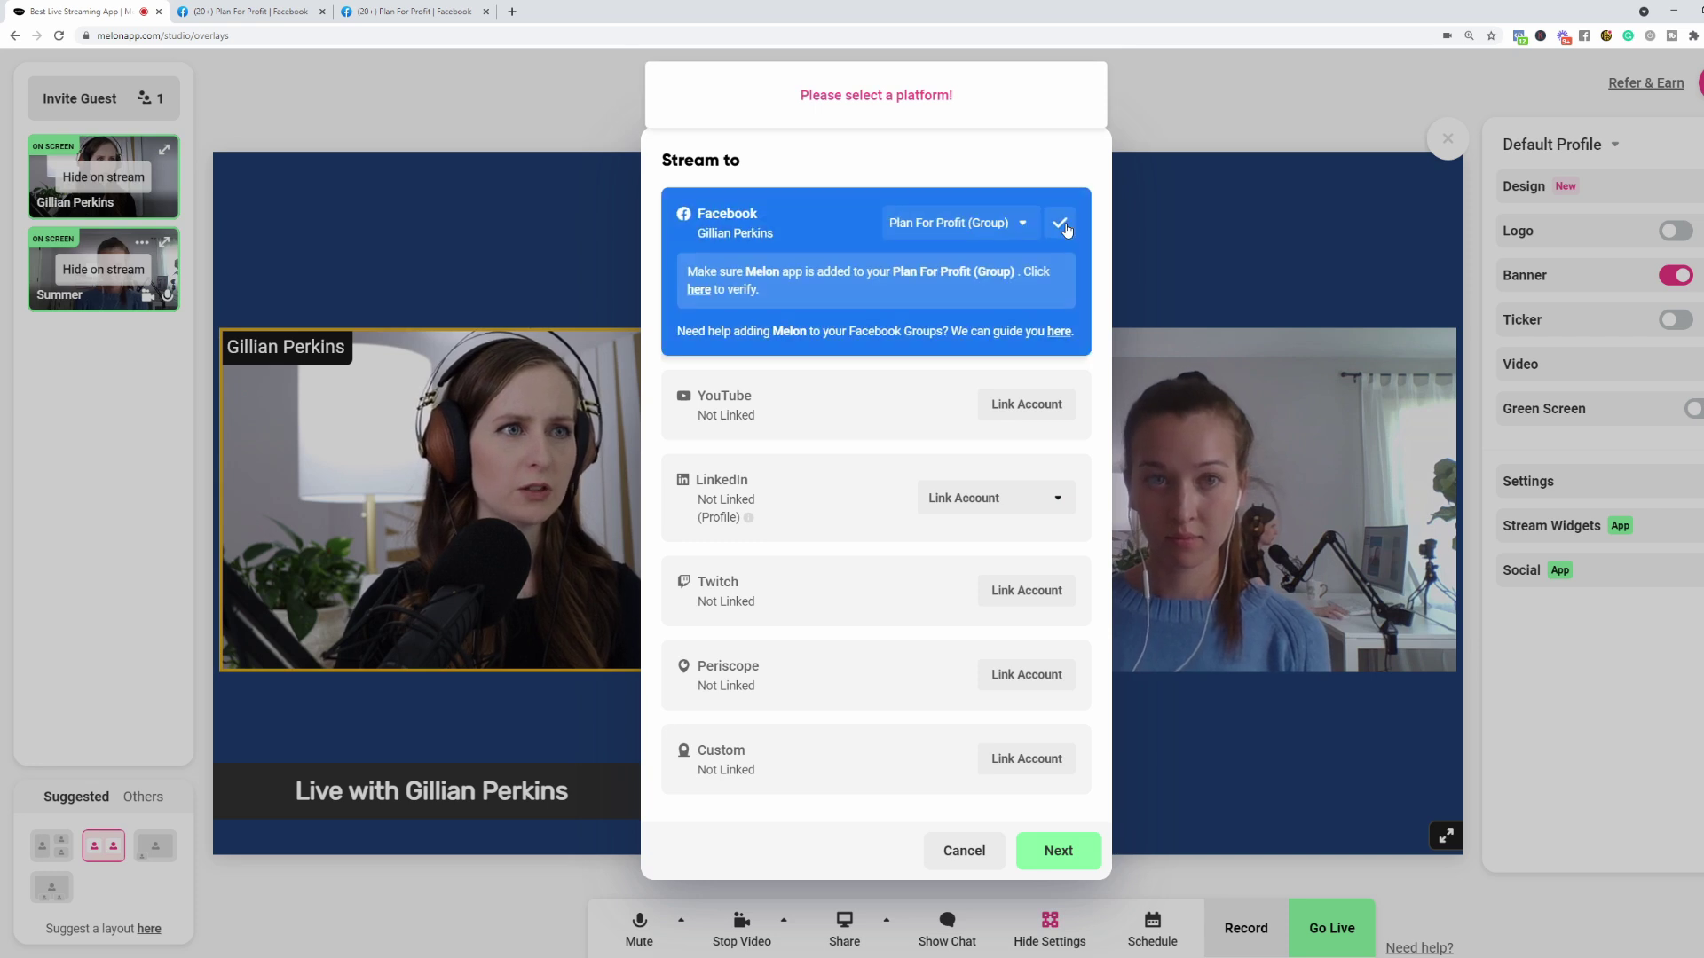
pyautogui.click(1061, 854)
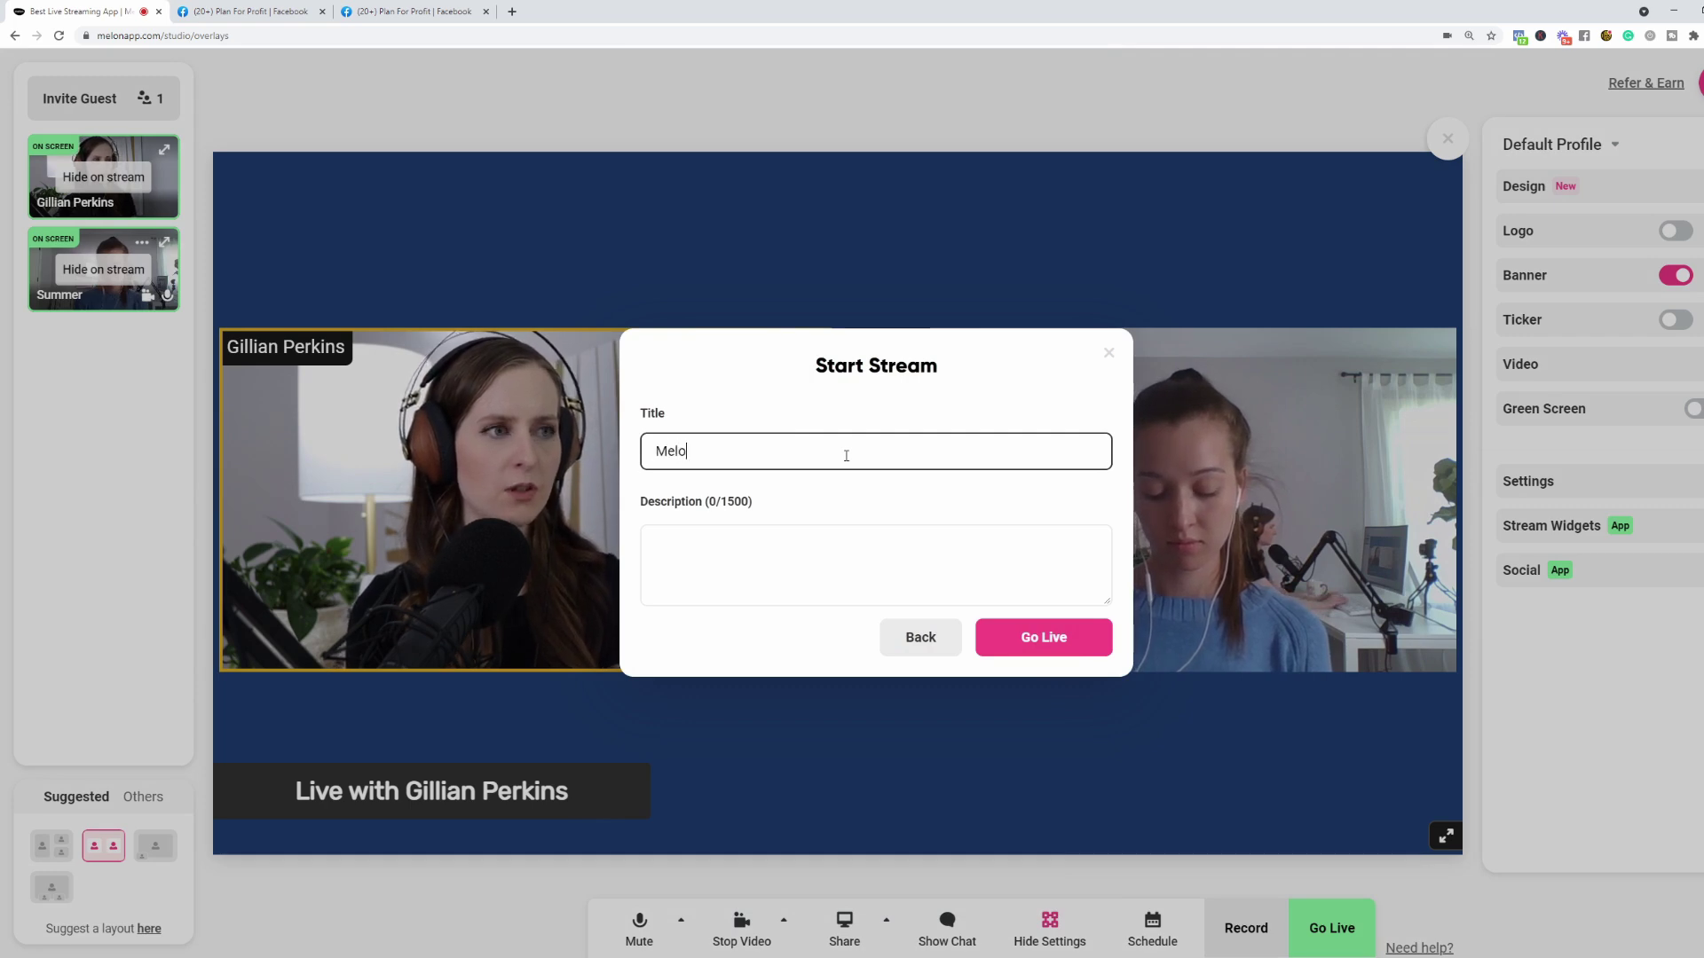
# Step: Enter "Melon Stream Demo" as both the title and the description of the stream and go live
pyautogui.write('n Stream Demo')
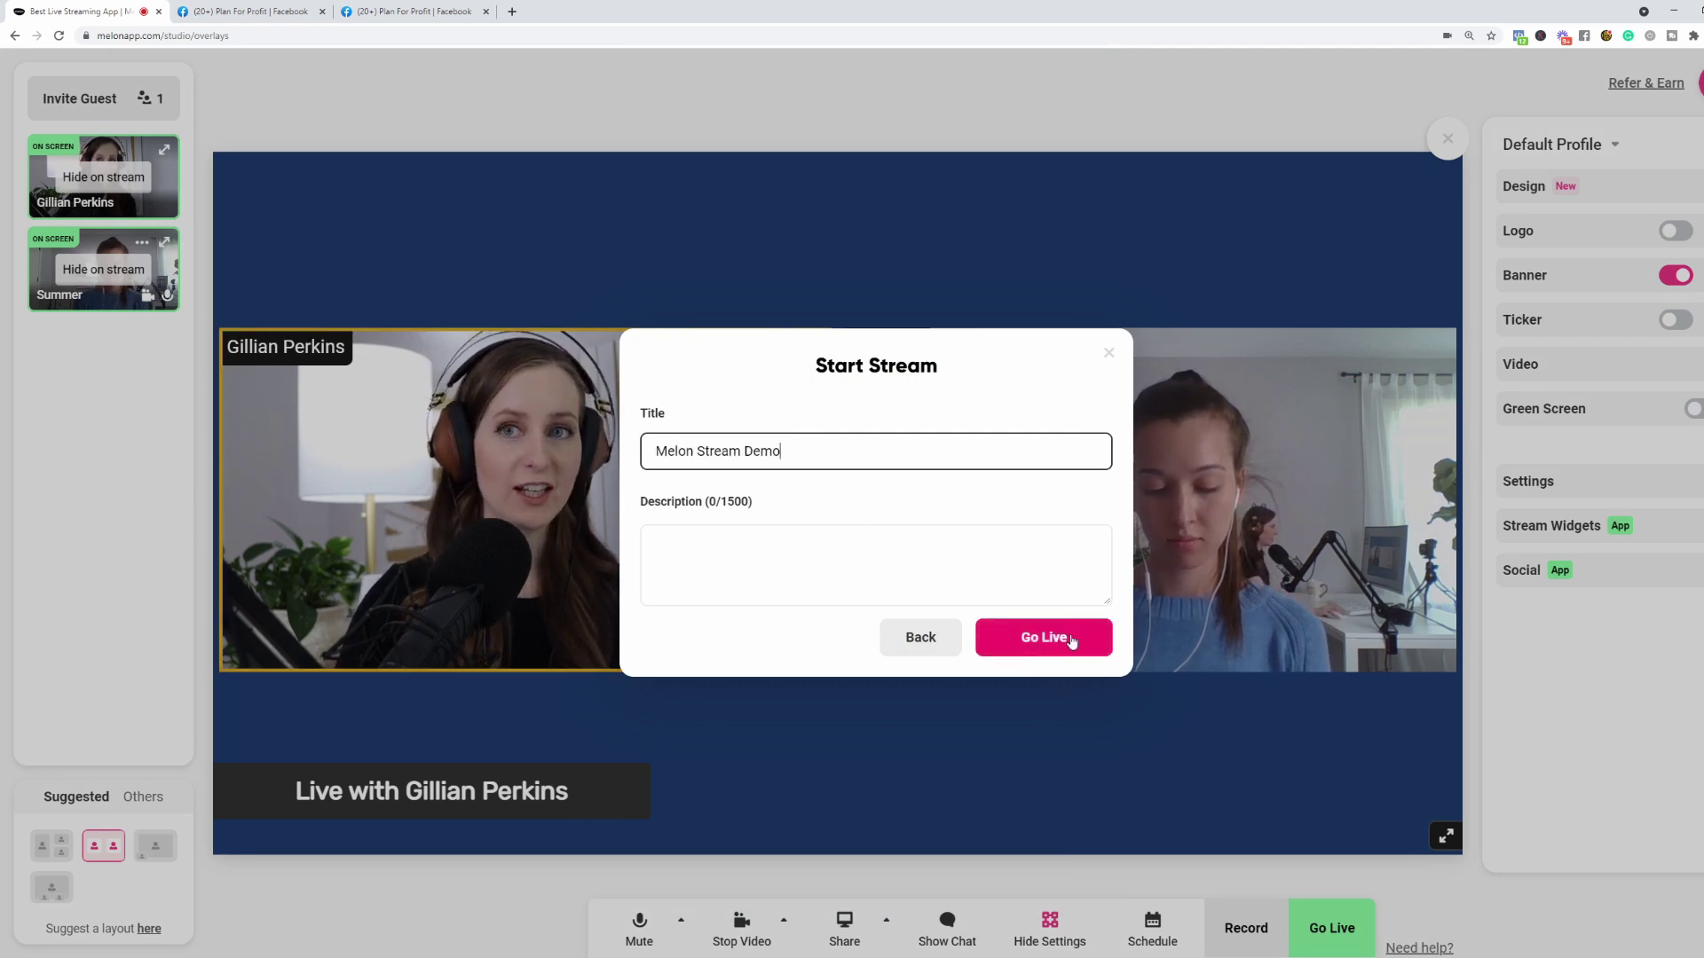
pyautogui.click(1071, 641)
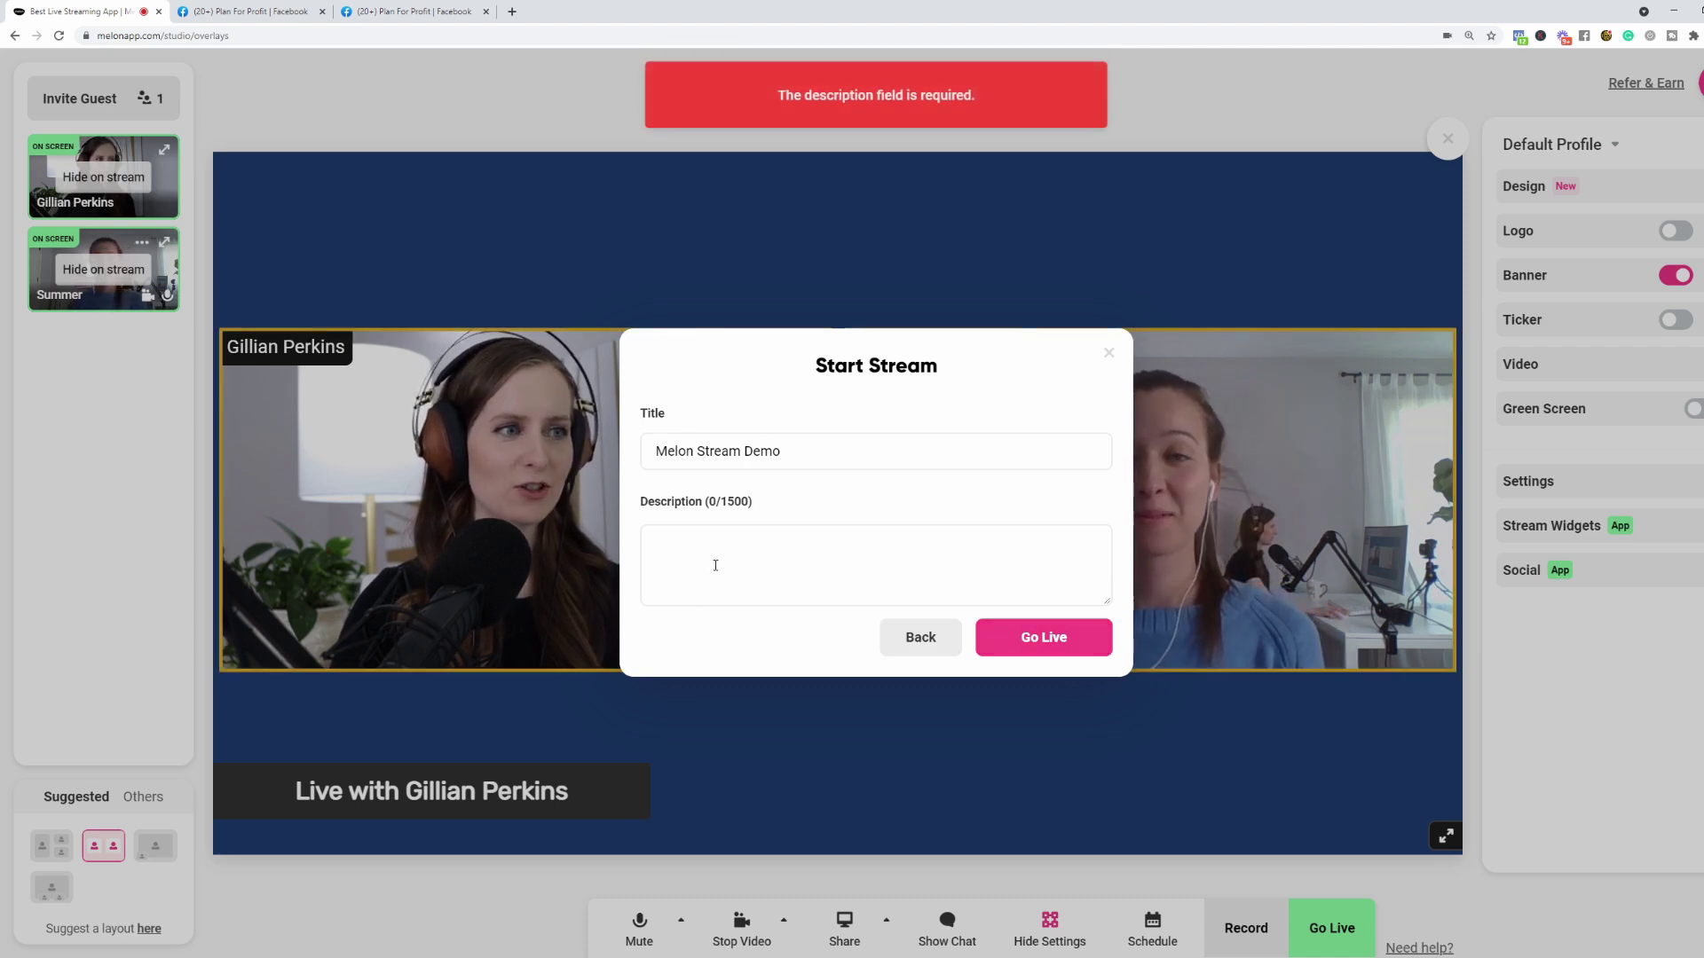
pyautogui.click(740, 550)
pyautogui.write('Melon Stream Demo')
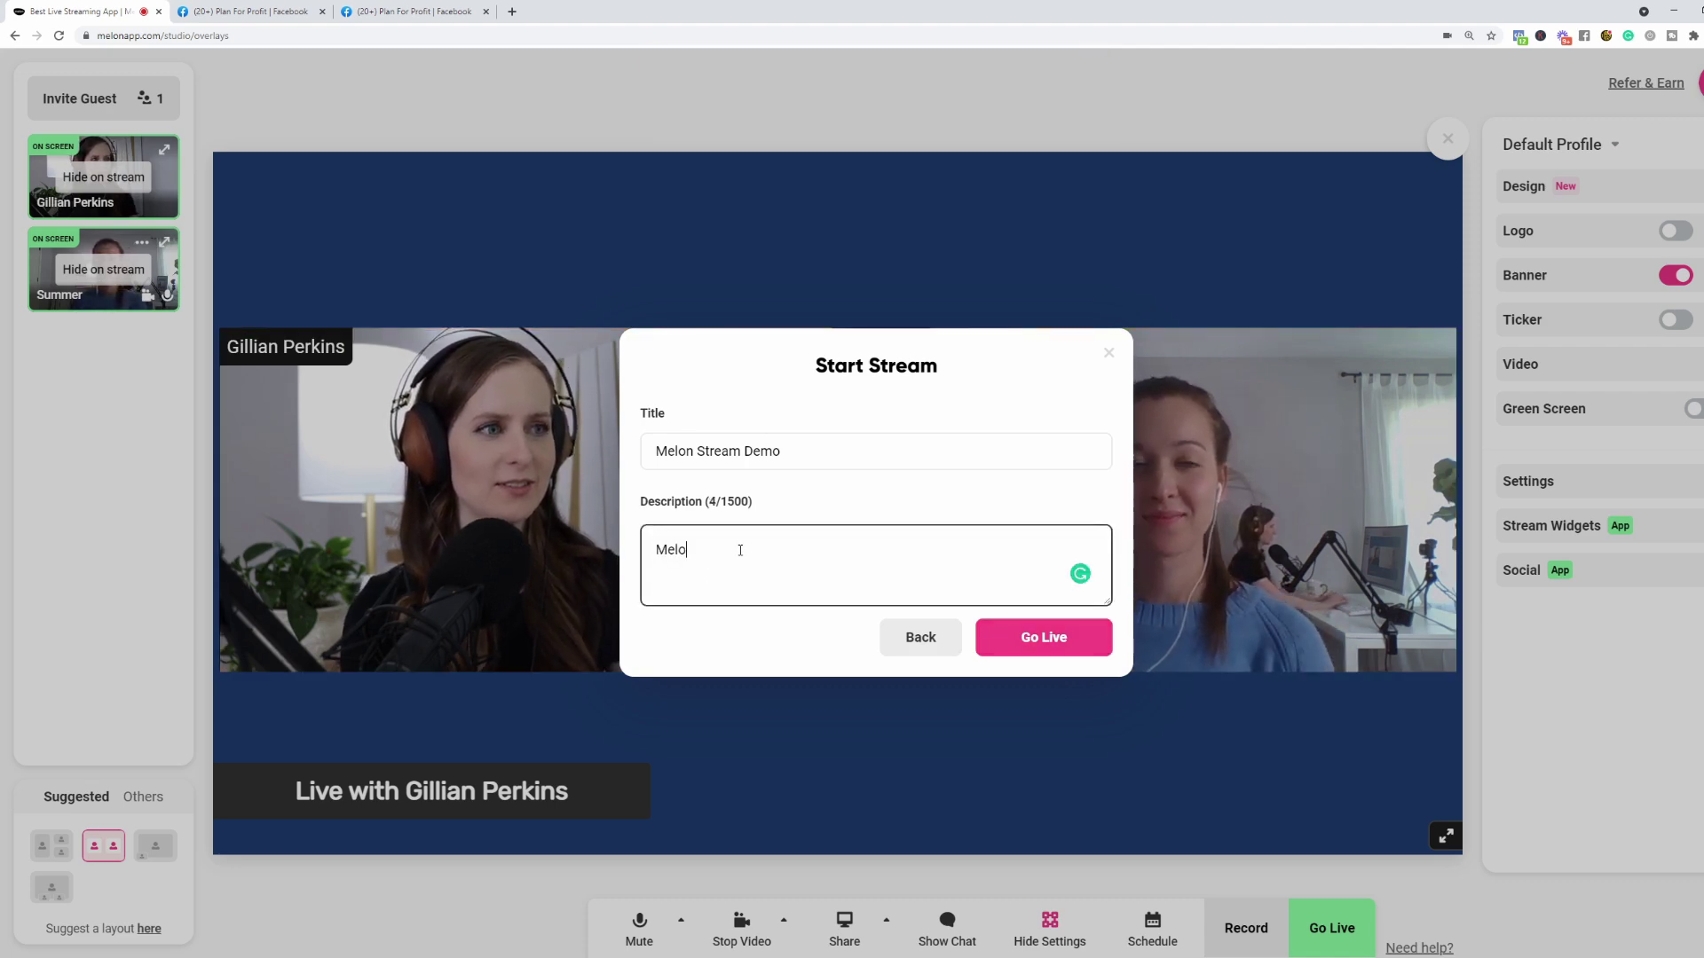
pyautogui.click(1047, 635)
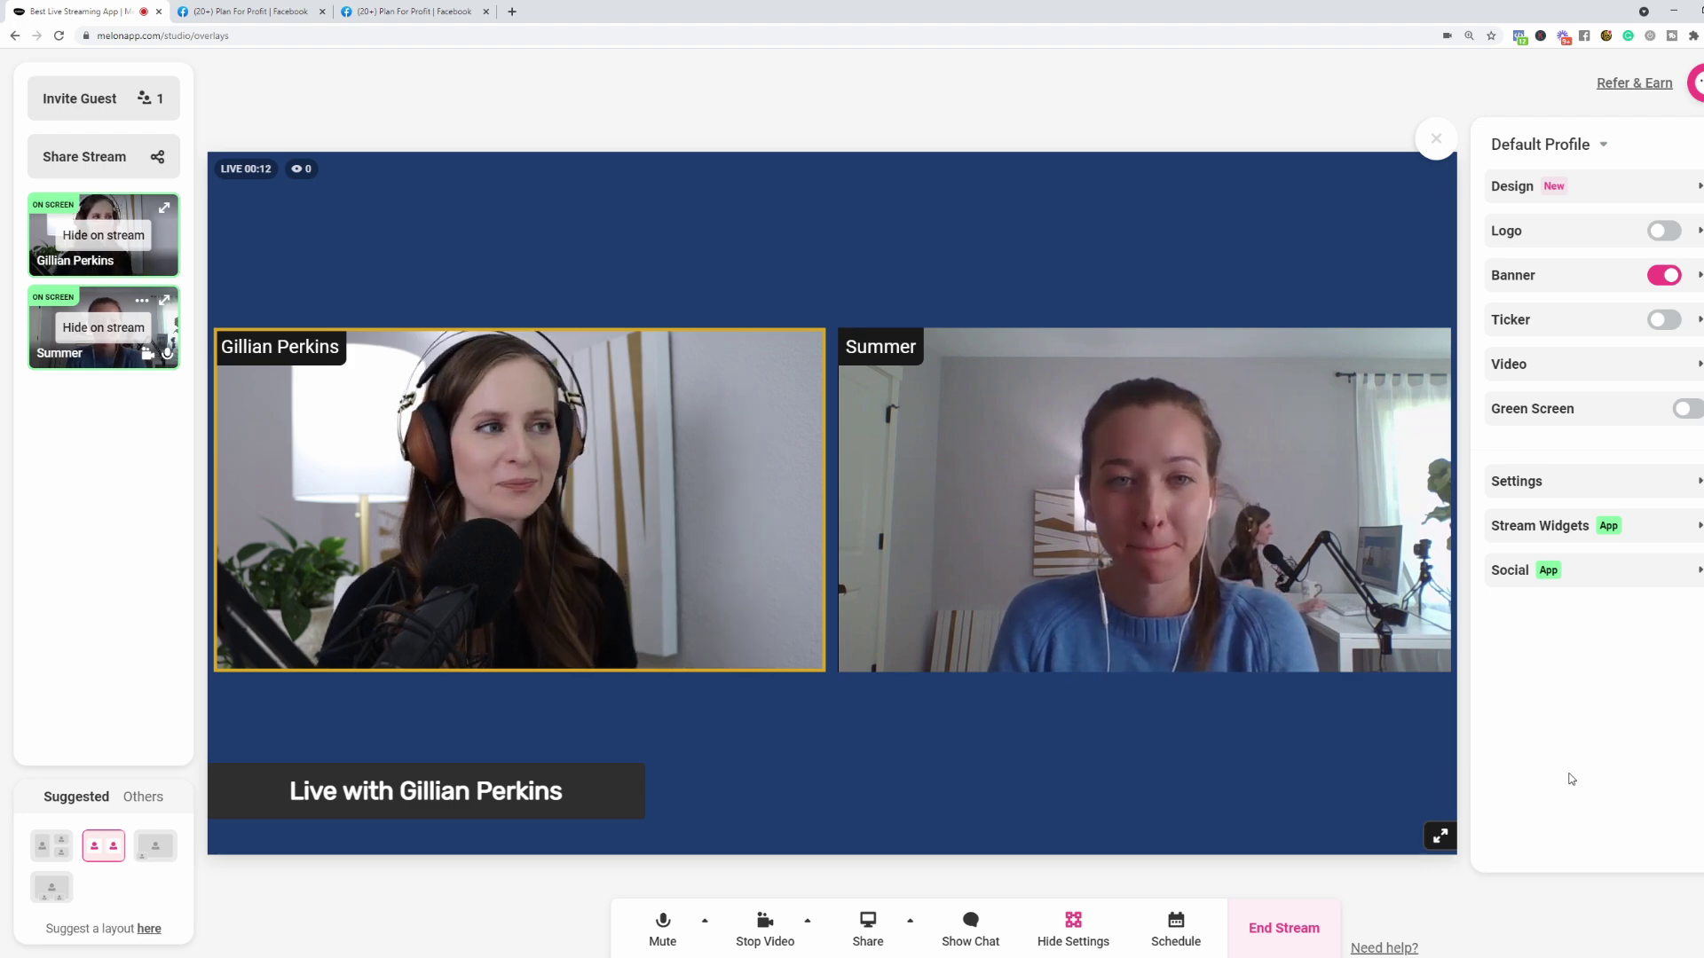
# Step: Switch to Facebook and open the Plan For Profit group's home page to view the live broadcast
pyautogui.click(271, 25)
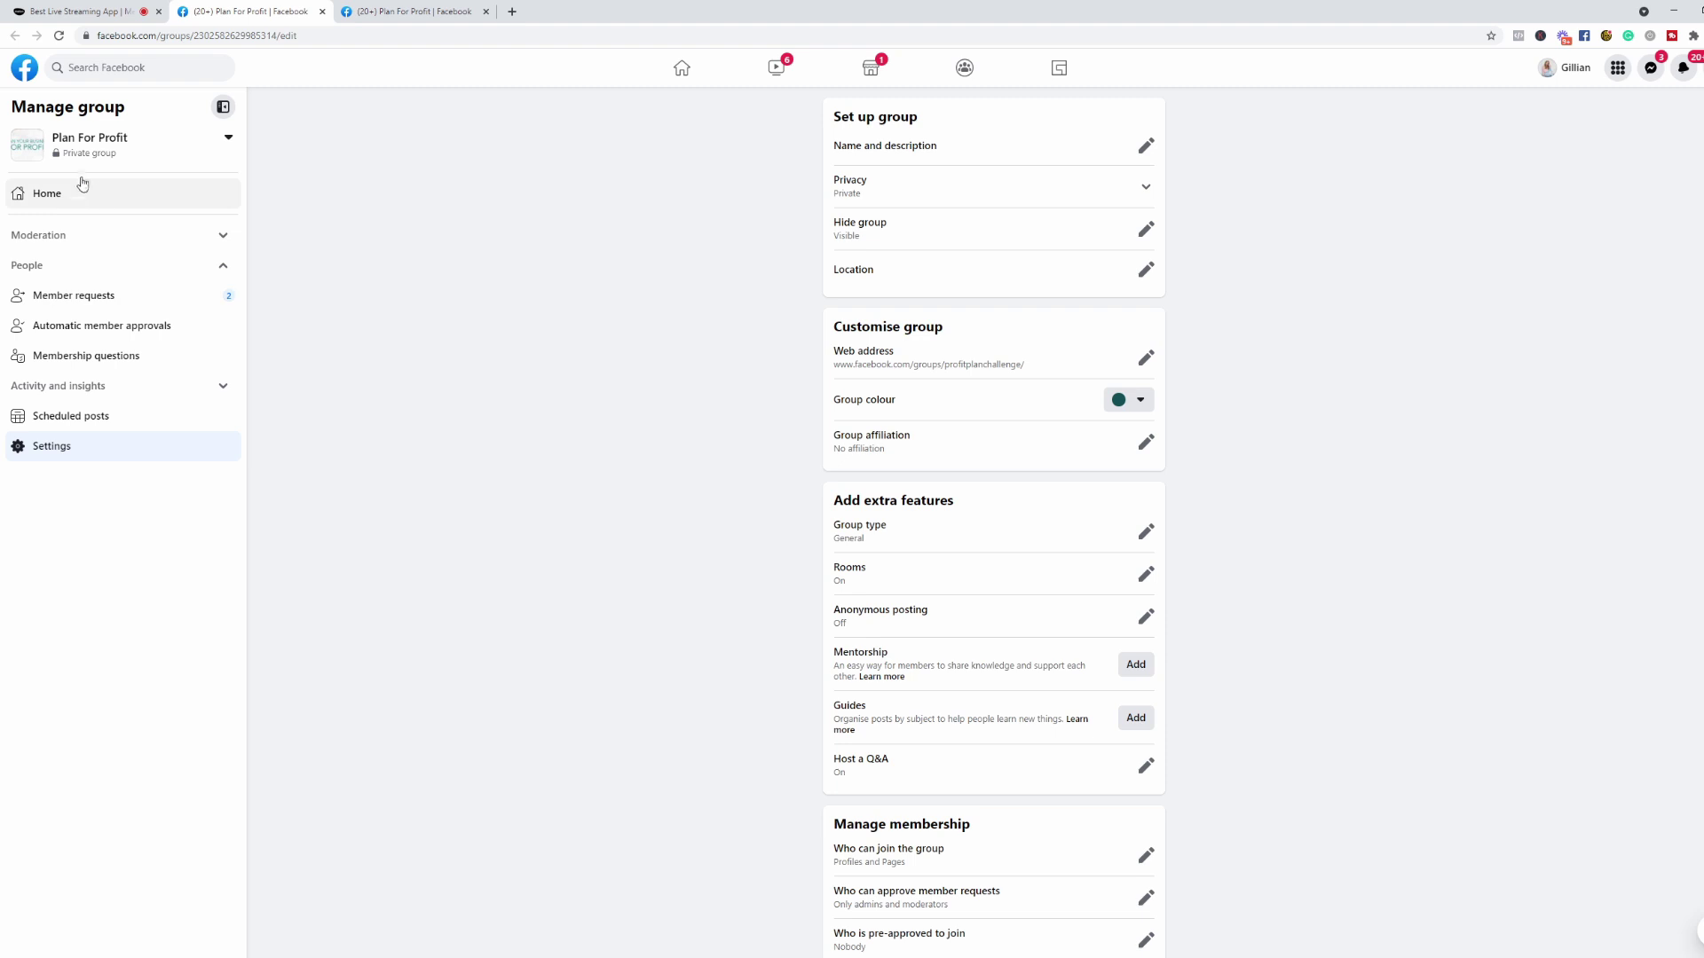
pyautogui.click(90, 144)
pyautogui.click(145, 151)
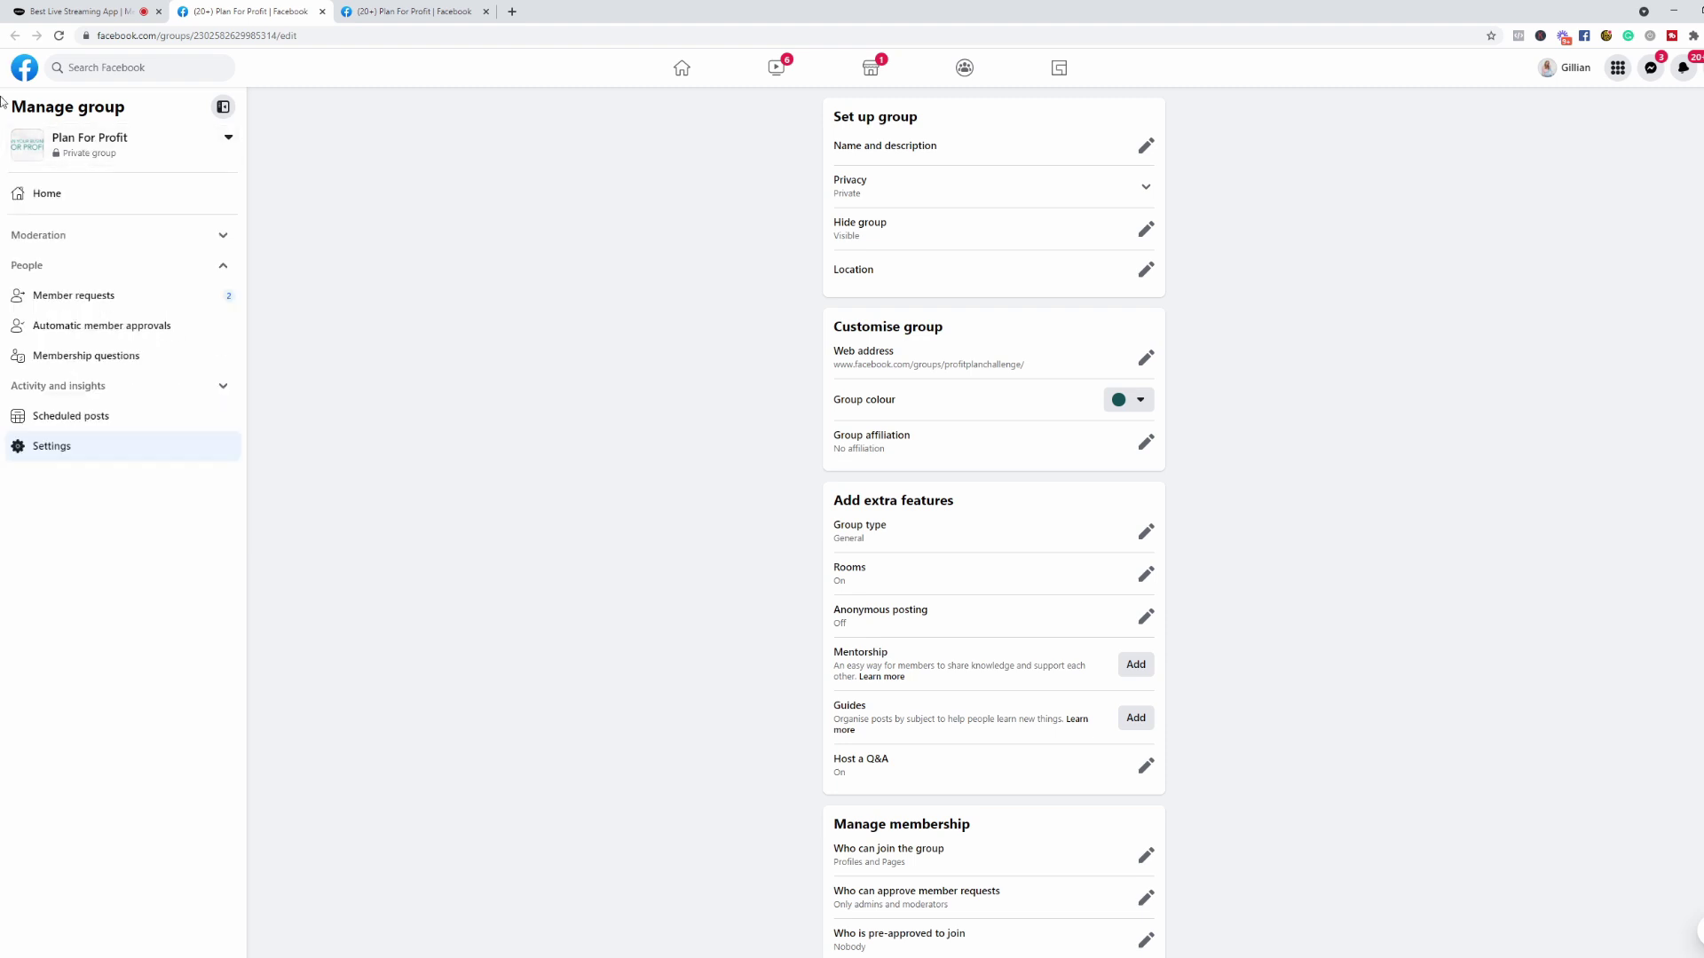
pyautogui.click(47, 193)
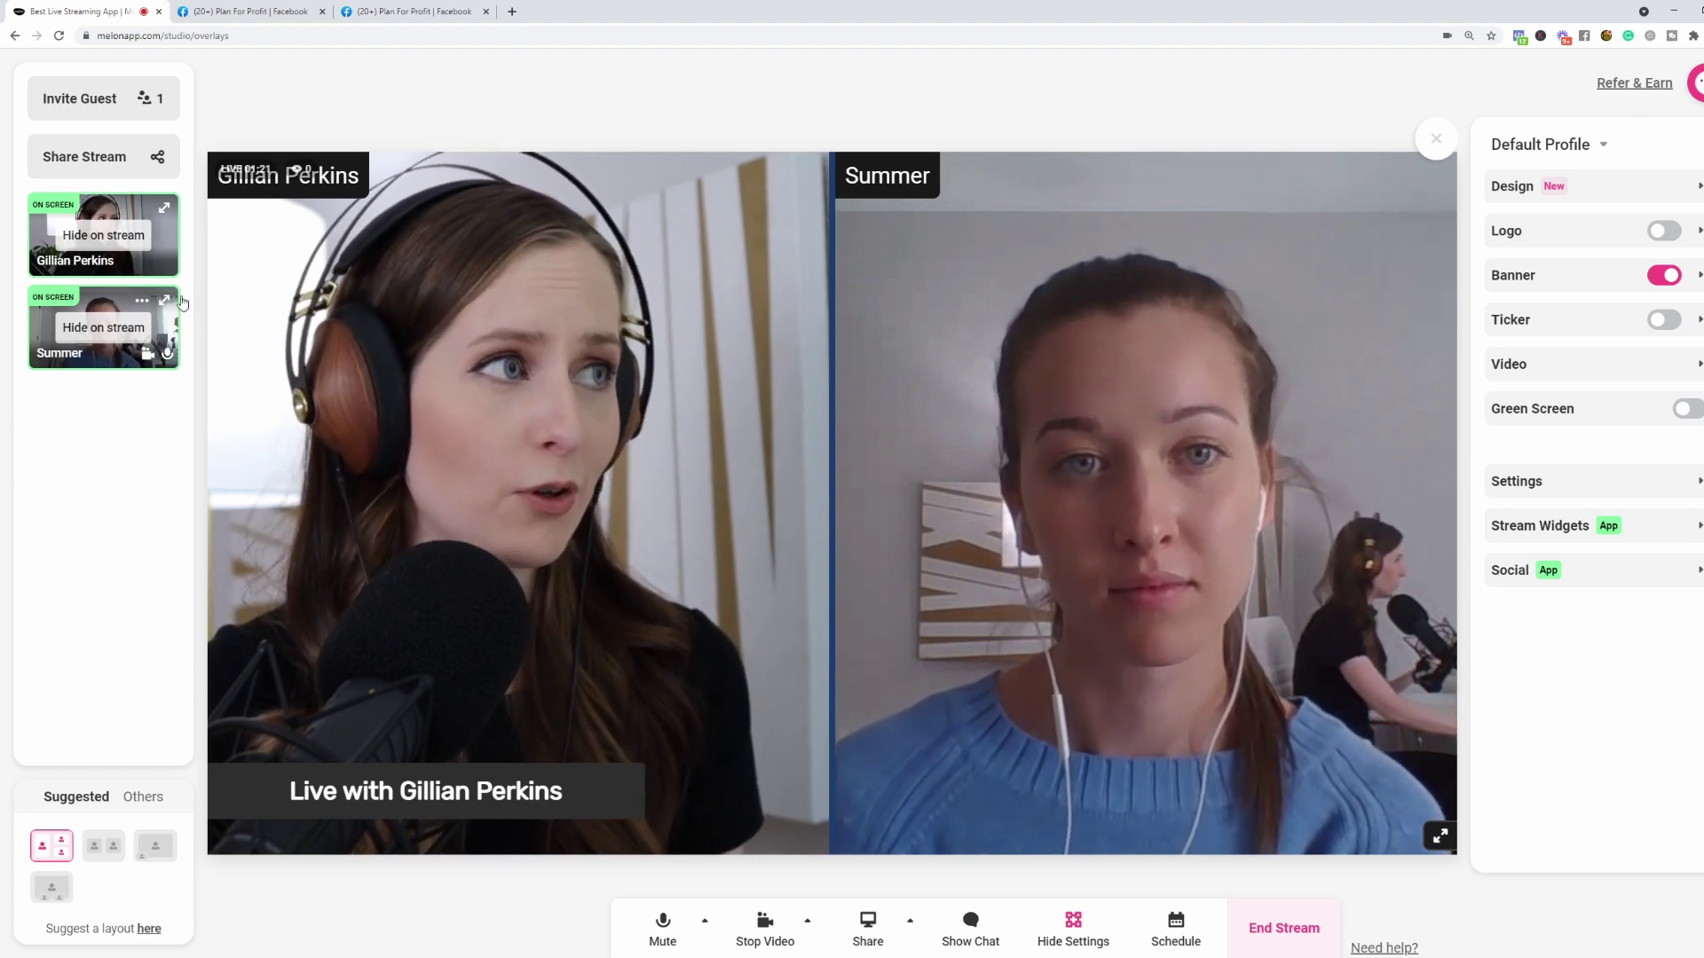
# Step: Hide and restore both cameras on the live stream, and try the framed side-by-side layout before returning to the full-height split layout
pyautogui.click(121, 325)
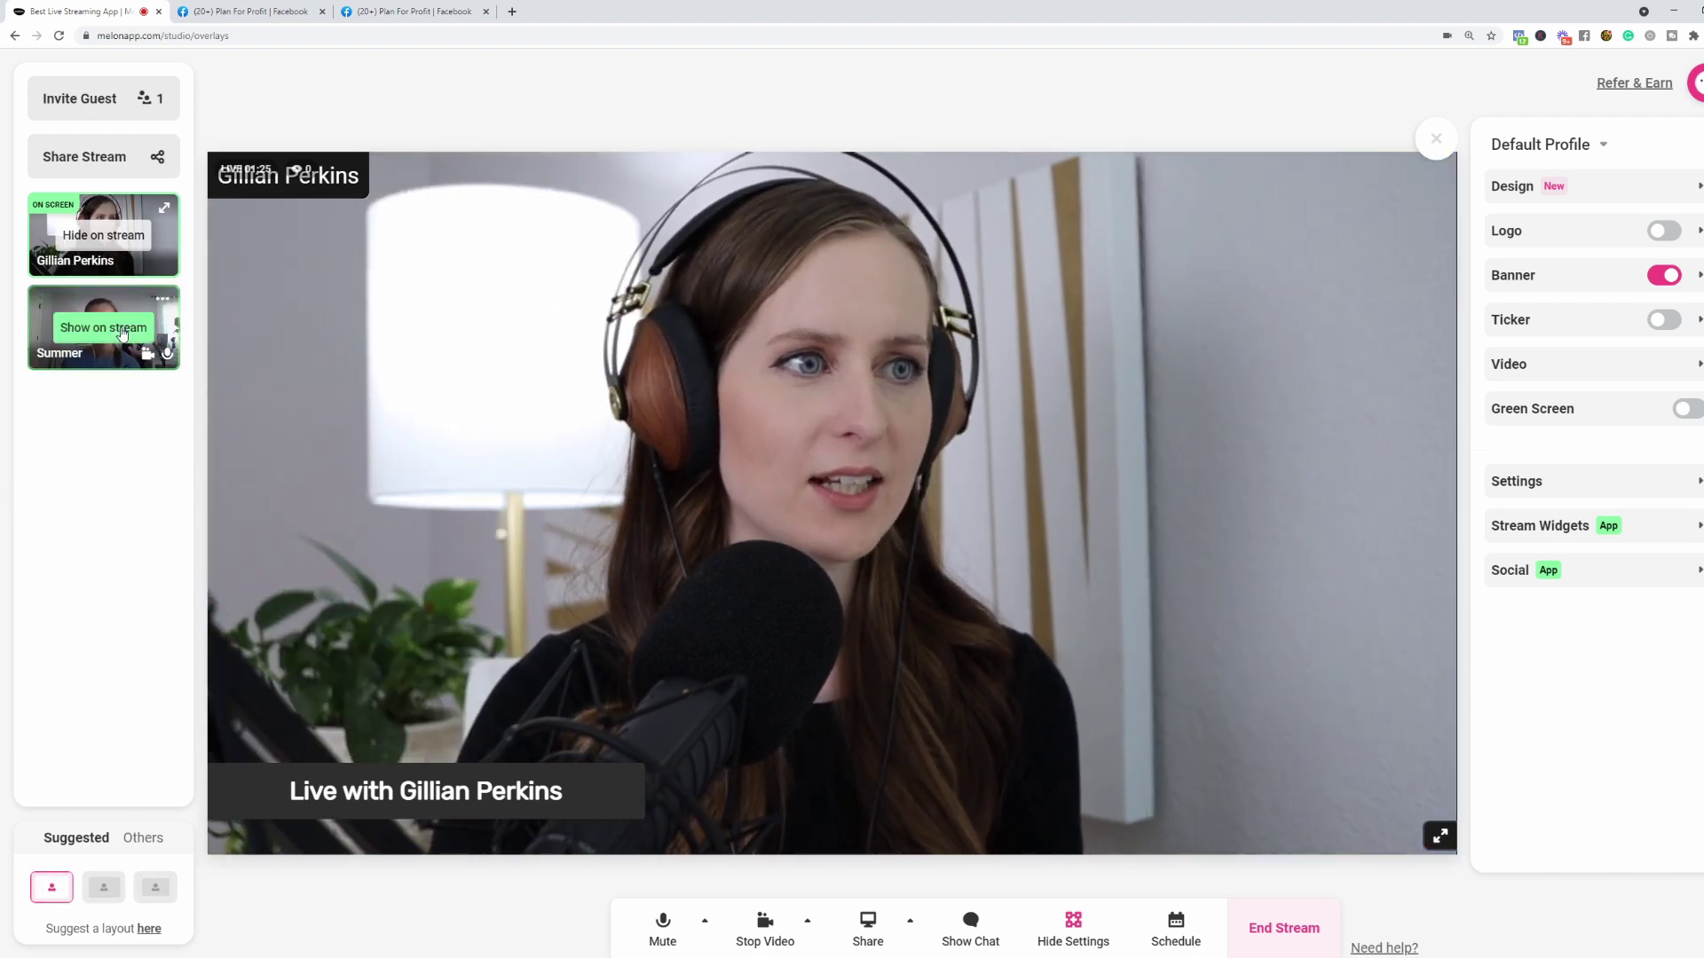
pyautogui.click(121, 236)
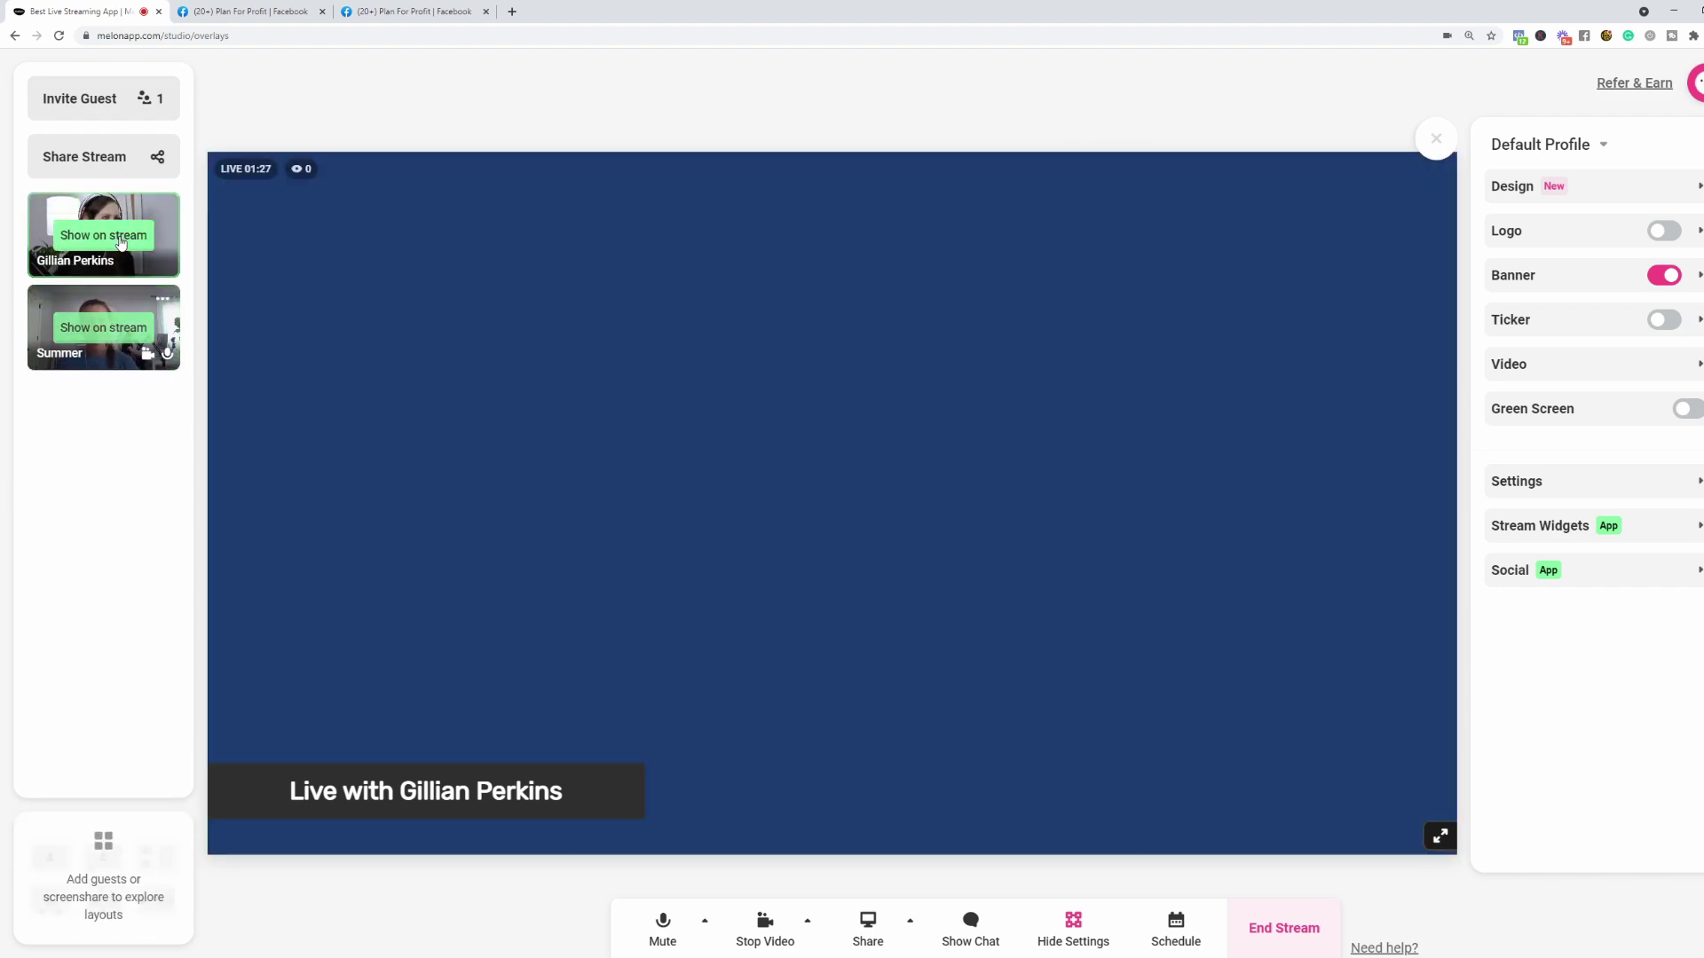
pyautogui.click(122, 238)
pyautogui.click(121, 326)
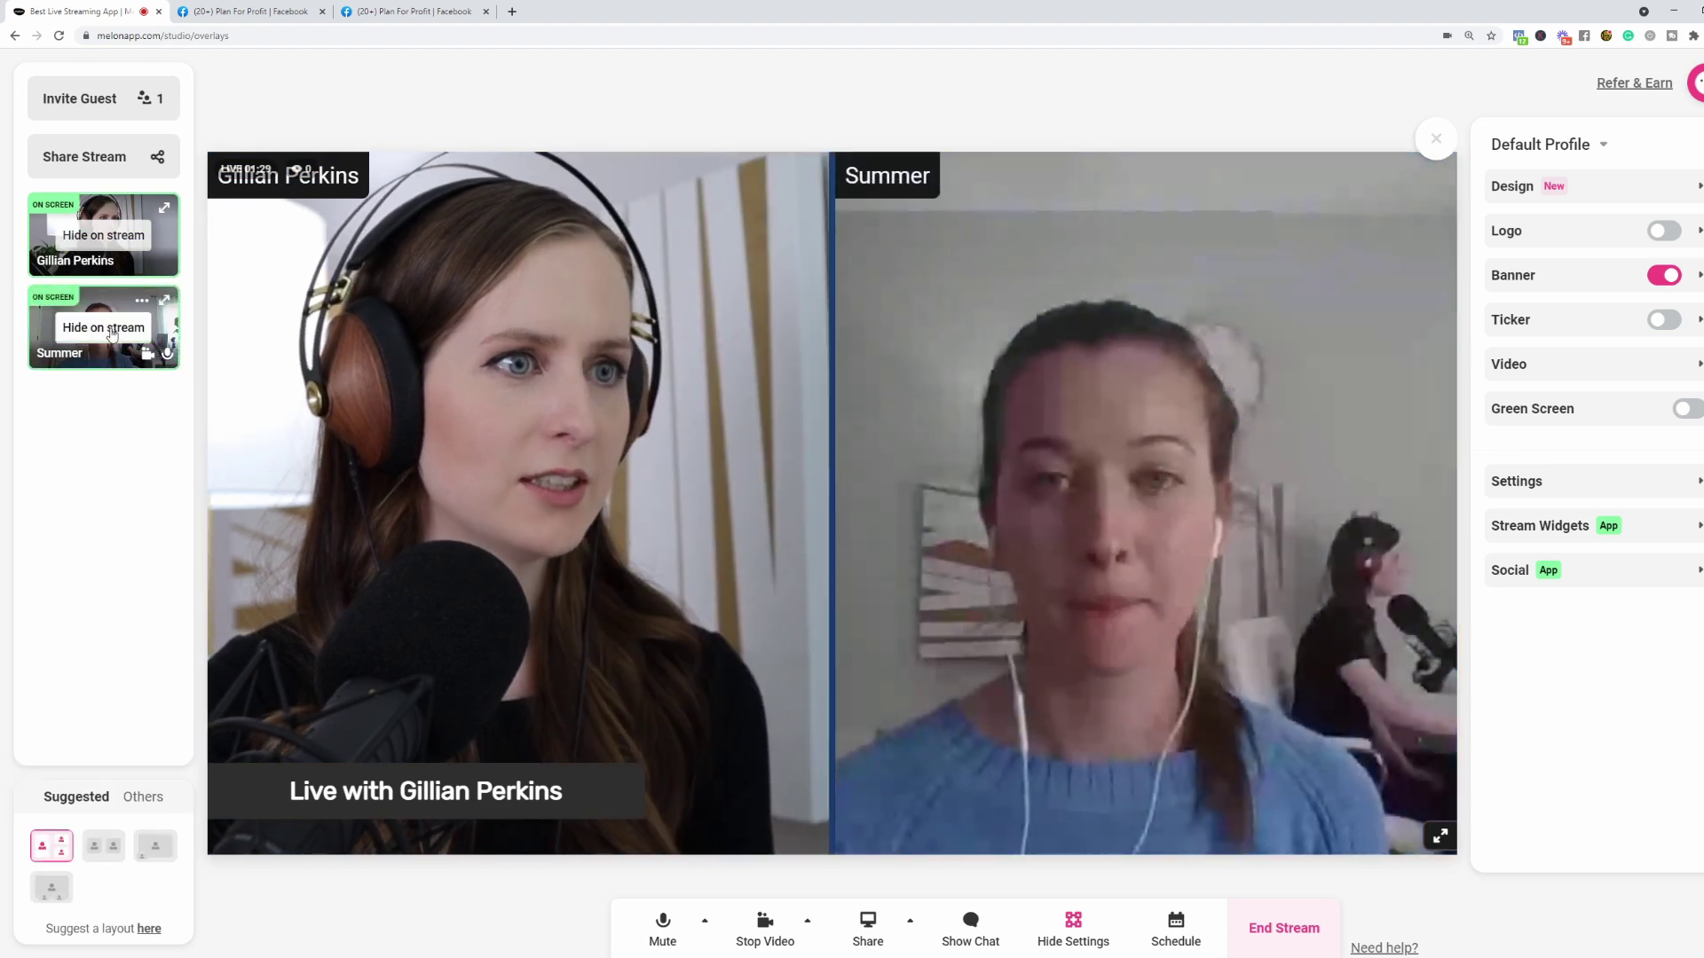
pyautogui.click(103, 846)
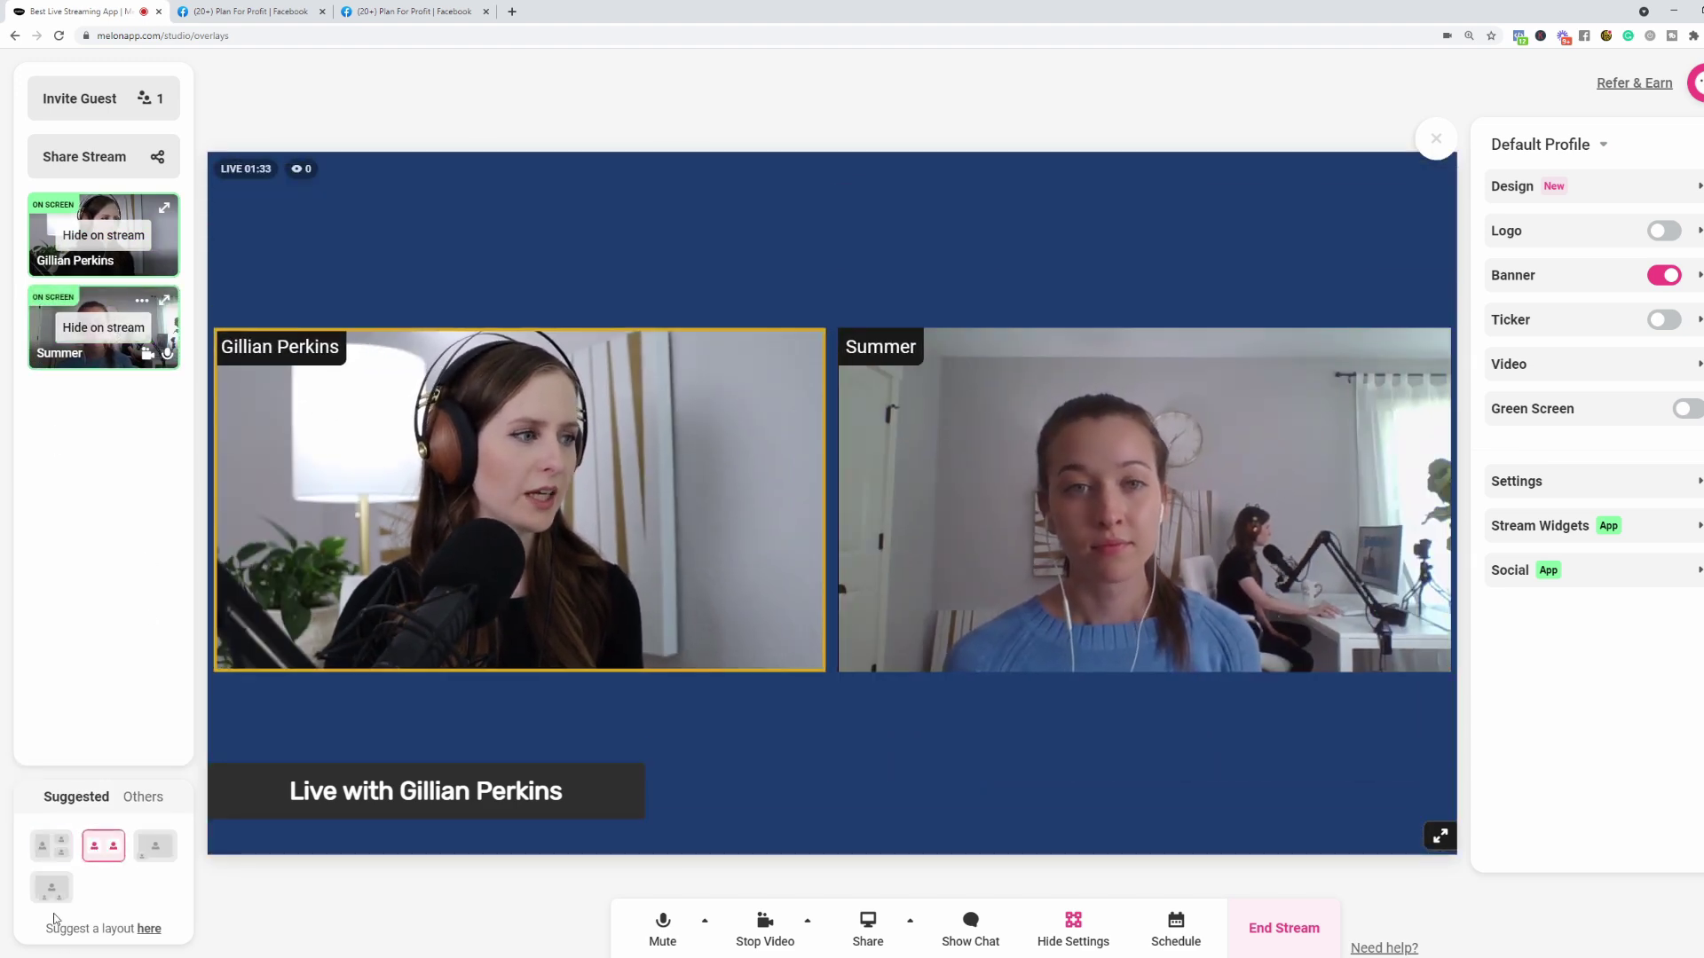
pyautogui.click(52, 846)
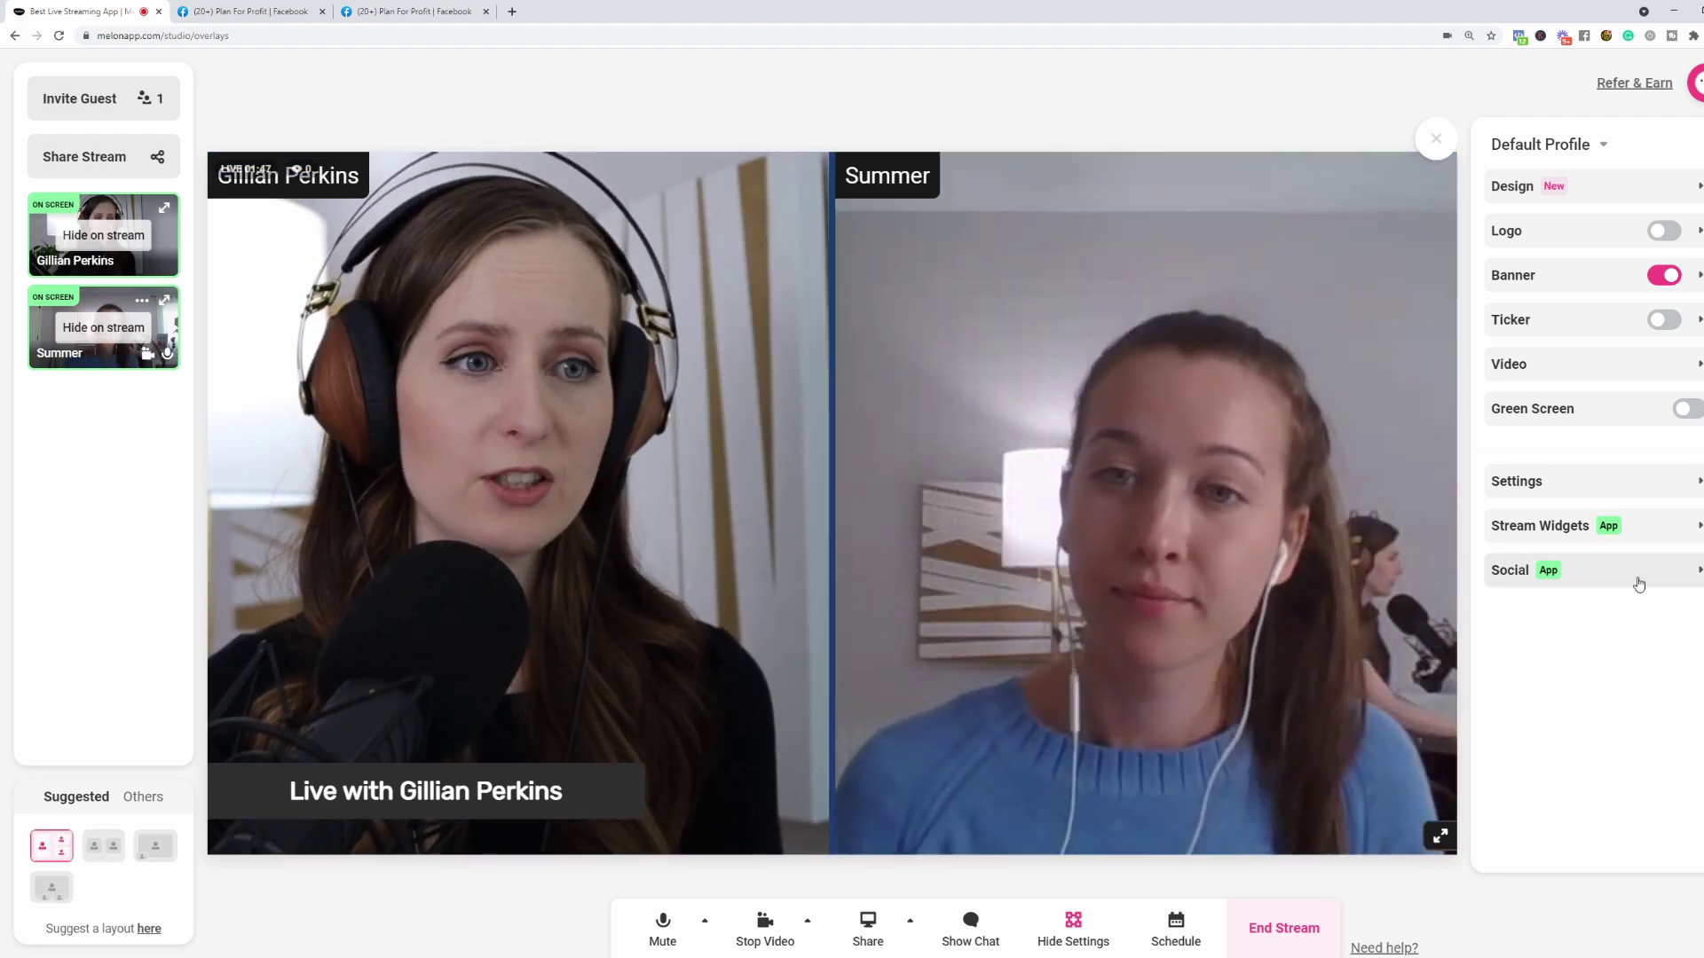
# Step: End the broadcast, rate the experience as Great and dismiss the Share Melon dialog
pyautogui.click(1270, 940)
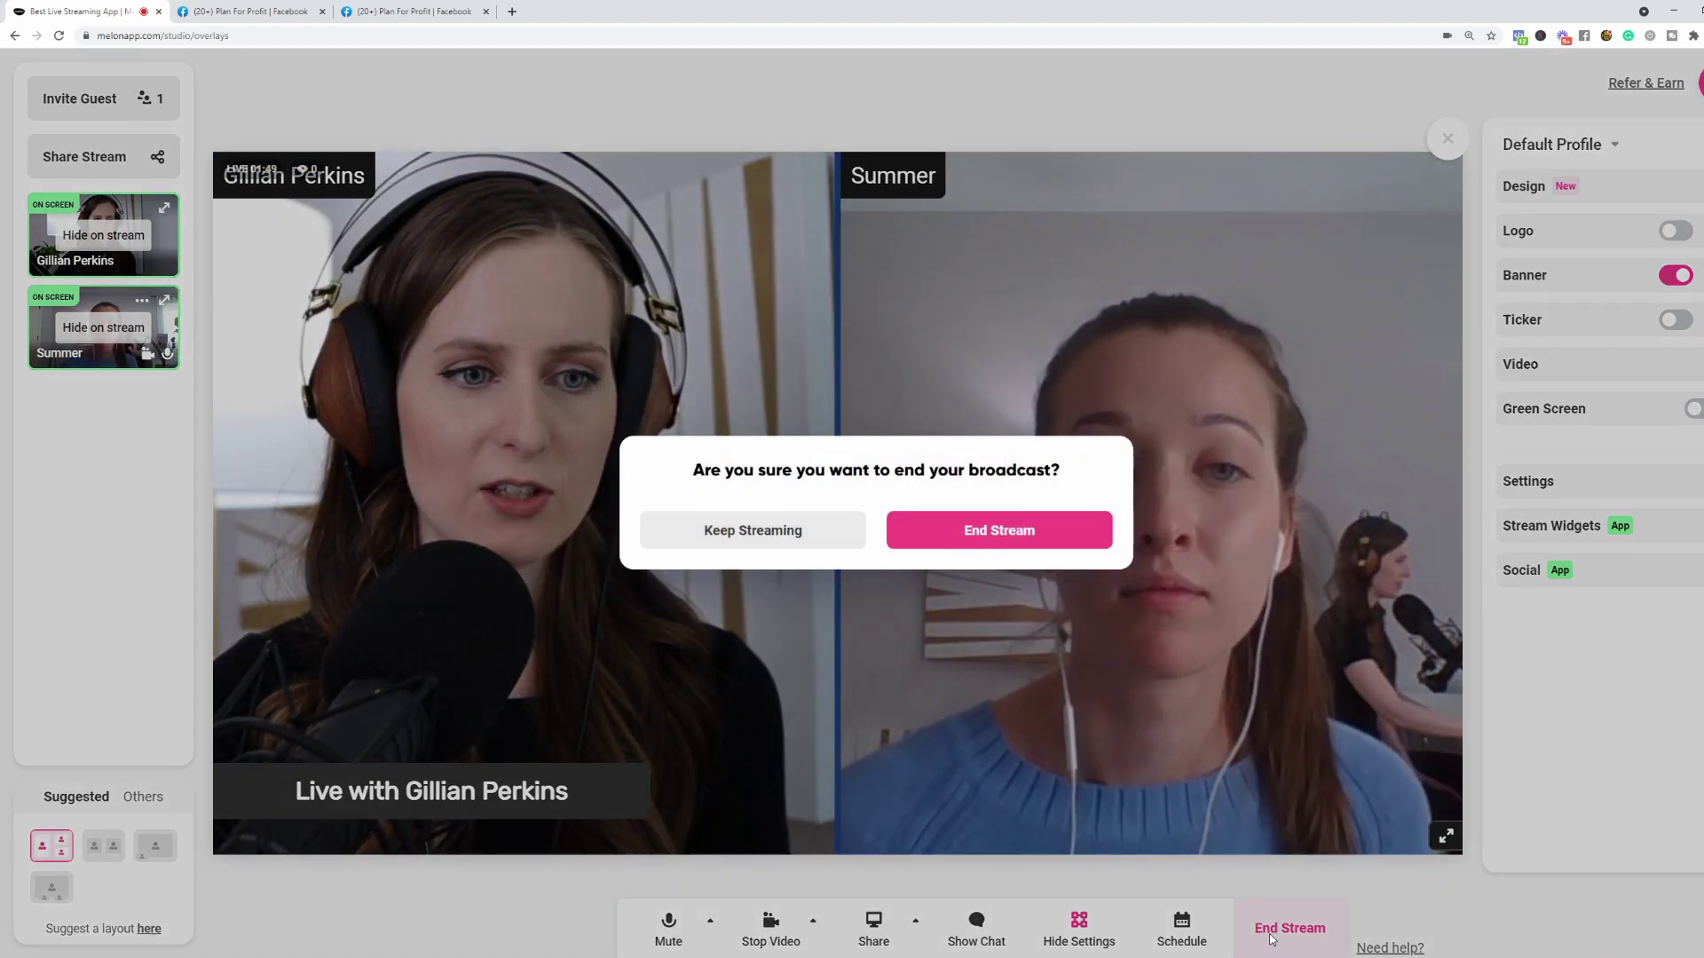
pyautogui.click(1040, 531)
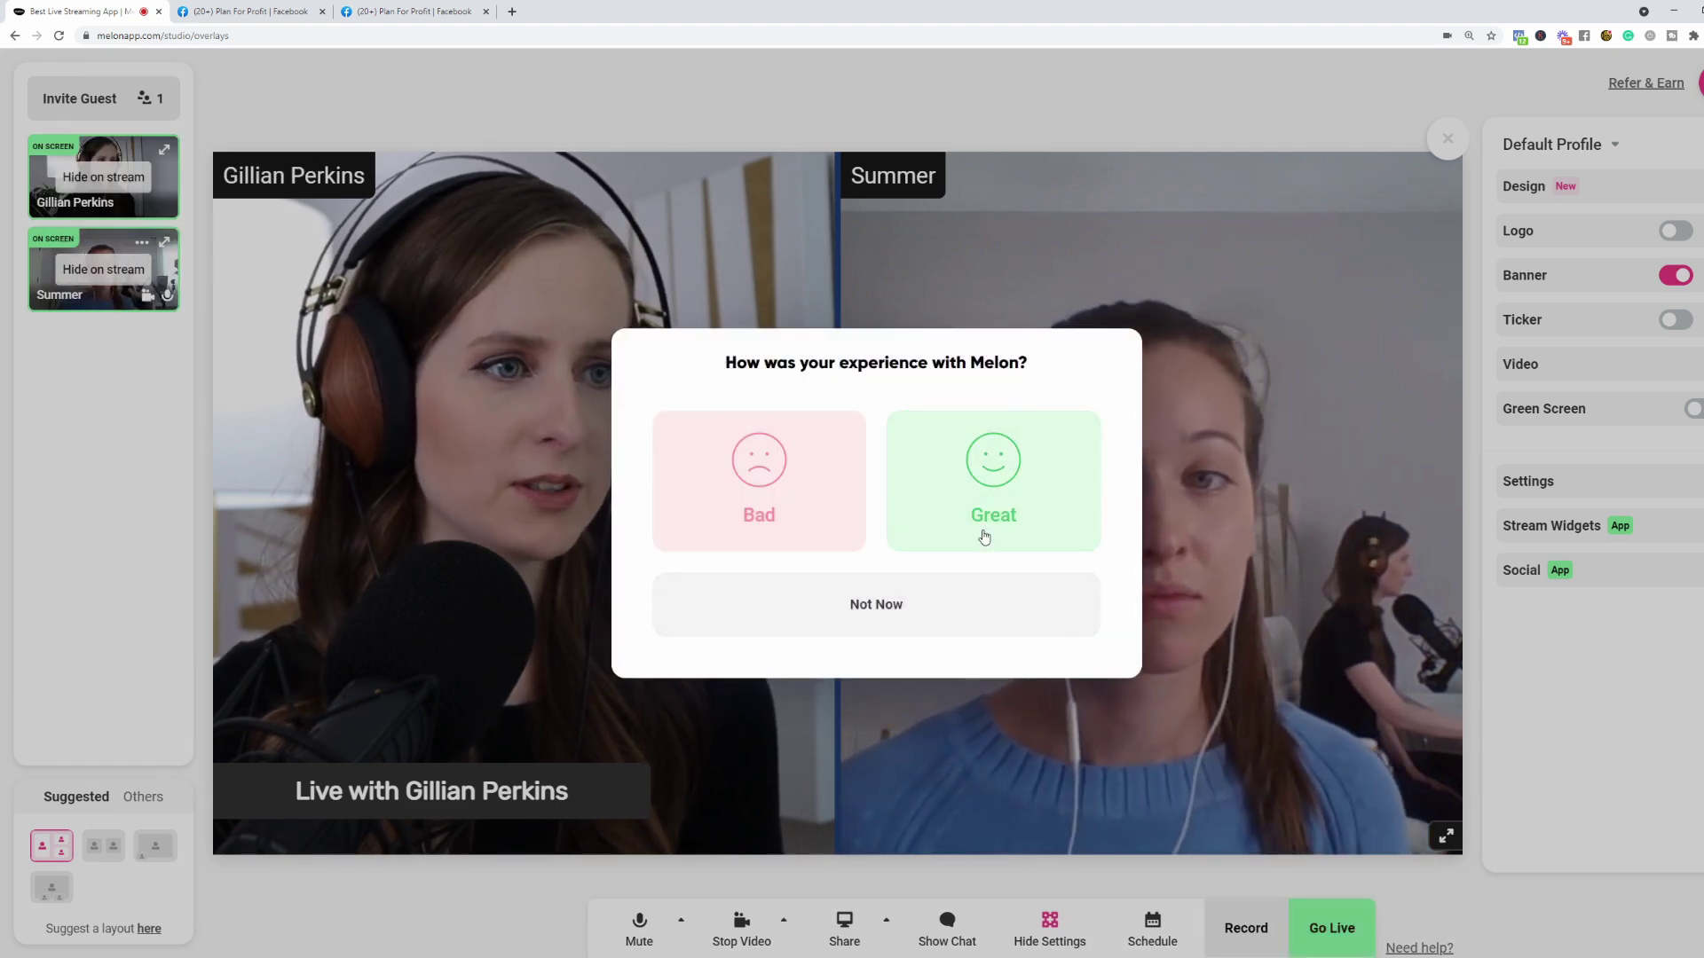
pyautogui.click(1020, 468)
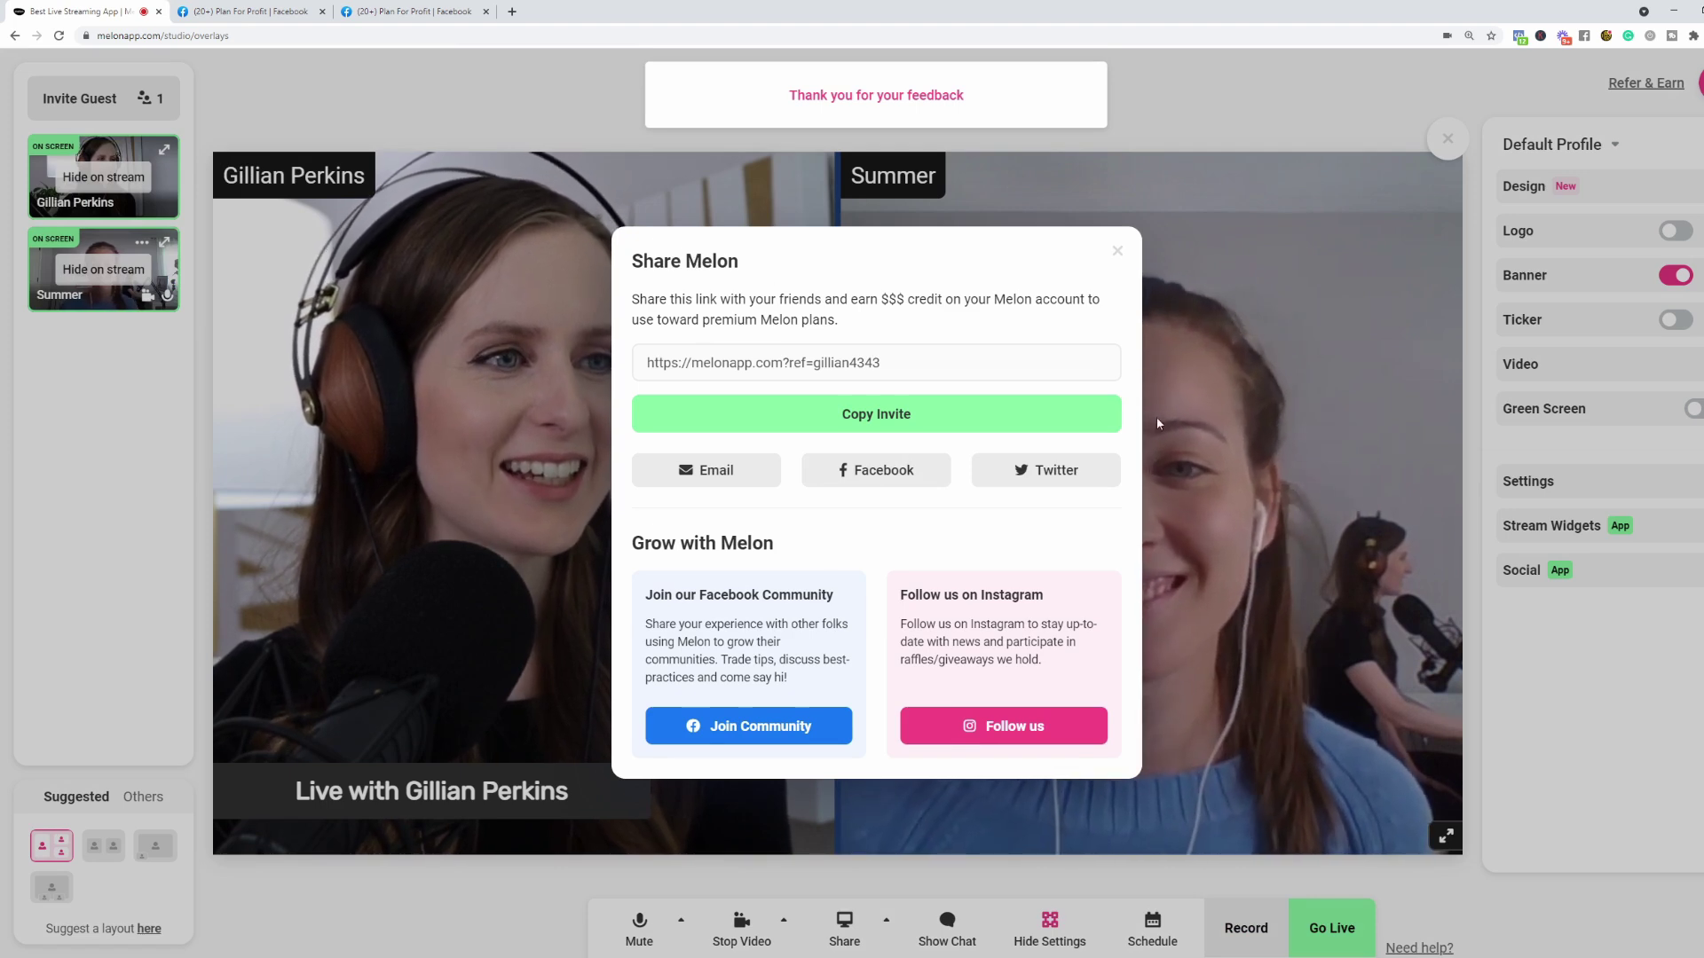
pyautogui.click(1118, 252)
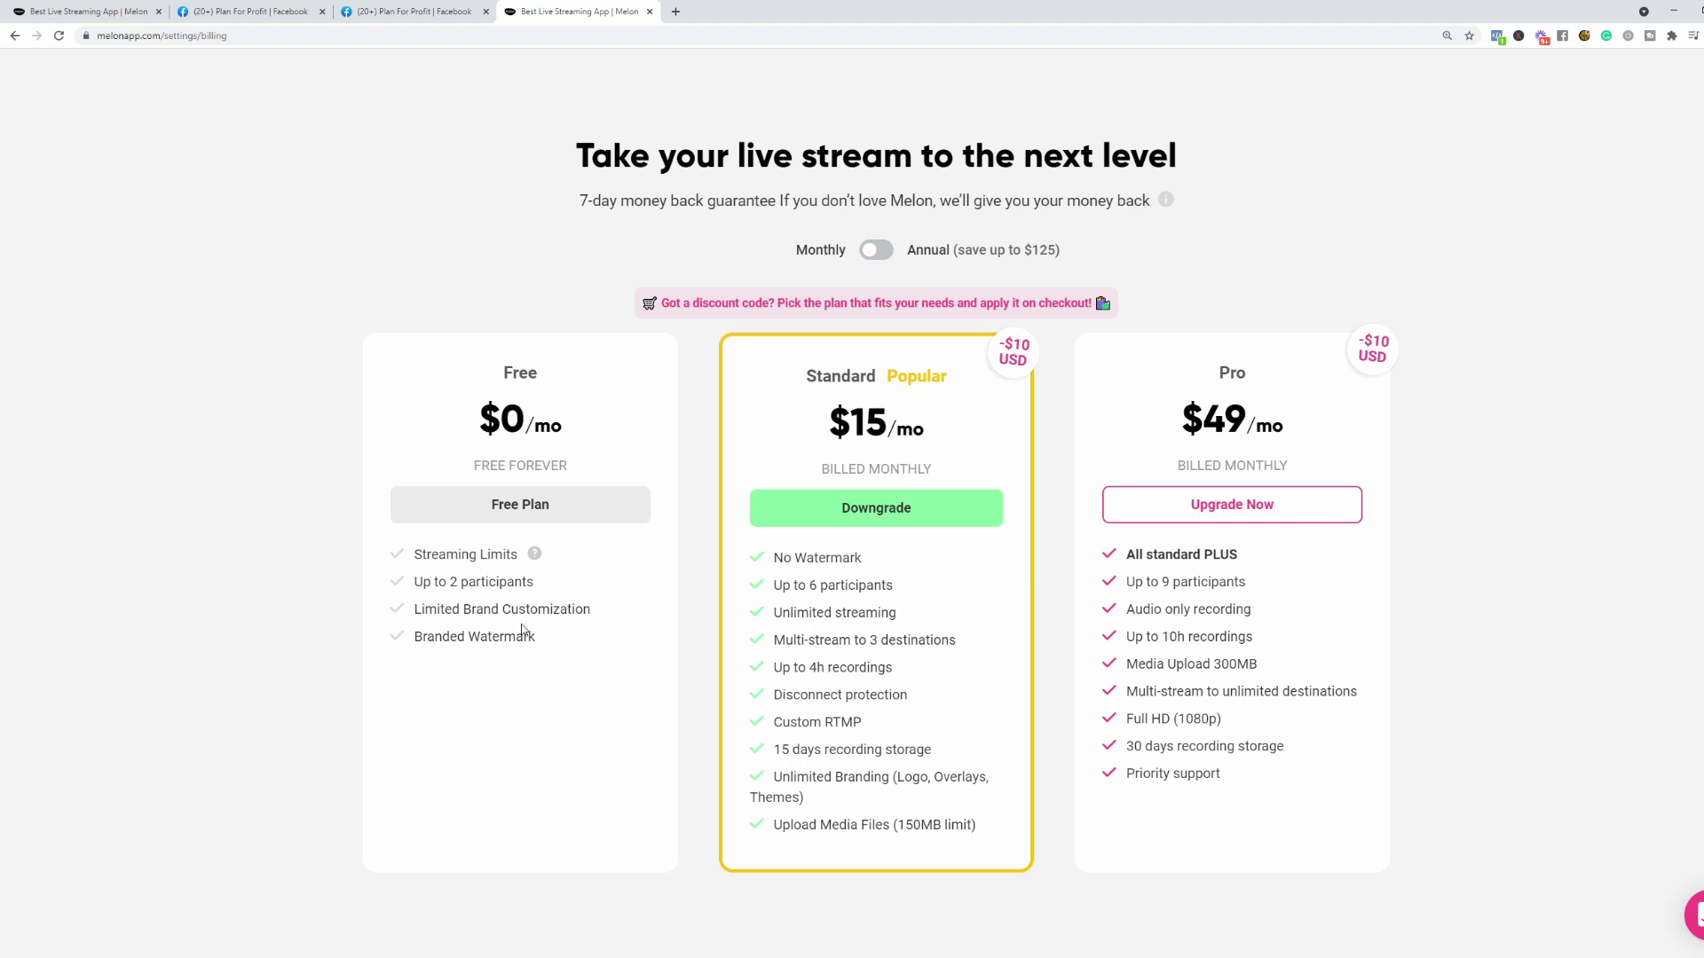
# Step: Examine the streaming limits of the Free plan on the Melon pricing page
pyautogui.moveTo(534, 551)
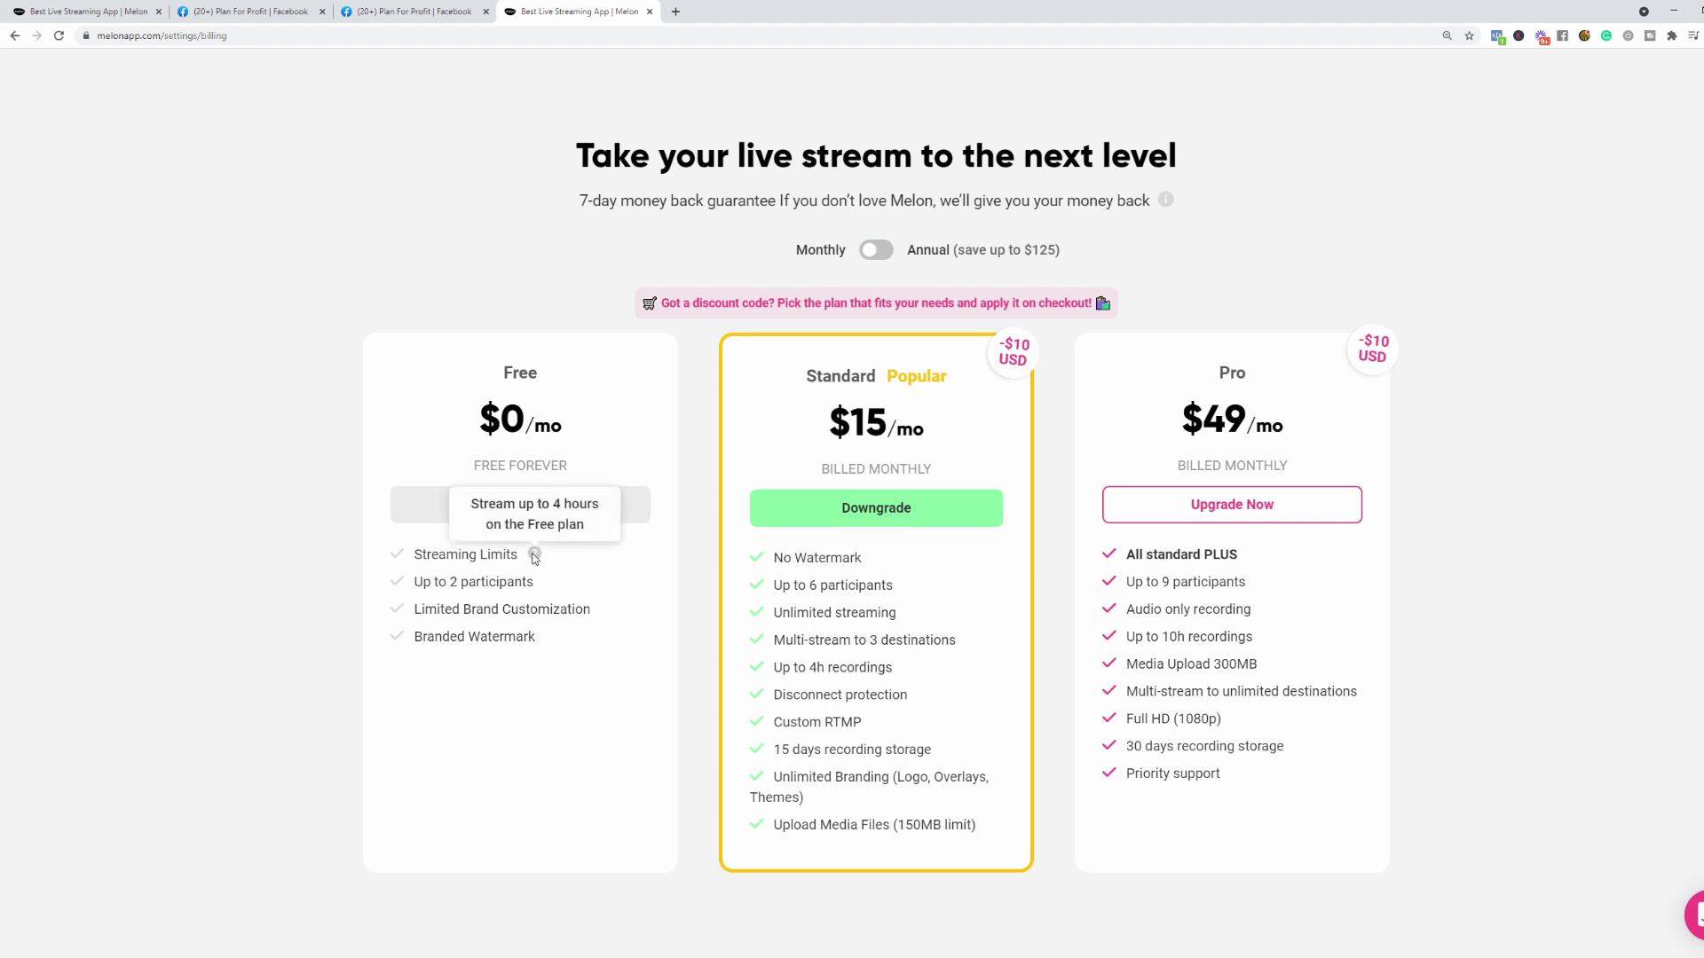